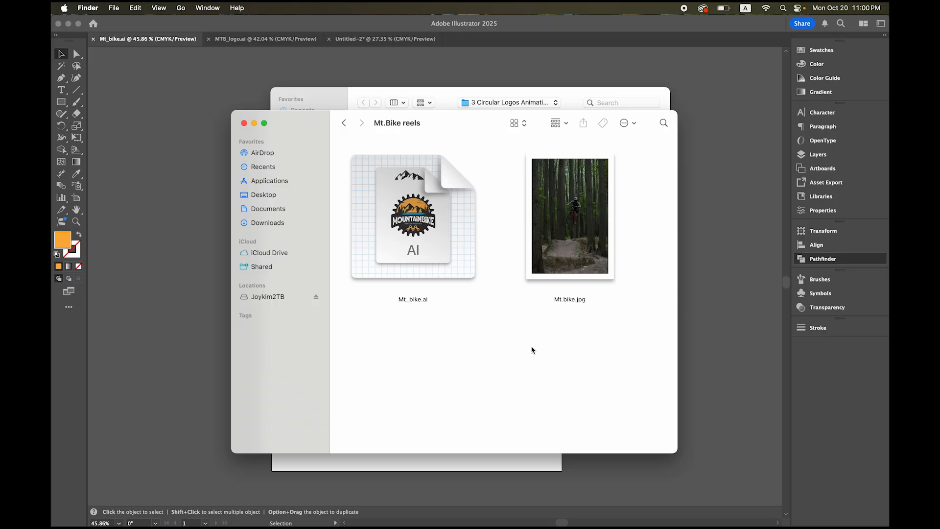
# Look over the Mt_bike.ai and Mt.bike.jpg source files, viewing the photo in Photoshop and the badge logo in Illustrator.
pyautogui.click(413, 245)
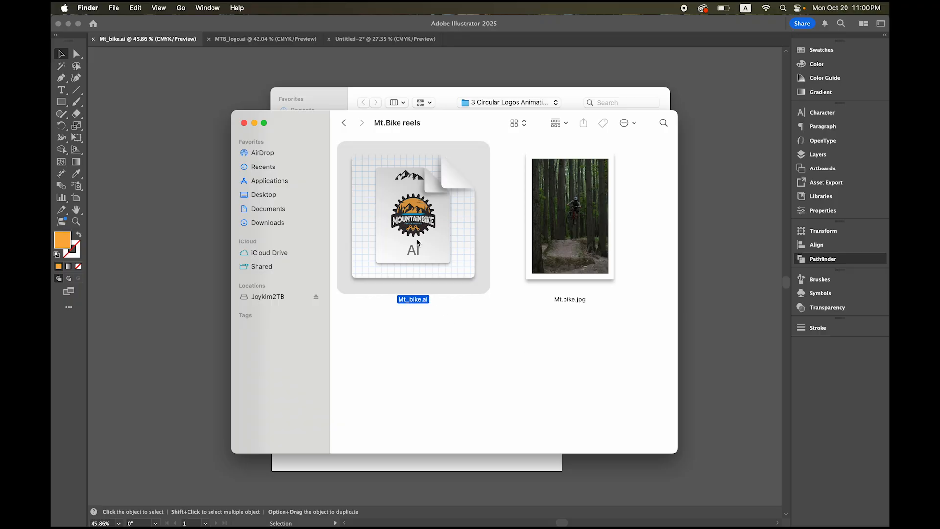
pyautogui.click(606, 250)
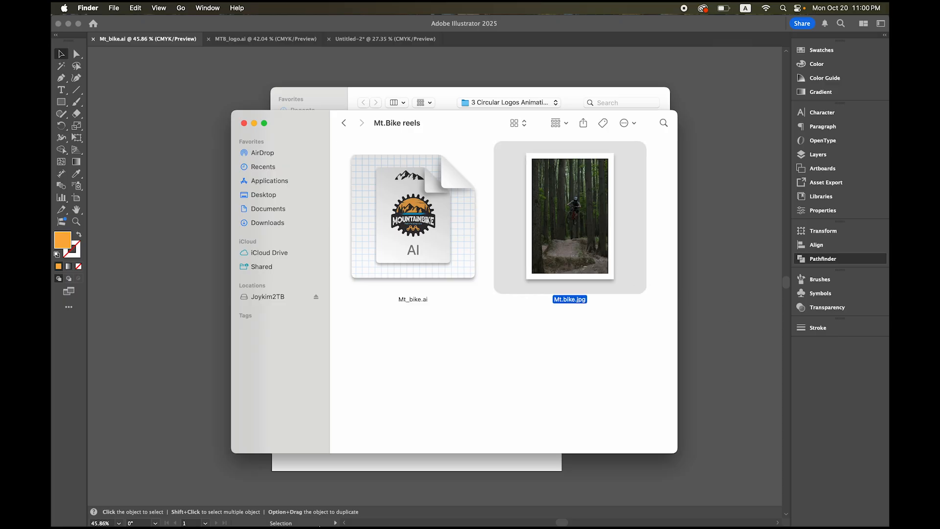
pyautogui.moveTo(320, 527)
pyautogui.click(325, 511)
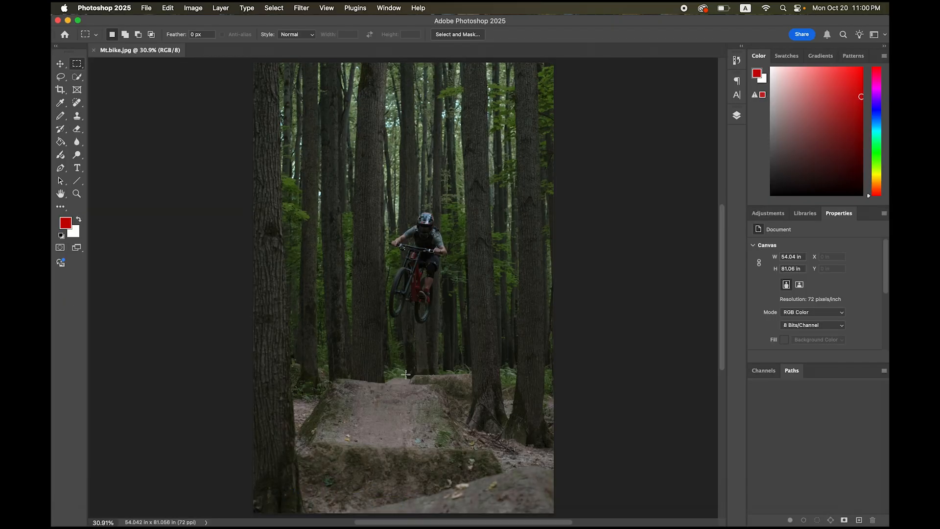
pyautogui.click(349, 518)
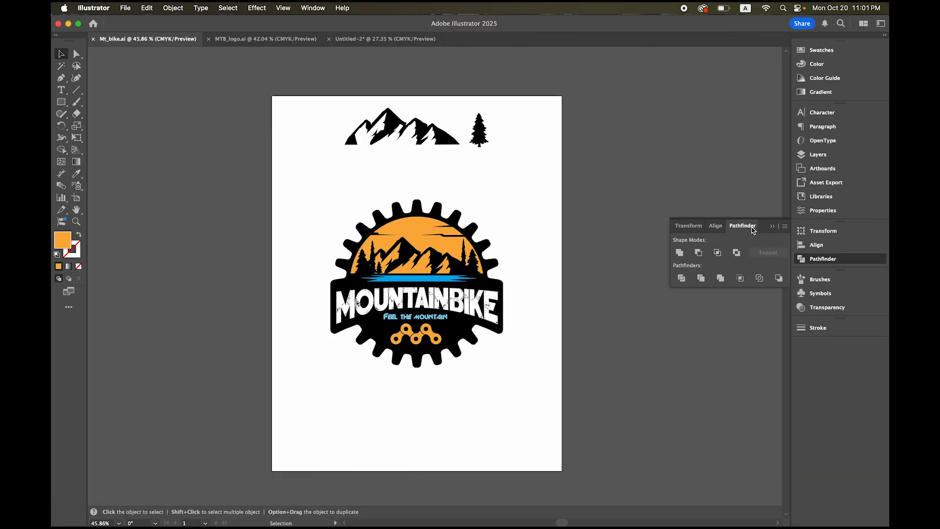
pyautogui.click(773, 225)
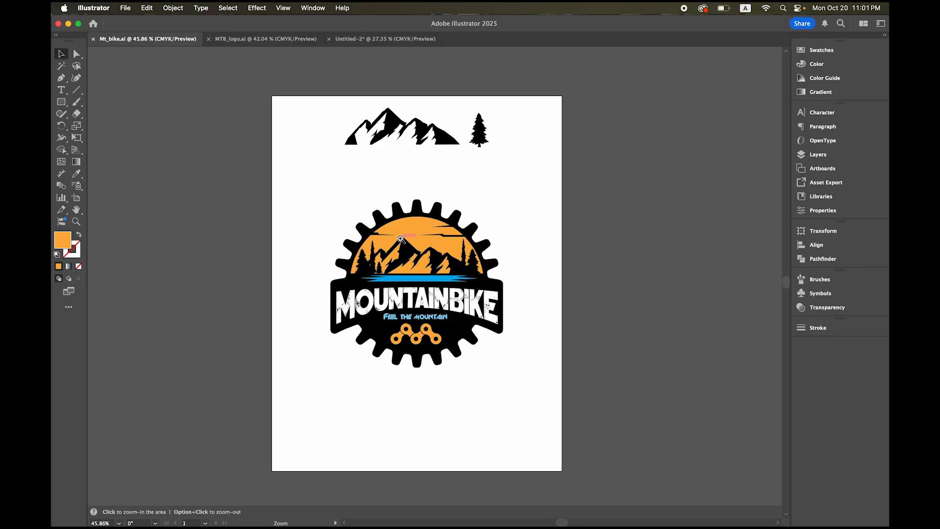
# Try moving the mountains and the orange half circle out of the badge, and undo both moves.
pyautogui.scroll(5, 427, 252)
pyautogui.moveTo(470, 284); pyautogui.dragTo(458, 226)
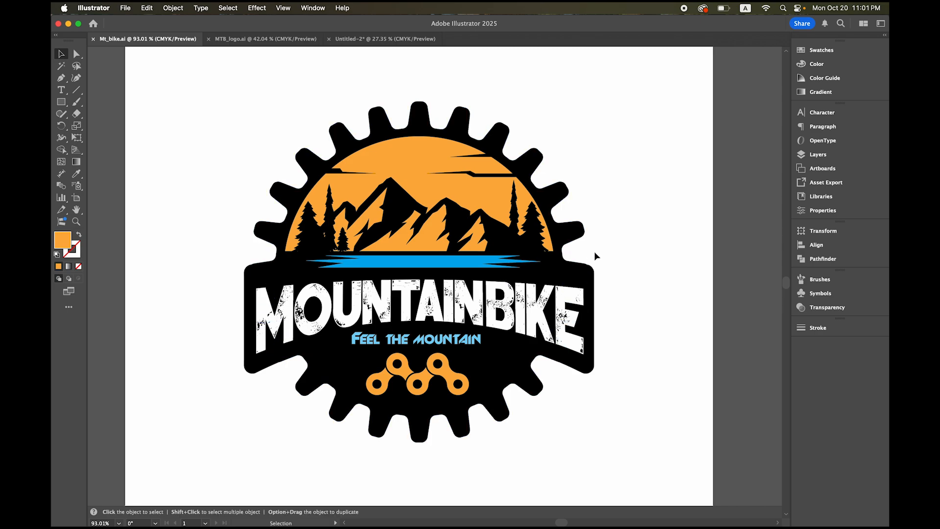
pyautogui.moveTo(500, 235); pyautogui.dragTo(306, 120)
pyautogui.moveTo(448, 201); pyautogui.dragTo(539, 160)
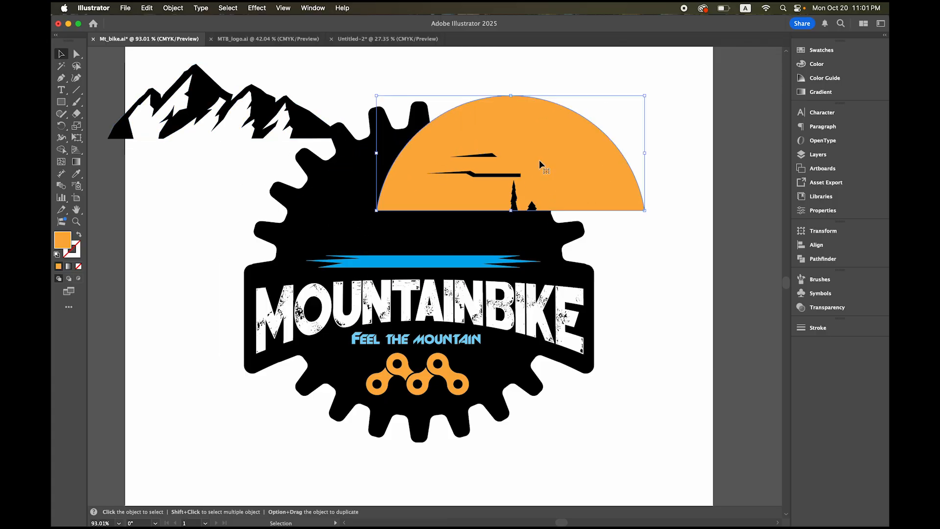
pyautogui.press('super+z')
pyautogui.press('super+z')
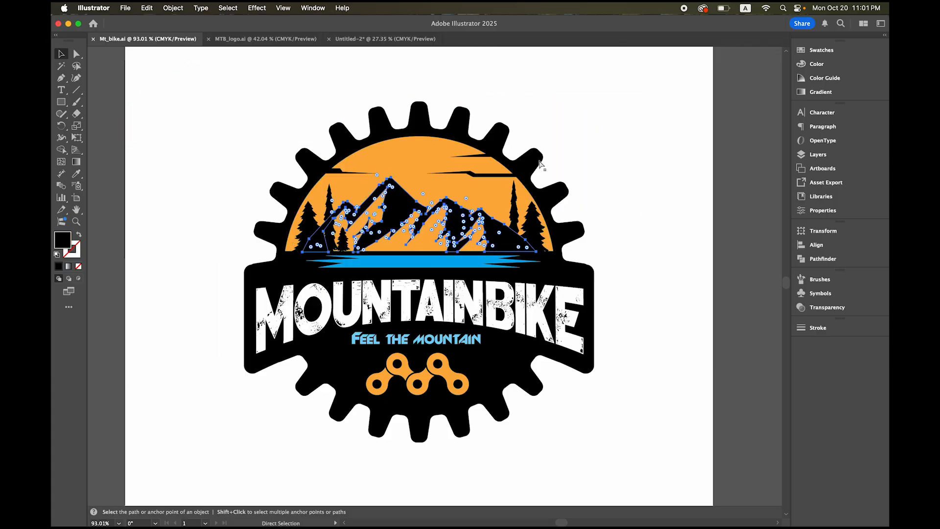
pyautogui.click(634, 221)
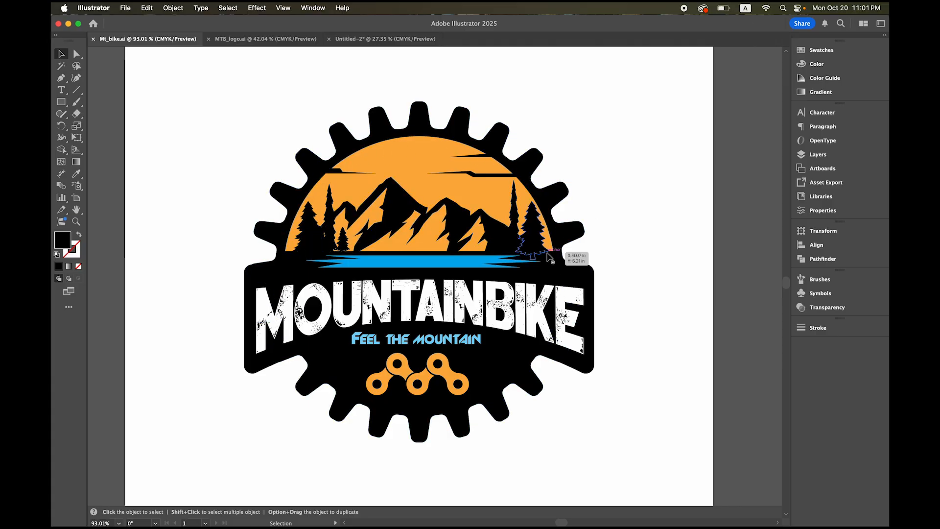
# Unite the black trees, mountains and cloud streaks inside the badge into one shape with Pathfinder.
pyautogui.click(307, 234)
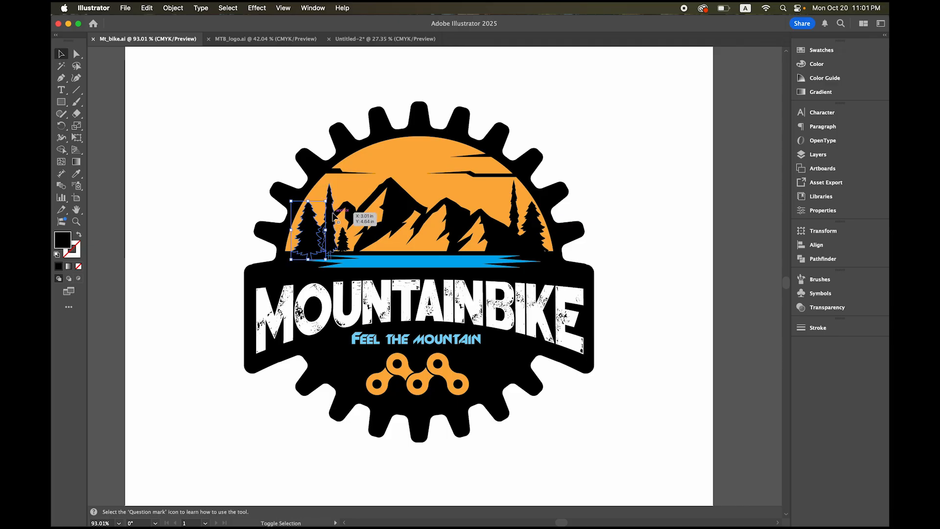
pyautogui.keyDown('shift'); pyautogui.click(397, 208); pyautogui.keyUp('shift')
pyautogui.keyDown('shift'); pyautogui.click(338, 173); pyautogui.keyUp('shift')
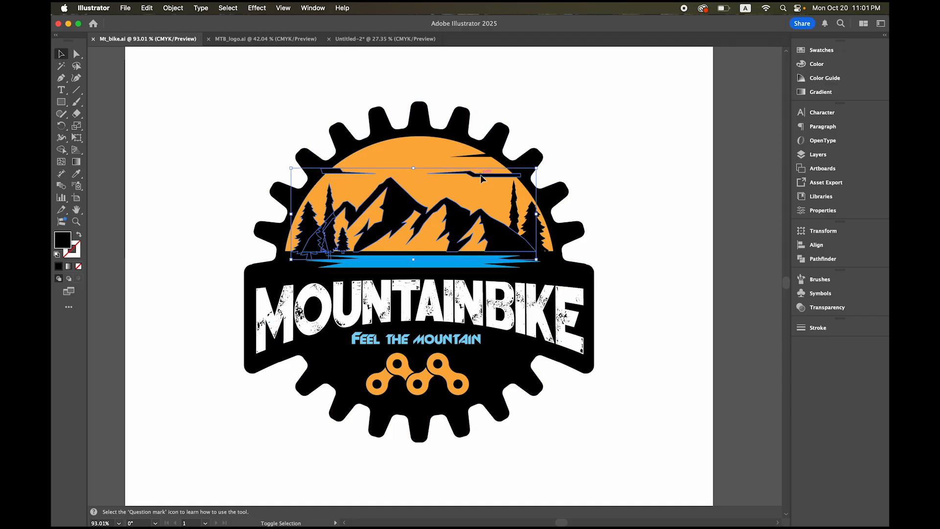
pyautogui.keyDown('shift'); pyautogui.click(484, 155); pyautogui.keyUp('shift')
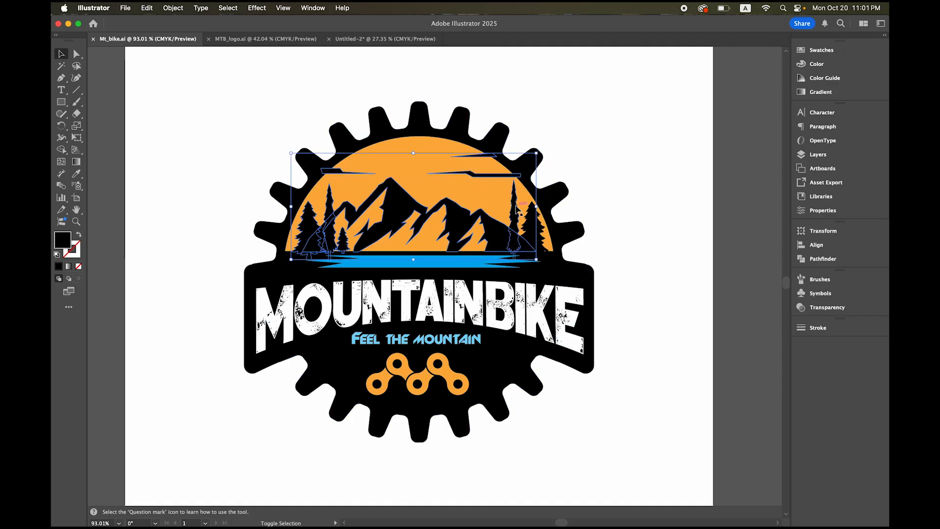
pyautogui.keyDown('shift'); pyautogui.click(538, 230); pyautogui.keyUp('shift')
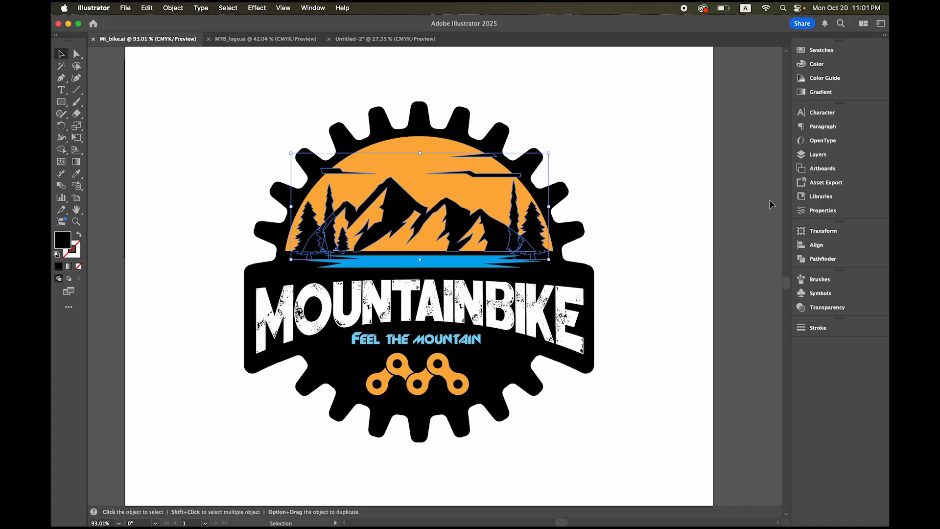
pyautogui.click(823, 259)
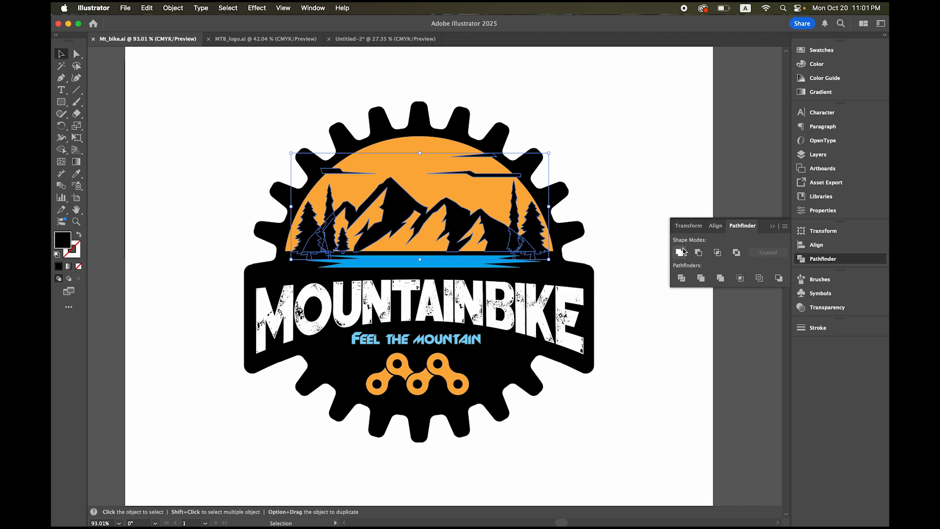
pyautogui.click(679, 253)
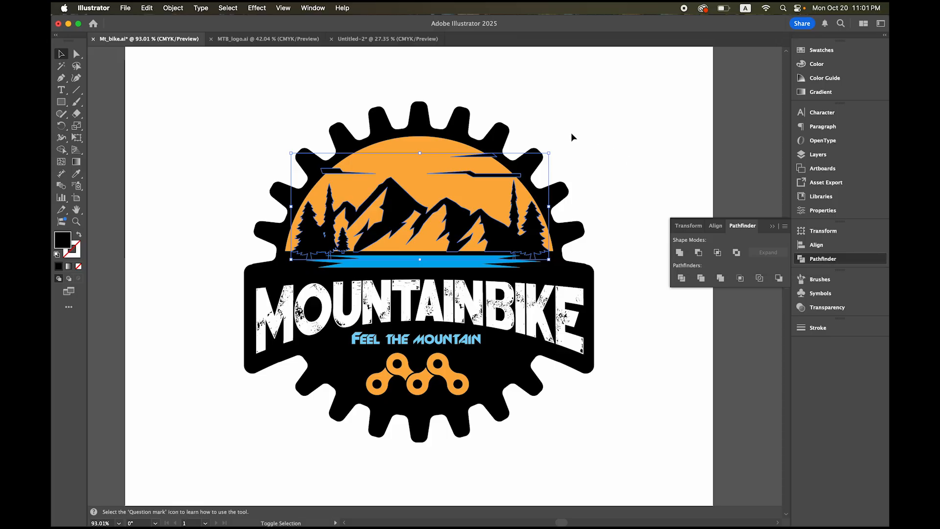
# Subtract the united black scenery from the orange half circle with Minus Front.
pyautogui.keyDown('shift'); pyautogui.click(420, 146); pyautogui.keyUp('shift')
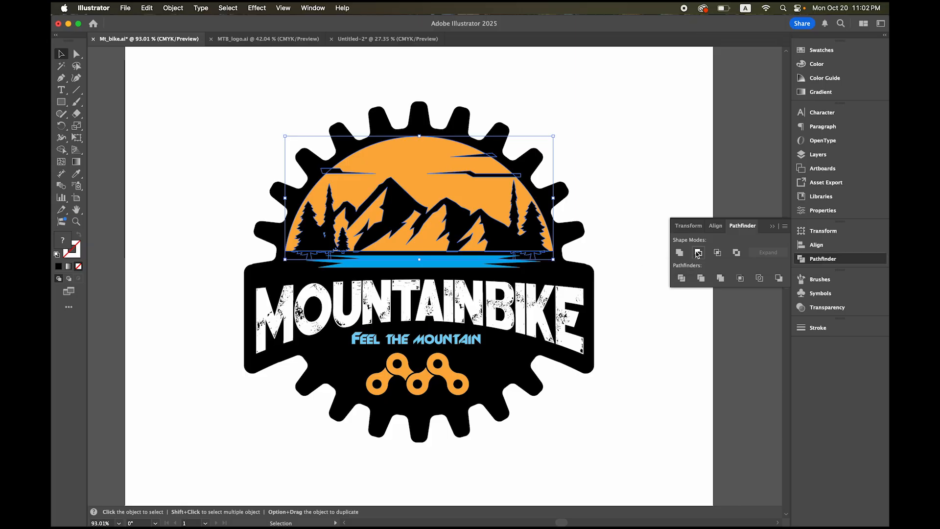
pyautogui.click(698, 253)
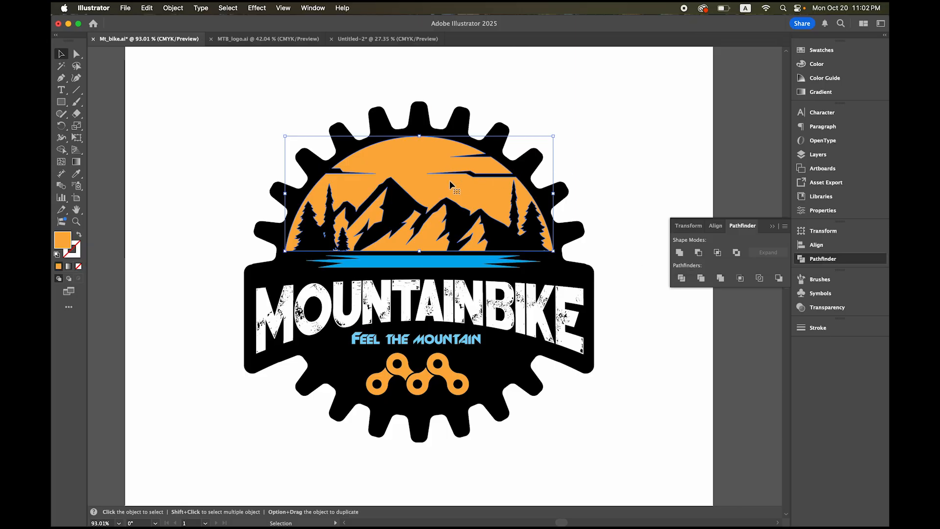
# Try moving the cut-out orange half circle away from the badge, and undo the move.
pyautogui.moveTo(495, 175); pyautogui.dragTo(740, 121)
pyautogui.press('super+z')
pyautogui.press('super+z')
pyautogui.press('super+z')
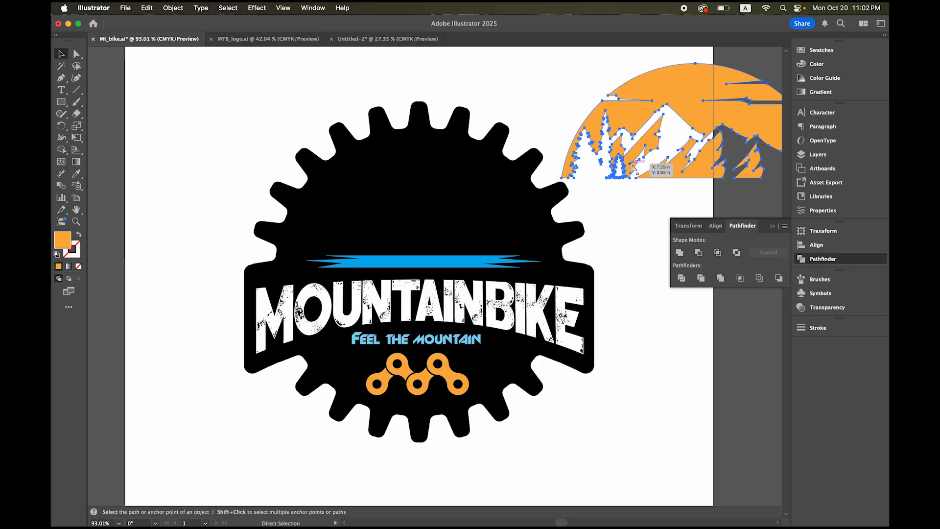
pyautogui.click(641, 198)
# Stretch the blue lake shape slightly downward toward the MOUNTAINBIKE lettering.
pyautogui.click(428, 266)
pyautogui.moveTo(425, 268); pyautogui.dragTo(425, 276)
pyautogui.click(720, 357)
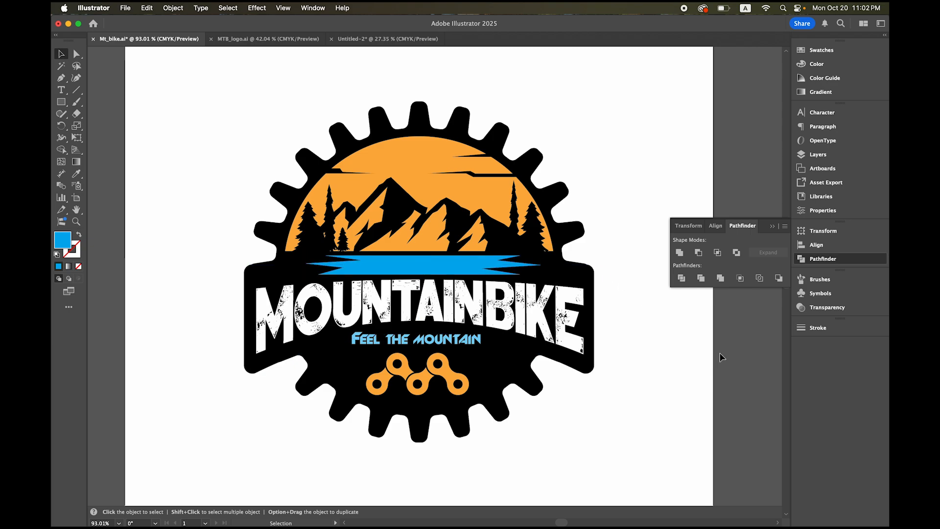
# Switch to Photoshop and start a new document.
pyautogui.moveTo(227, 526)
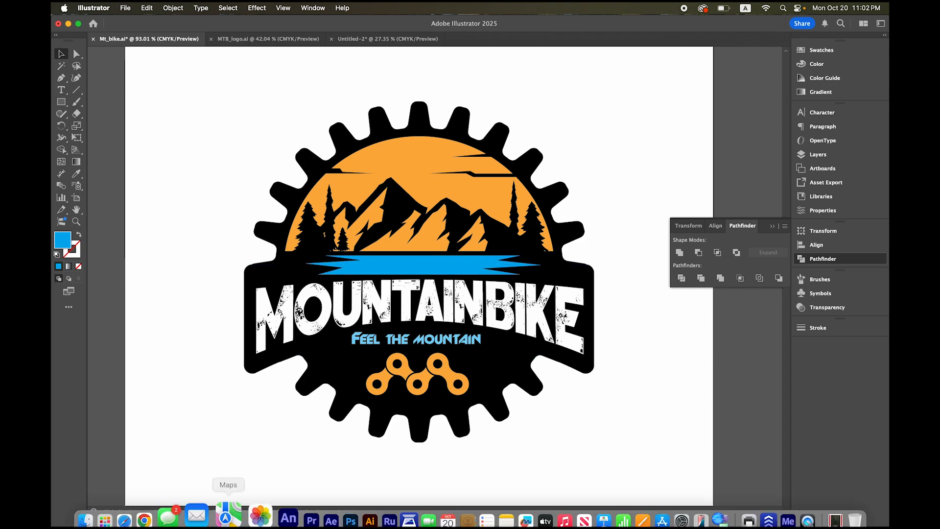
pyautogui.click(346, 503)
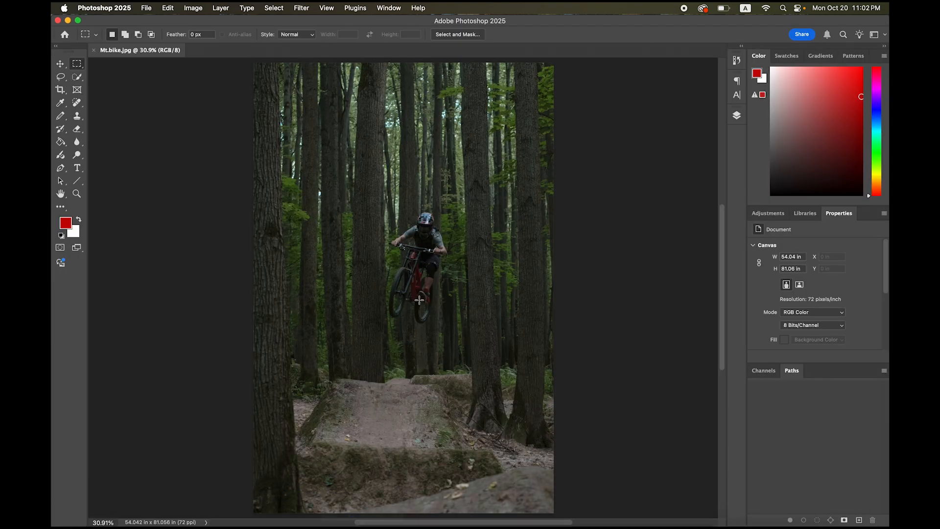
pyautogui.click(146, 8)
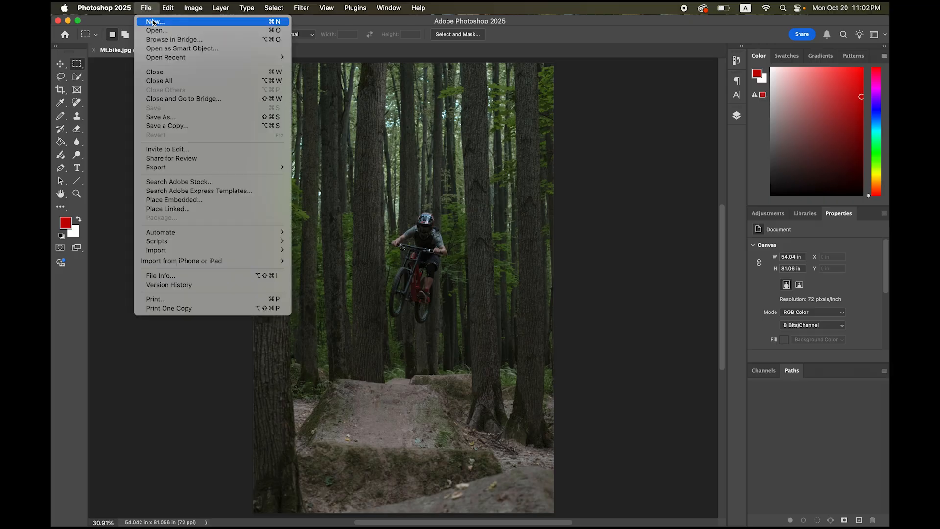
pyautogui.click(152, 19)
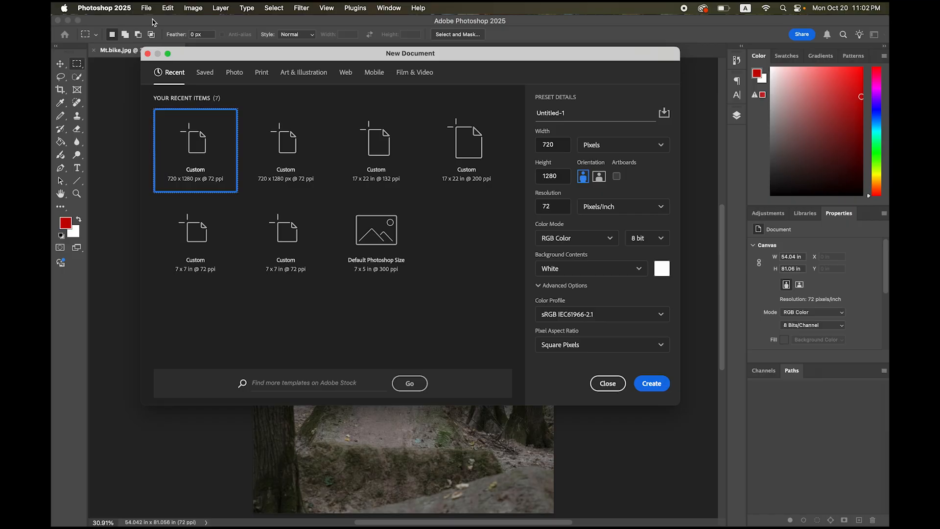
# Try a width of 1080 pixels with a larger height for the new document.
pyautogui.click(528, 143)
pyautogui.click(527, 175)
pyautogui.click(521, 141)
pyautogui.write('1080')
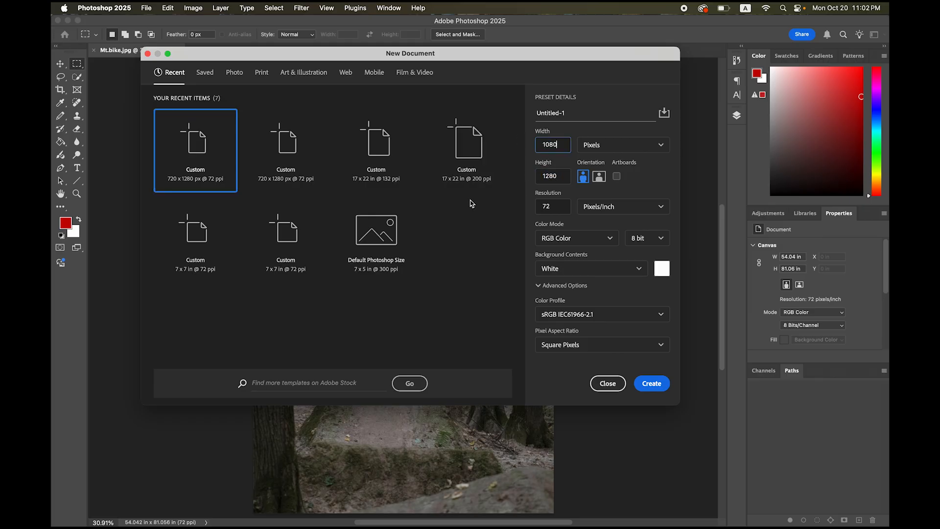
pyautogui.click(566, 175)
pyautogui.moveTo(560, 177); pyautogui.dragTo(540, 176)
pyautogui.write('19')
# Create the new document at 720 by 1280 pixels with a resolution of 72 pixels/inch.
pyautogui.hotkey('shift', 'Tab')
pyautogui.write('7')
pyautogui.press('Tab')
pyautogui.write('1')
pyautogui.click(657, 385)
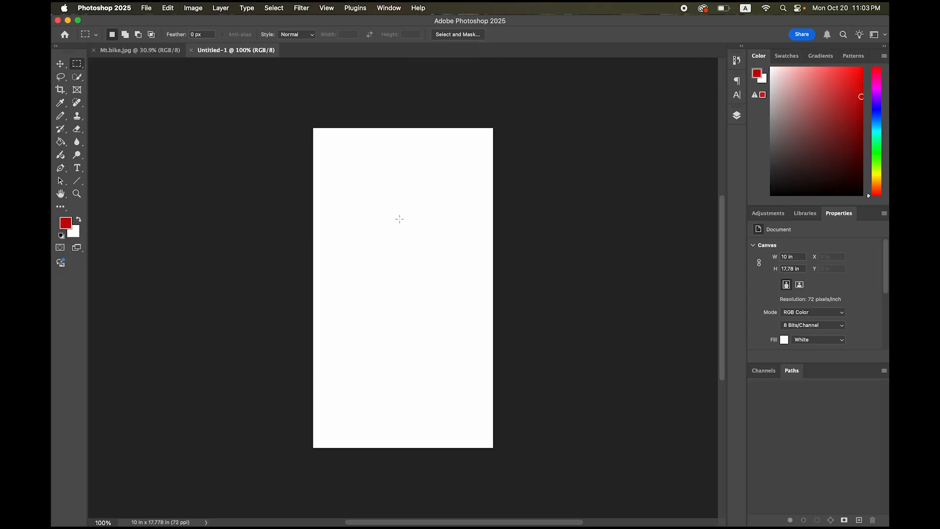
# Copy the entire Mt.bike.jpg image and paste it into the new Untitled-1 document.
pyautogui.click(150, 54)
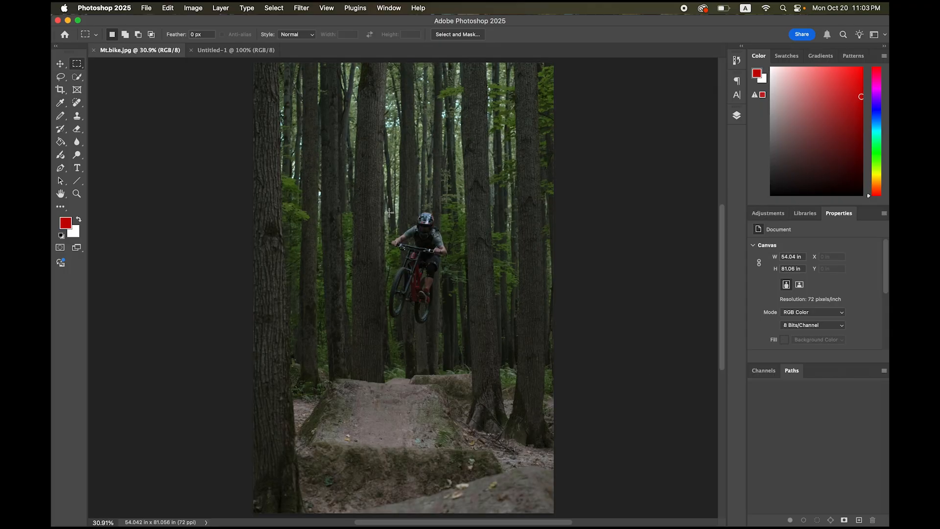
pyautogui.press('super+a')
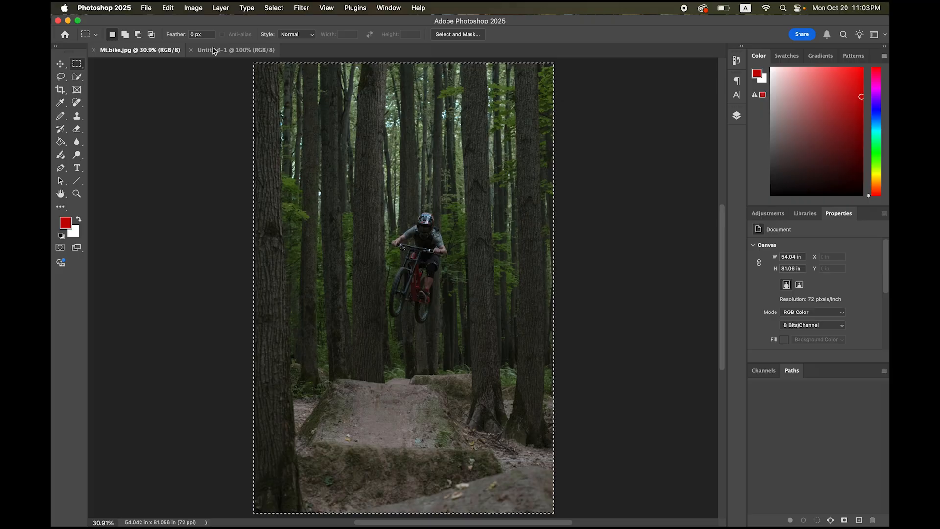
pyautogui.click(230, 49)
pyautogui.press('super+v')
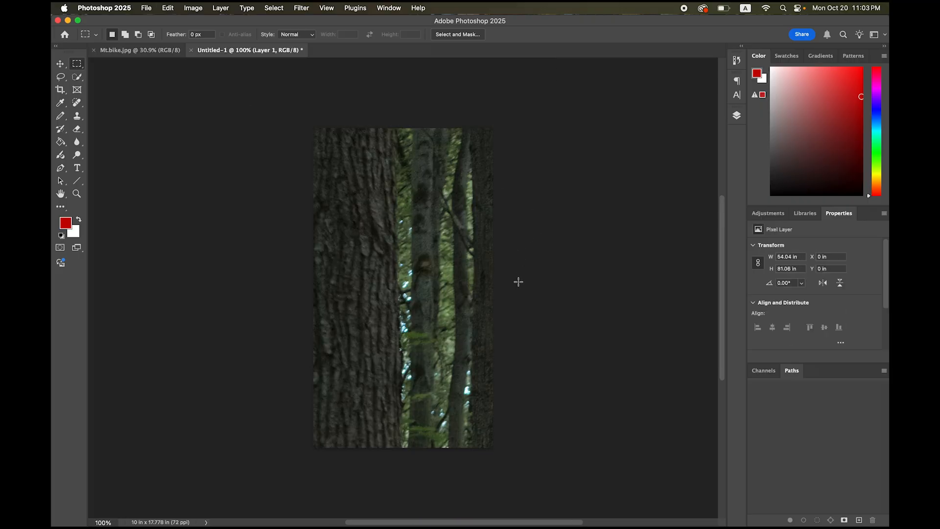
# Scale the pasted bike photo proportionally to about 27% with Free Transform so it fits the canvas height.
pyautogui.moveTo(527, 299); pyautogui.dragTo(455, 244)
pyautogui.moveTo(508, 317); pyautogui.dragTo(378, 199)
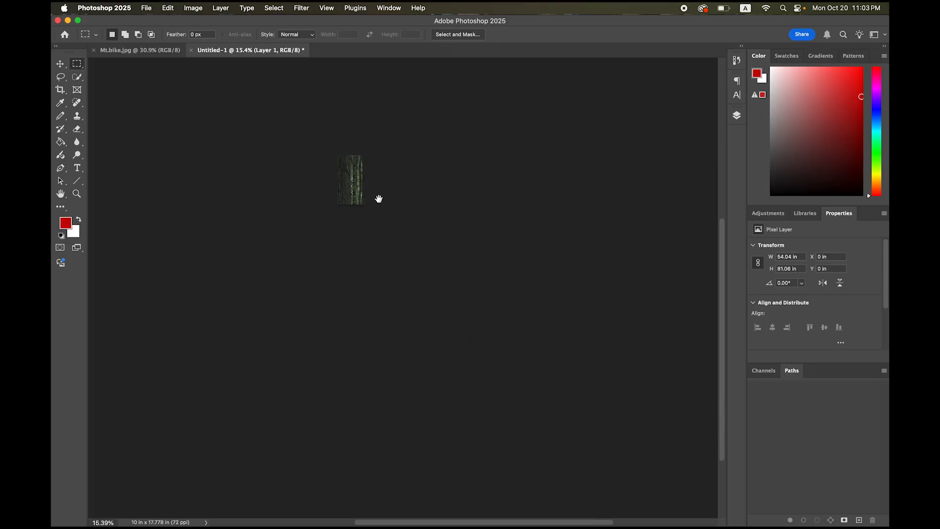
pyautogui.click(63, 66)
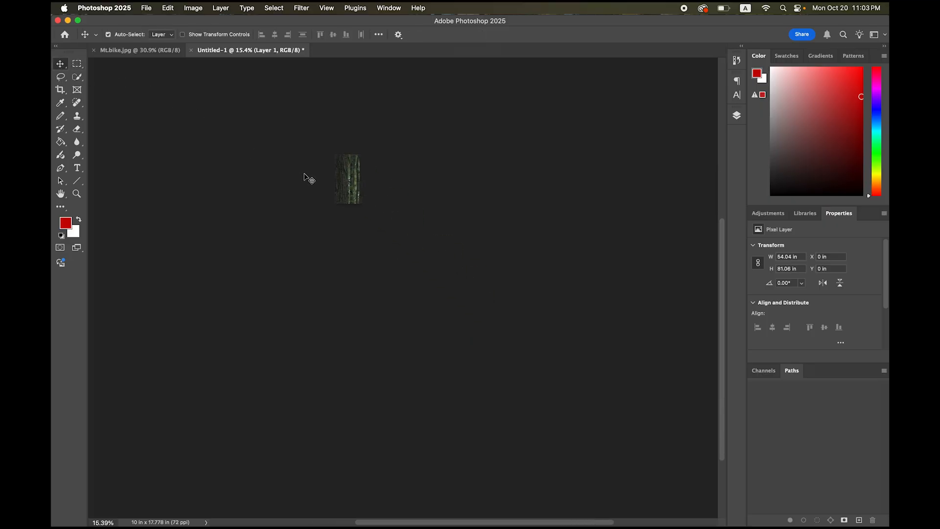
pyautogui.click(168, 8)
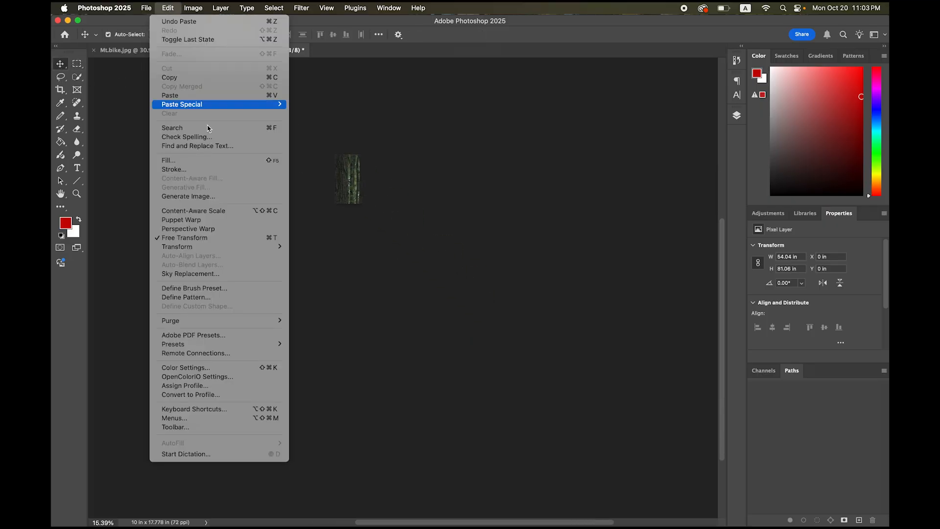
pyautogui.click(251, 239)
pyautogui.moveTo(486, 381); pyautogui.dragTo(350, 233)
pyautogui.moveTo(365, 202); pyautogui.dragTo(361, 206)
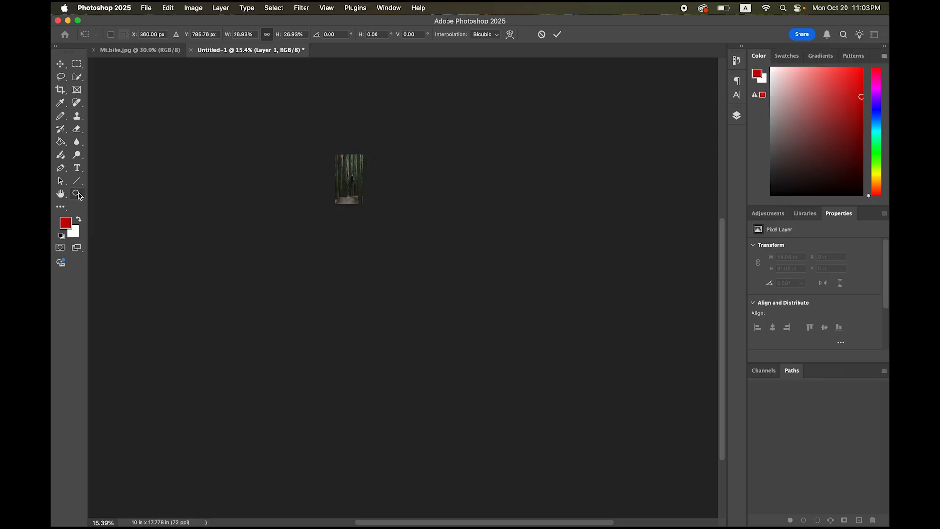
pyautogui.doubleClick(77, 194)
pyautogui.doubleClick(60, 195)
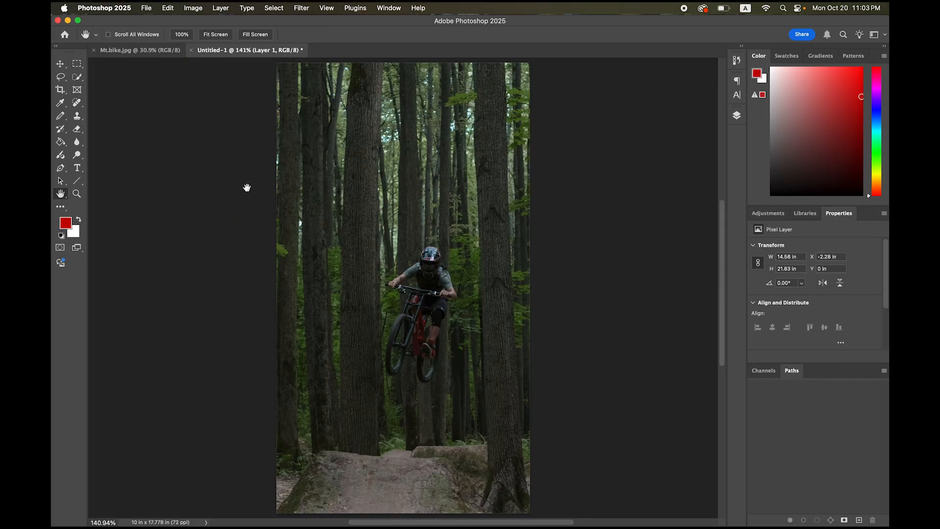
# Move the bike photo straight down about 1.19 in on the canvas and display the document's layers.
pyautogui.moveTo(557, 326); pyautogui.dragTo(474, 260)
pyautogui.click(60, 63)
pyautogui.moveTo(406, 238); pyautogui.dragTo(406, 259)
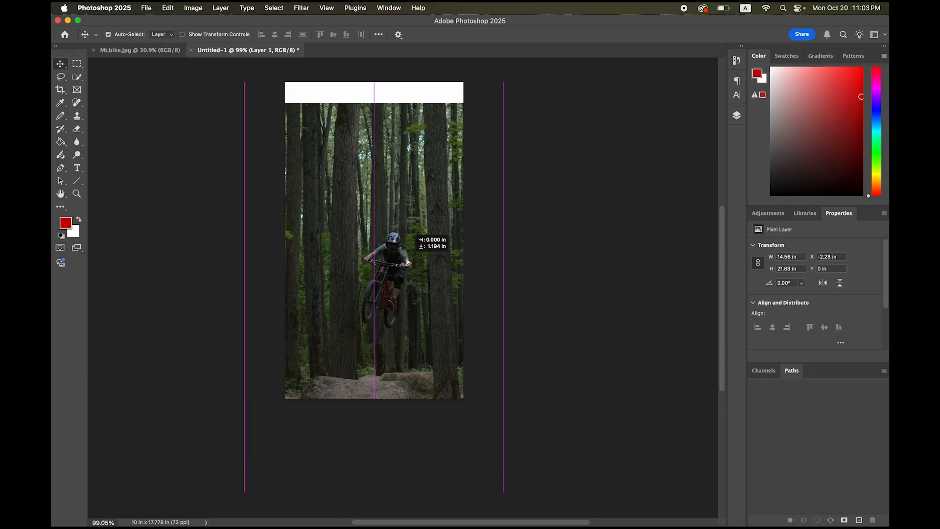
pyautogui.moveTo(407, 262); pyautogui.dragTo(407, 263)
pyautogui.click(736, 116)
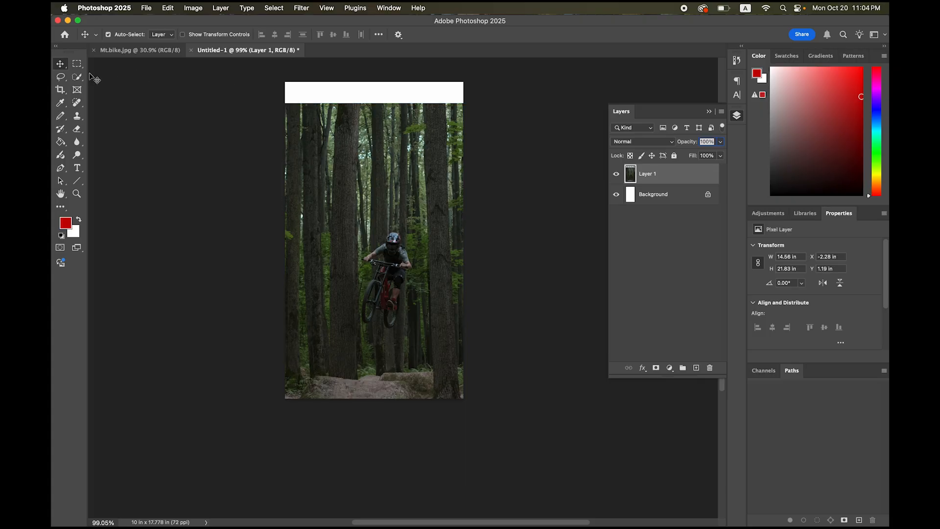
# Select the blank strip above the bike photo, about 10 by 1.24 in, fill it with Content-Aware, and deselect.
pyautogui.click(77, 63)
pyautogui.moveTo(274, 75); pyautogui.dragTo(488, 106)
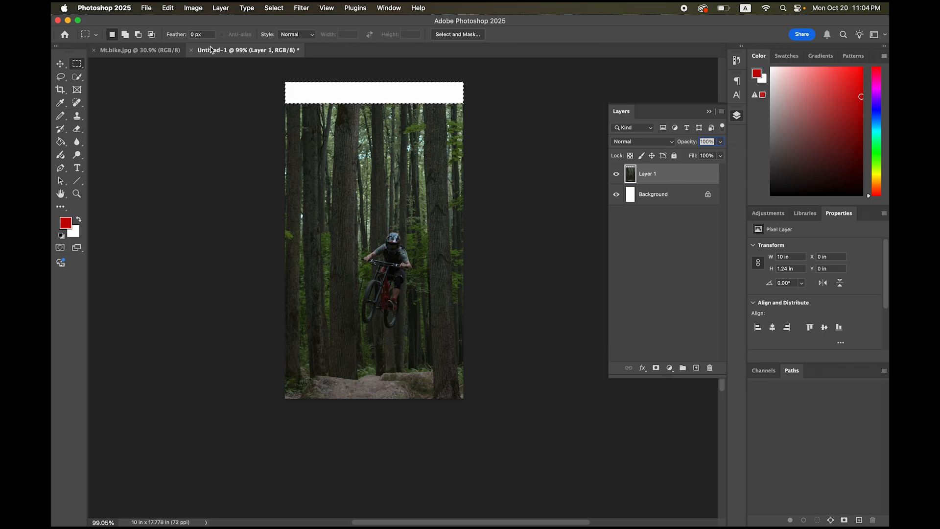
pyautogui.click(168, 7)
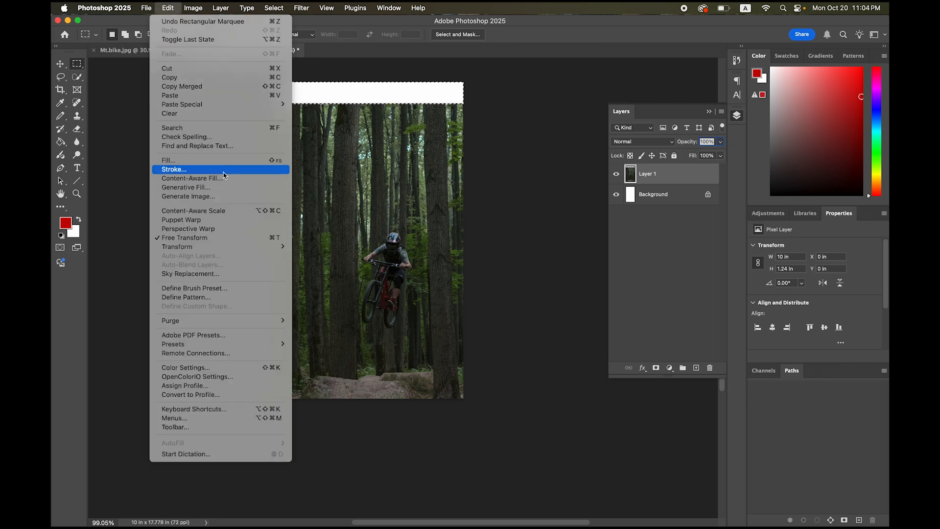
pyautogui.click(227, 160)
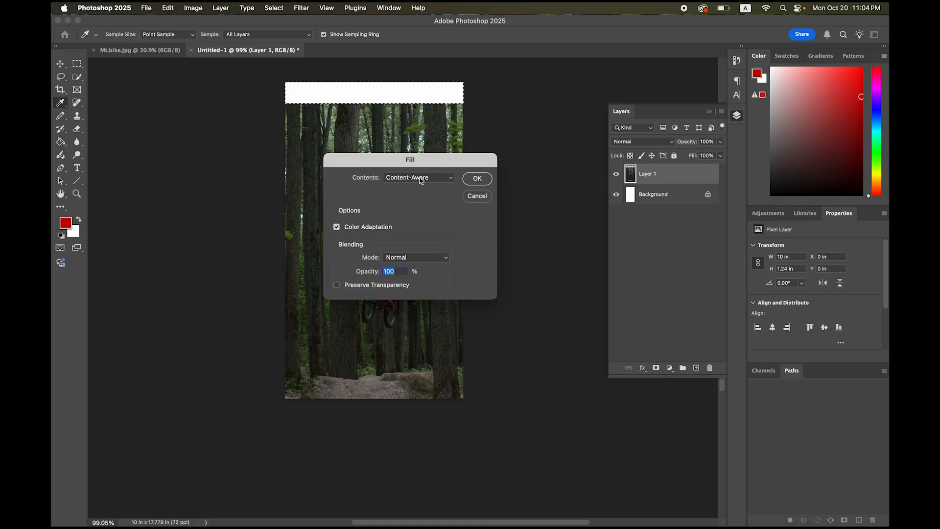
pyautogui.click(478, 179)
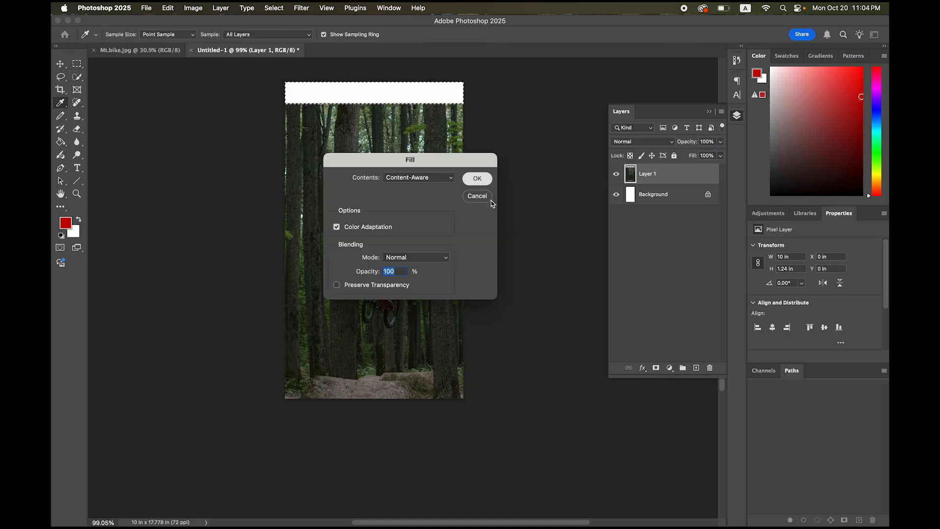
pyautogui.press('m')
pyautogui.hotkey('ctrl', 'd')
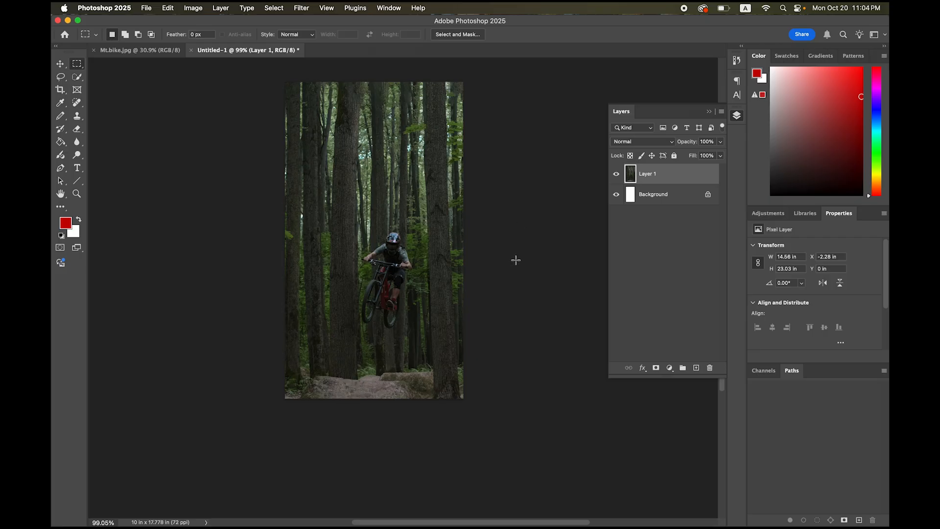
# Delete the white Background layer from Untitled-1.
pyautogui.click(666, 200)
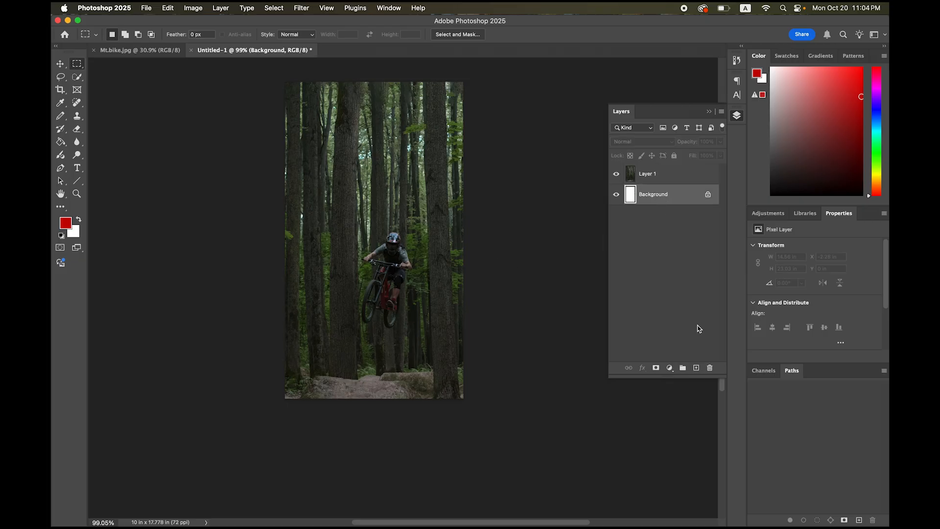
pyautogui.click(710, 369)
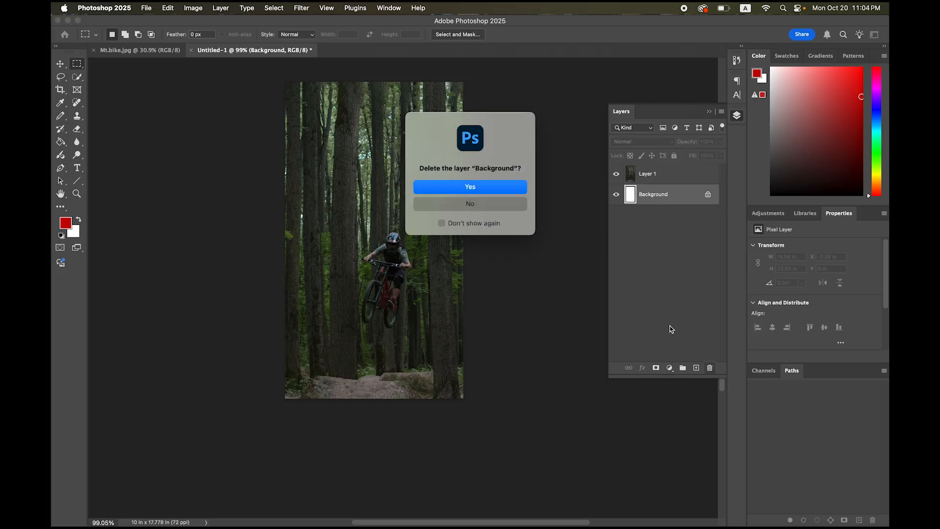
pyautogui.click(497, 187)
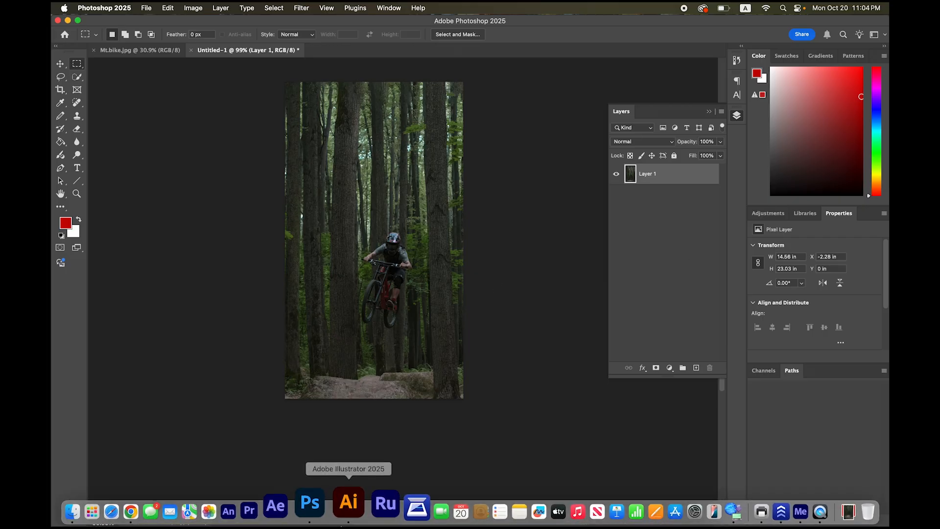
# Switch to the Mt_bike.ai badge artwork in Illustrator.
pyautogui.click(348, 503)
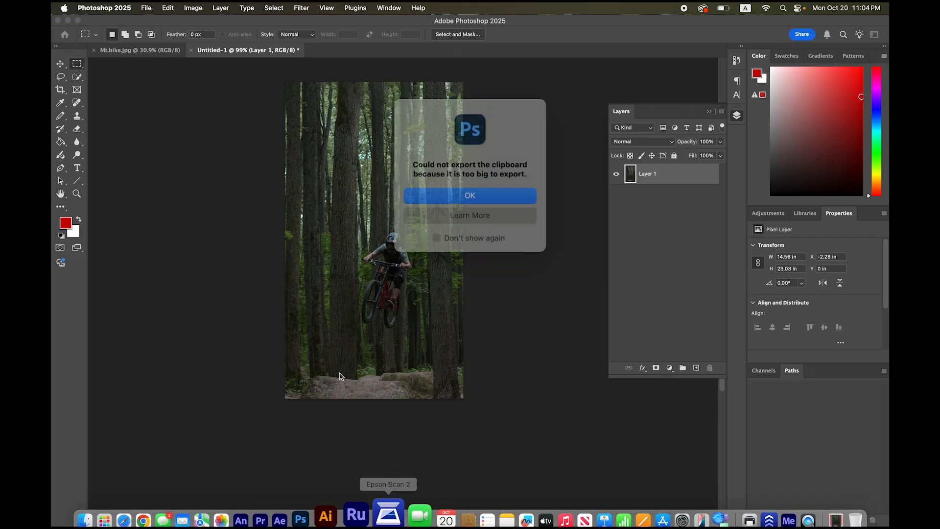
pyautogui.click(484, 193)
pyautogui.moveTo(399, 515)
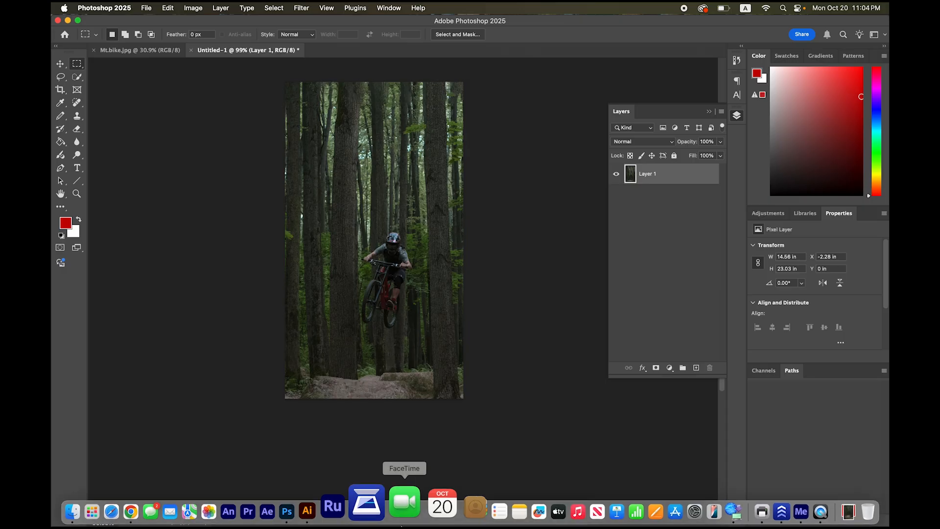
pyautogui.click(349, 503)
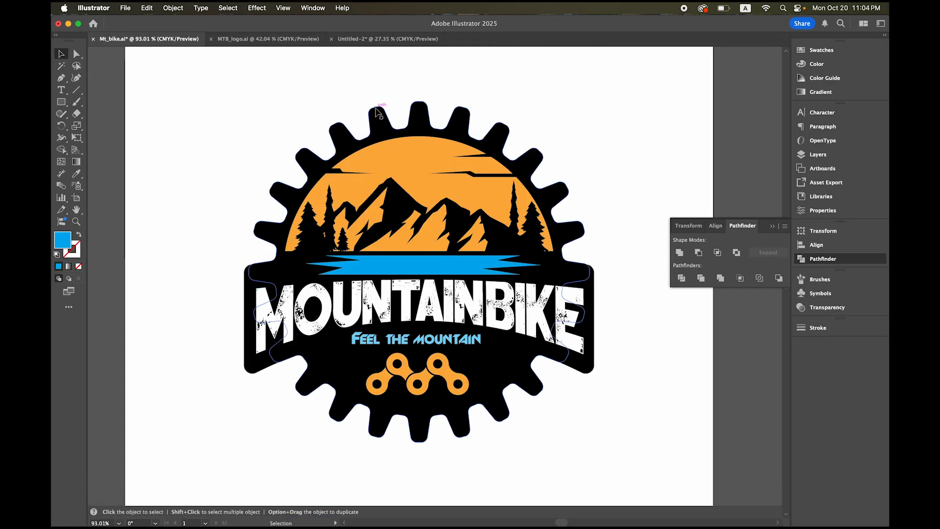
pyautogui.click(378, 113)
pyautogui.moveTo(376, 108); pyautogui.dragTo(240, 22)
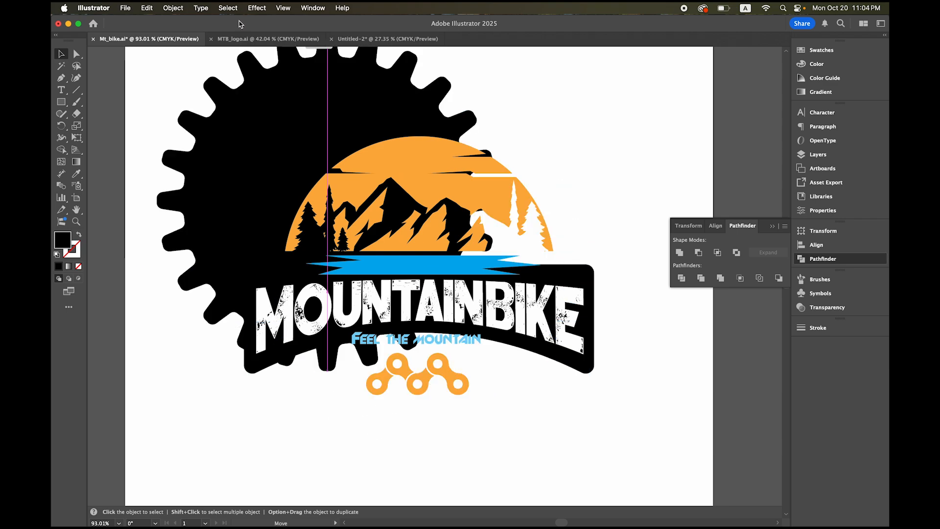
pyautogui.press('super+z')
pyautogui.press('super+z')
# Copy the black gear shape and paste it as pixels into Untitled-1 in Photoshop, centered over the bike photo.
pyautogui.click(379, 125)
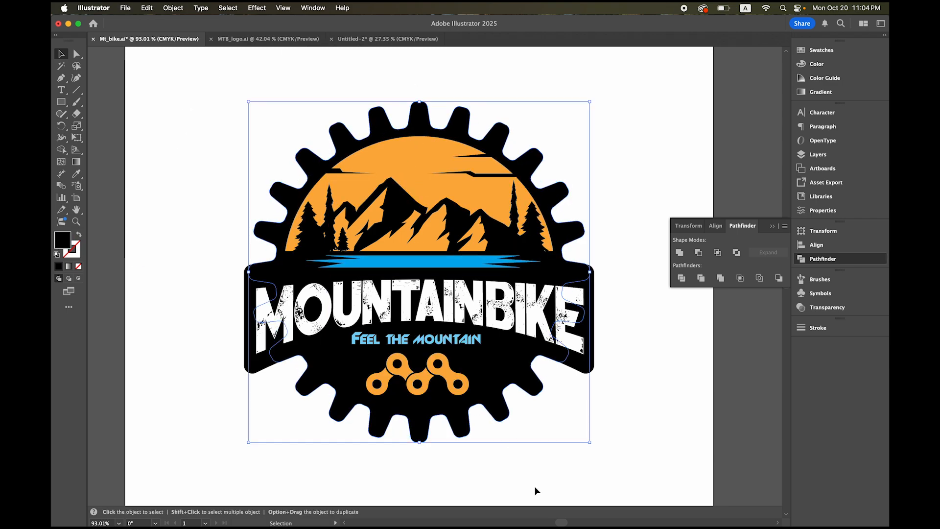
pyautogui.moveTo(286, 511)
pyautogui.click(325, 512)
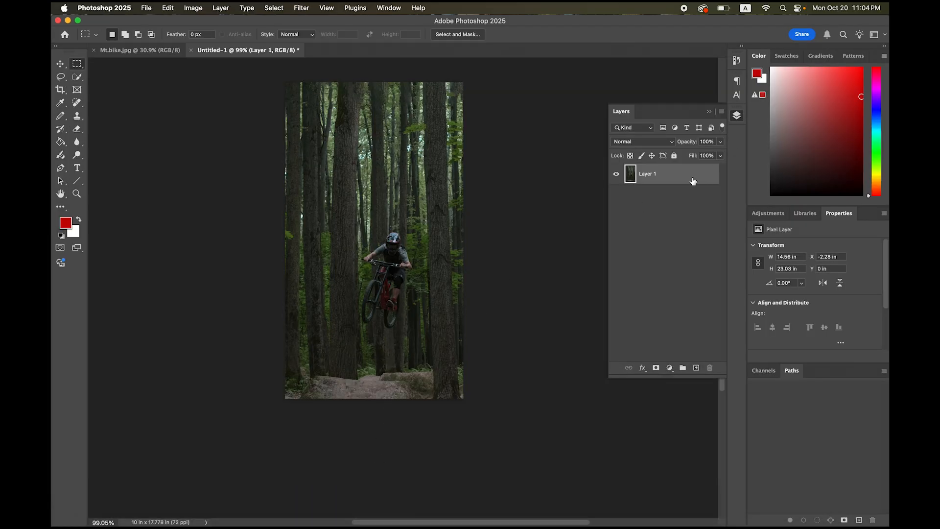
pyautogui.press('super+v')
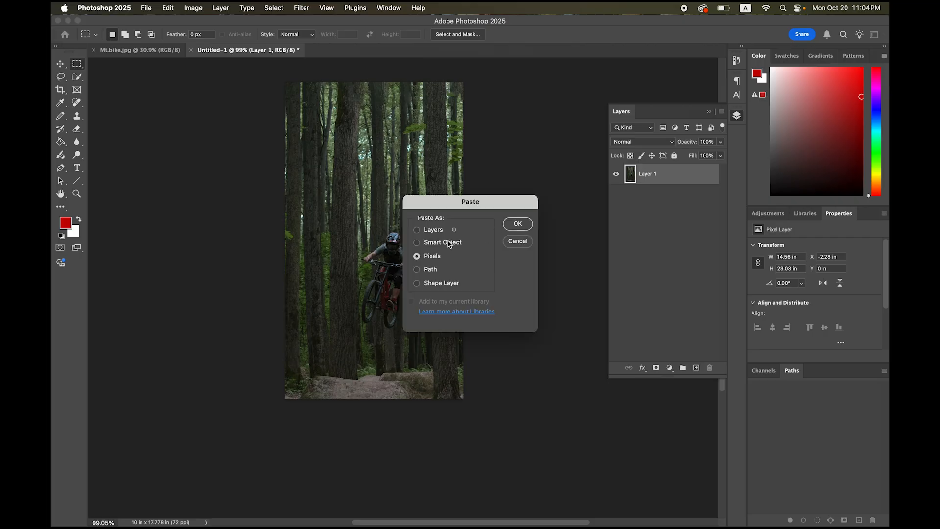
pyautogui.click(529, 226)
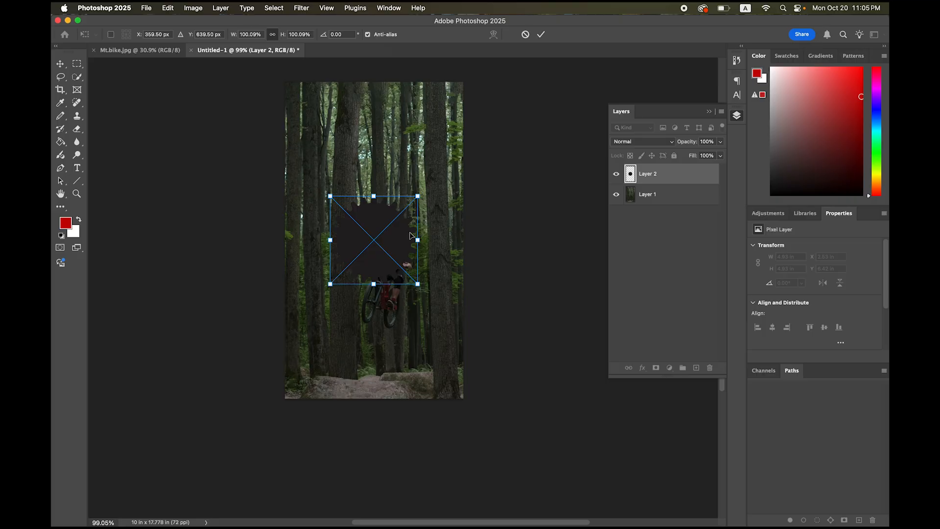
pyautogui.press('Return')
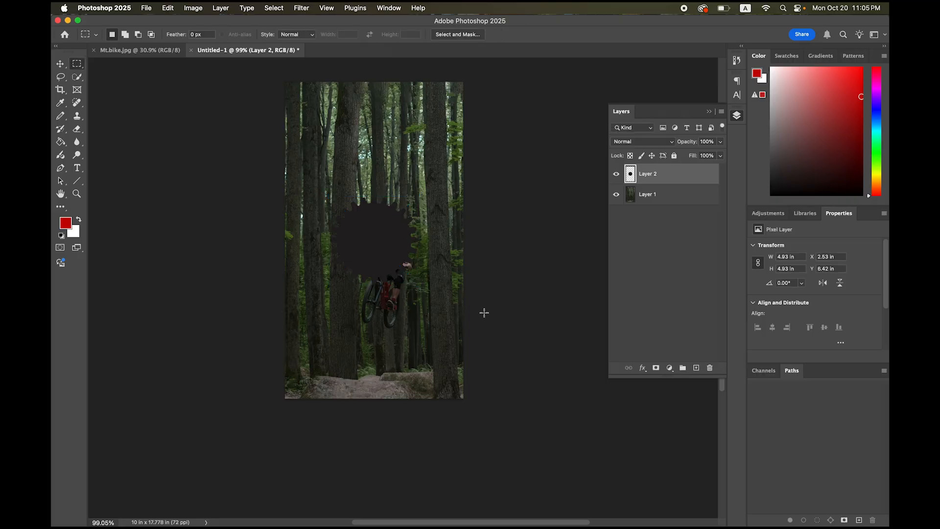
# Copy the orange mountain scene from Illustrator, paste it as pixels in Photoshop, and place it in the gear's upper half.
pyautogui.moveTo(367, 248); pyautogui.dragTo(431, 258)
pyautogui.moveTo(147, 516)
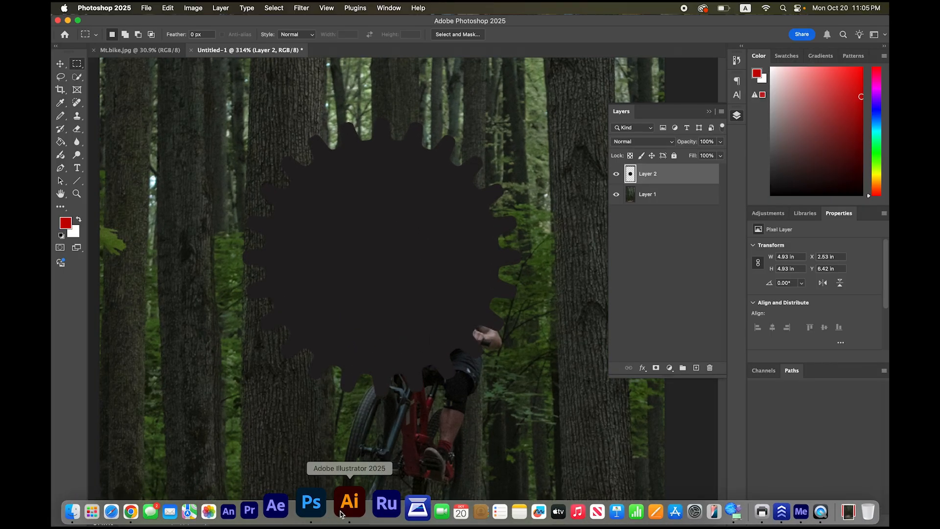
pyautogui.click(348, 512)
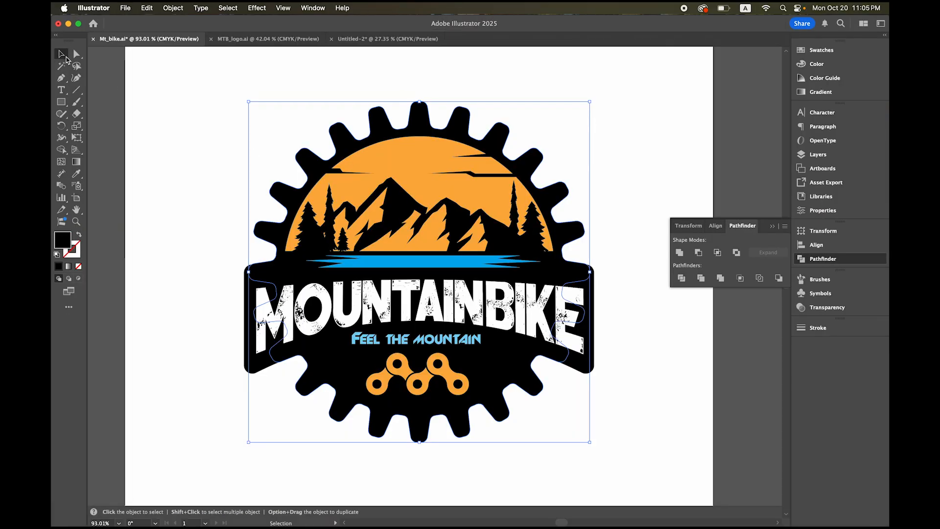
pyautogui.click(412, 158)
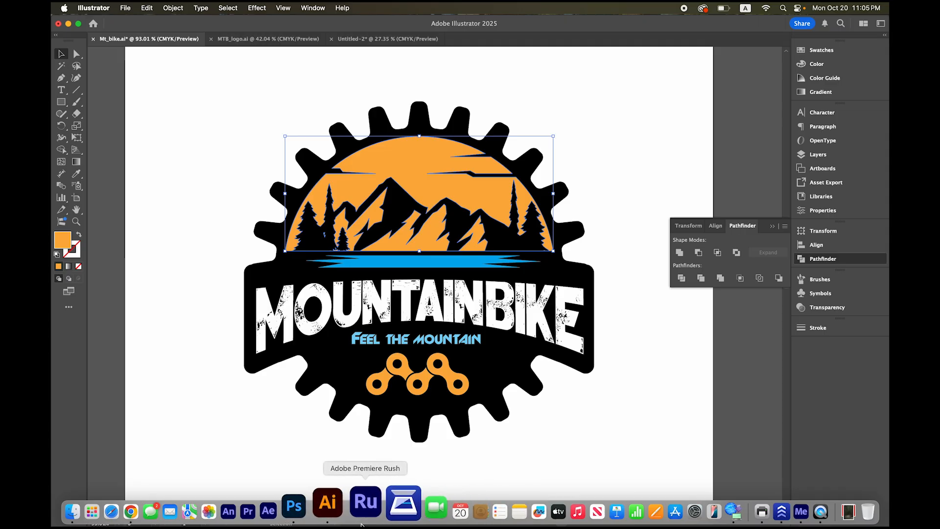
pyautogui.click(325, 505)
pyautogui.press('super+v')
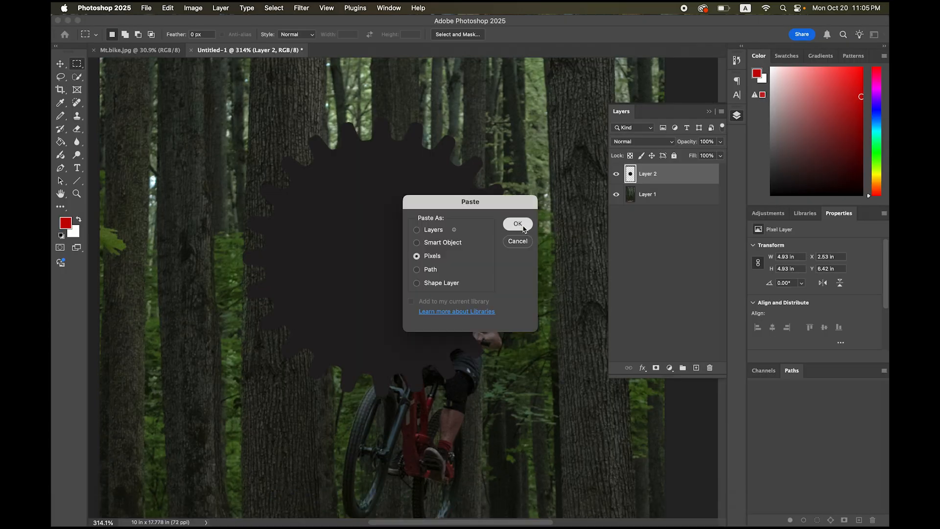
pyautogui.click(518, 223)
pyautogui.moveTo(390, 256); pyautogui.dragTo(387, 168)
pyautogui.press('Return')
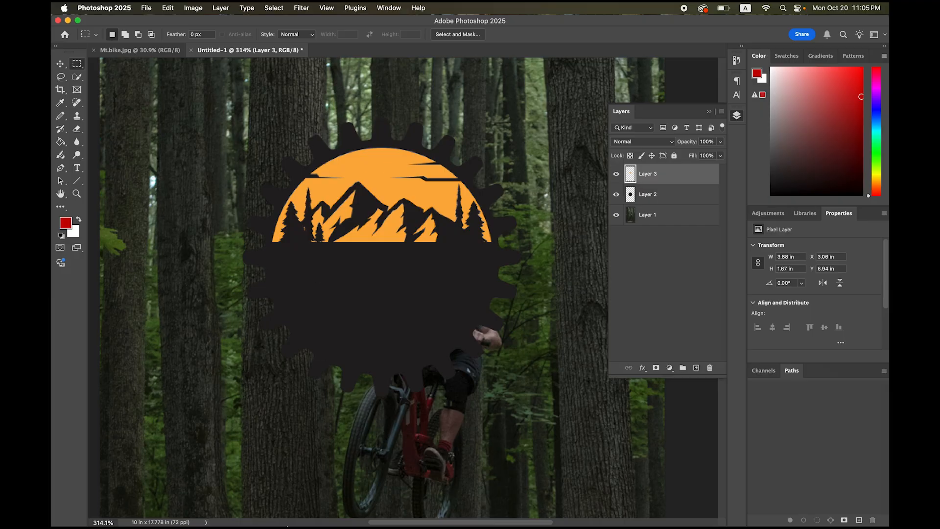
# Copy the black banner with the MOUNTAINBIKE lettering from Illustrator and paste it as pixels into Untitled-1 in Photoshop.
pyautogui.moveTo(319, 524)
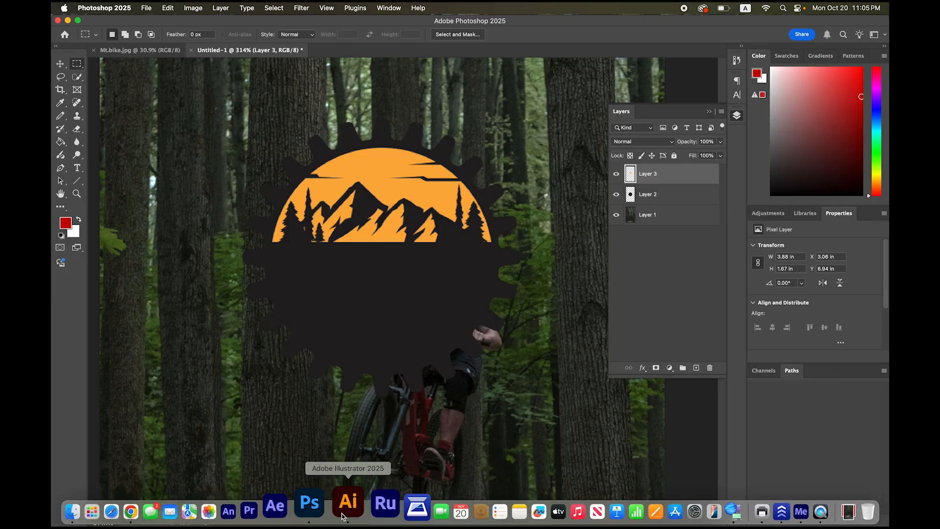
pyautogui.click(369, 504)
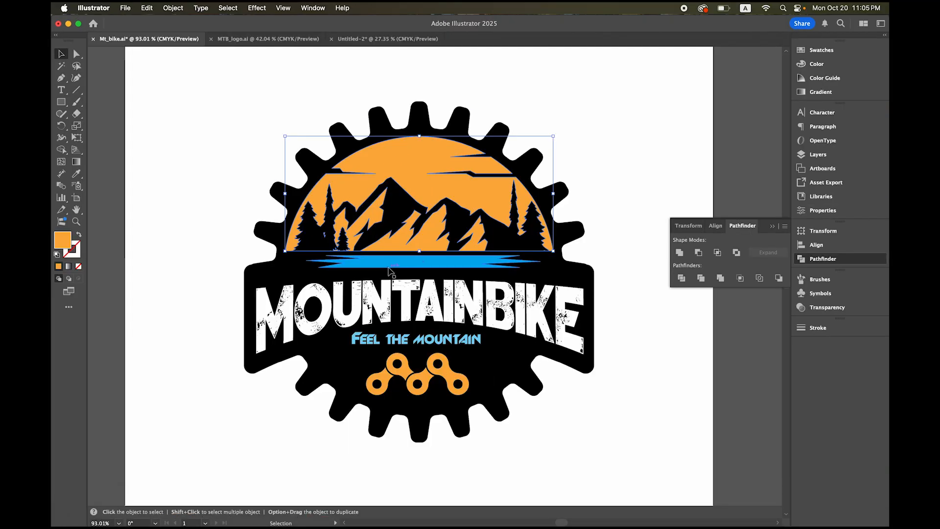
pyautogui.click(447, 310)
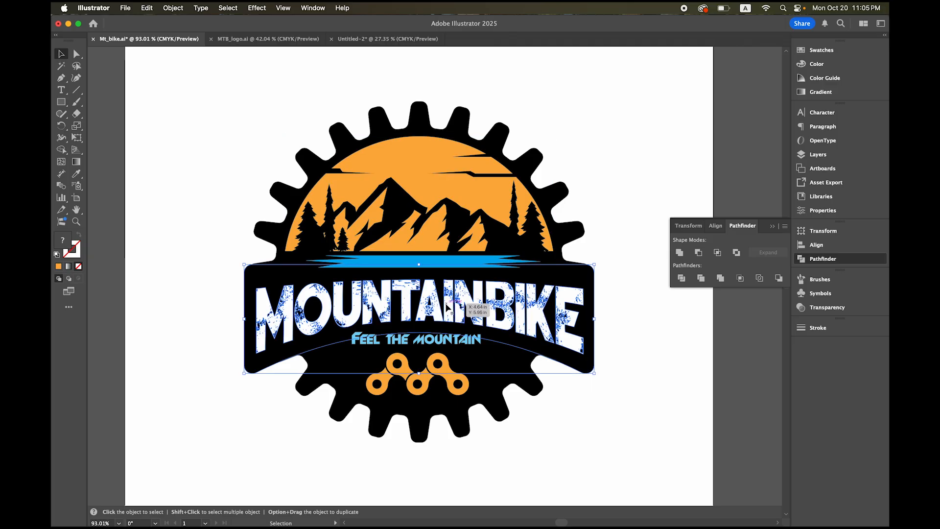
pyautogui.moveTo(430, 525)
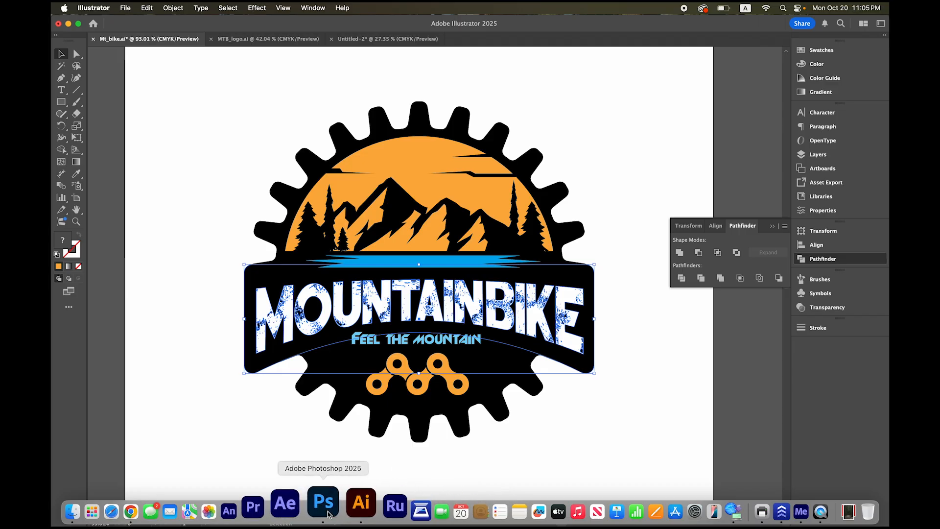
pyautogui.click(327, 512)
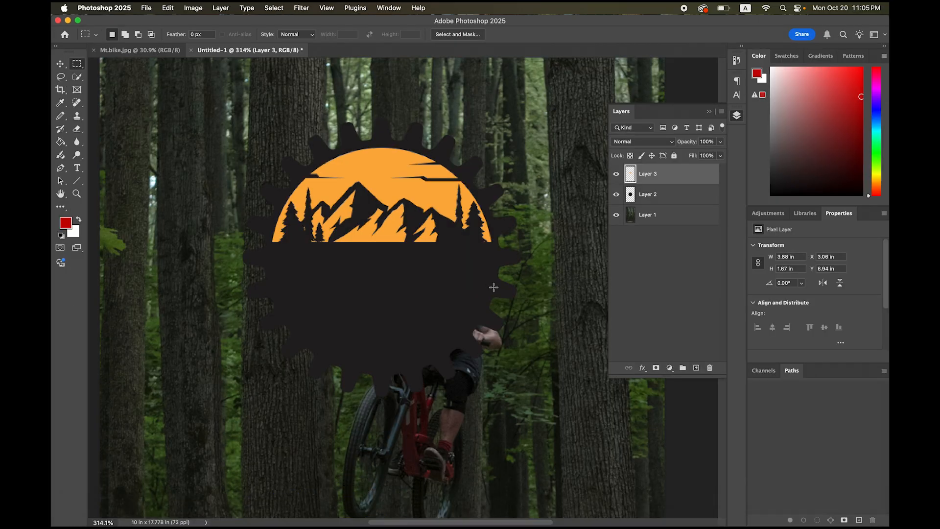
pyautogui.press('super+v')
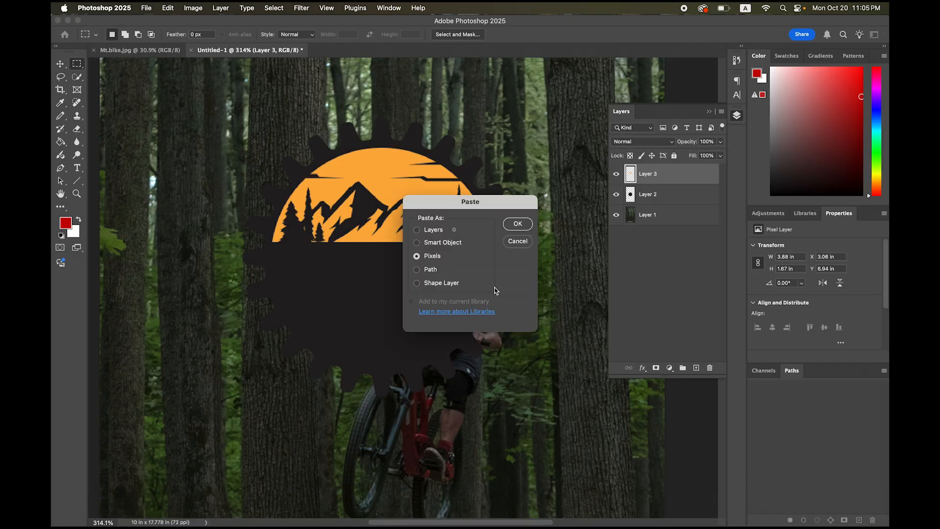
pyautogui.click(516, 225)
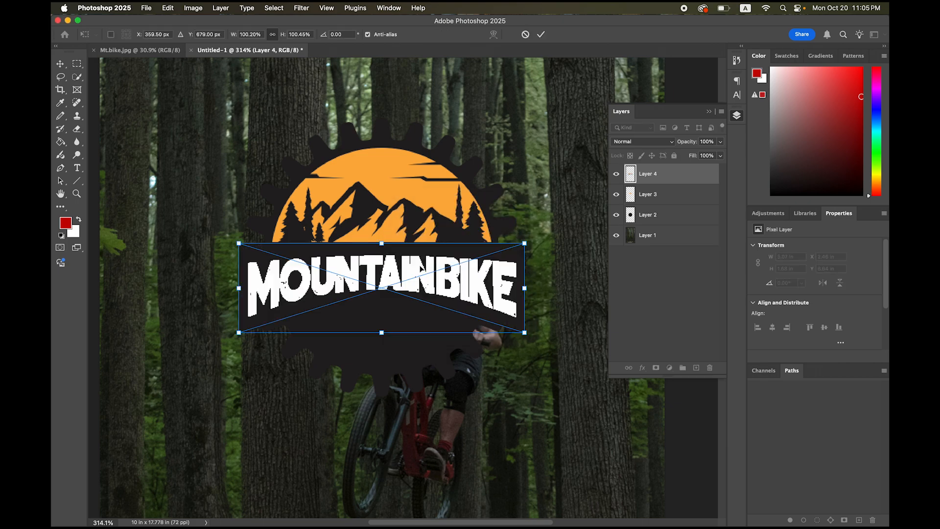
# Move the pasted MOUNTAINBIKE banner straight down to Y 689 px, slightly below the mountain scene, and commit the placement.
pyautogui.moveTo(420, 269); pyautogui.dragTo(420, 284)
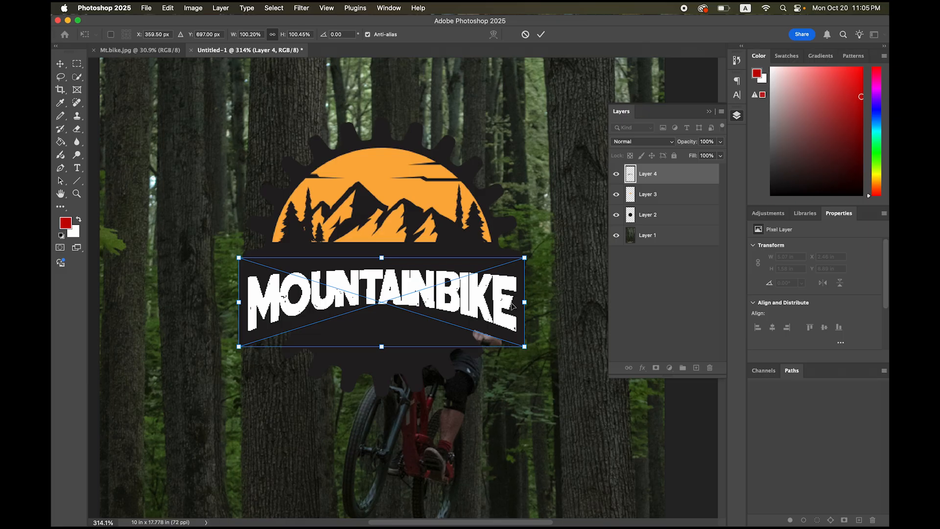
pyautogui.press('Up')
pyautogui.press('Up')
pyautogui.press('Up')
pyautogui.press('Up')
pyautogui.press('Up')
pyautogui.press('Up')
pyautogui.press('Up')
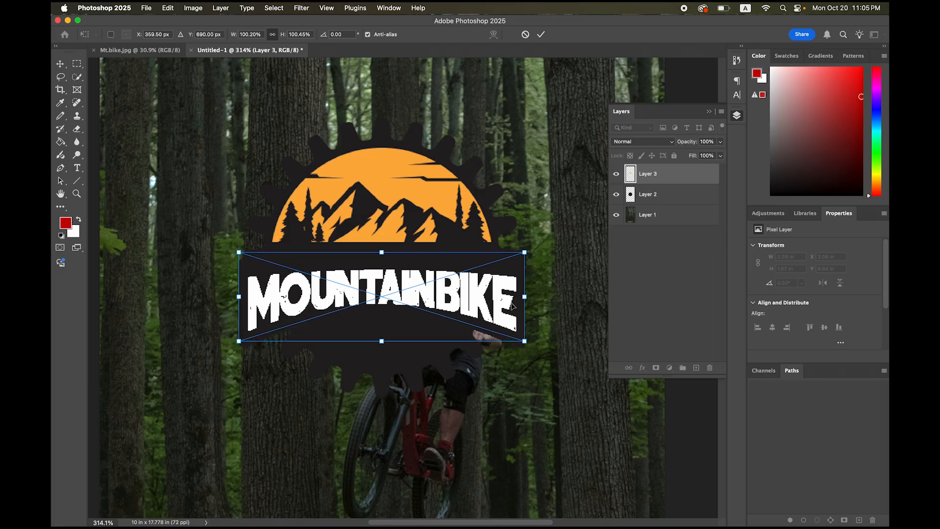
pyautogui.press('Up')
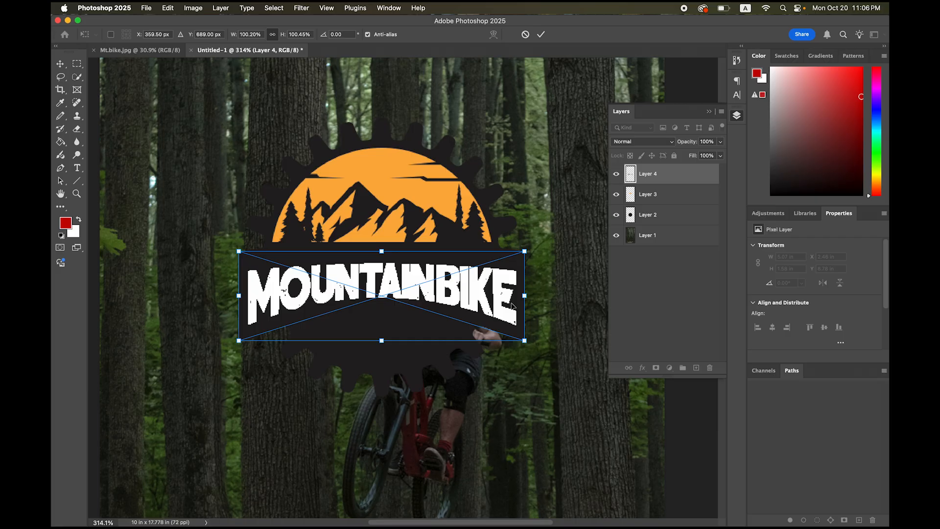
pyautogui.press('Return')
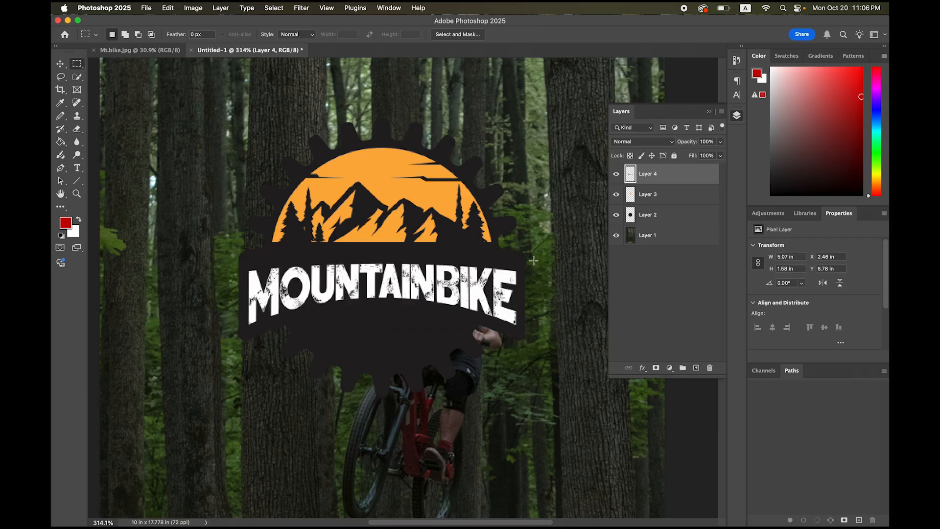
# Copy the blue water stripe from Illustrator, paste it as pixels in Photoshop, and place it at Y 633.50 px between the mountains and the lettering.
pyautogui.moveTo(402, 512)
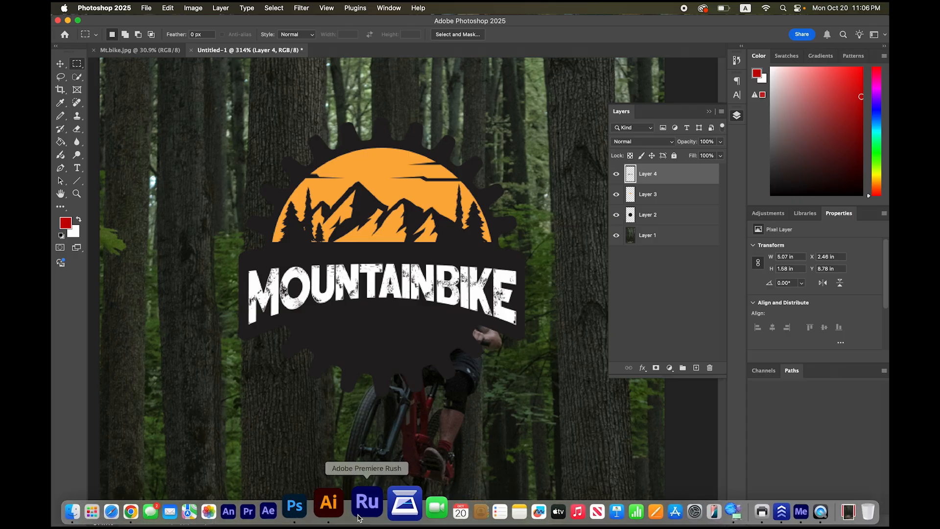
pyautogui.click(345, 512)
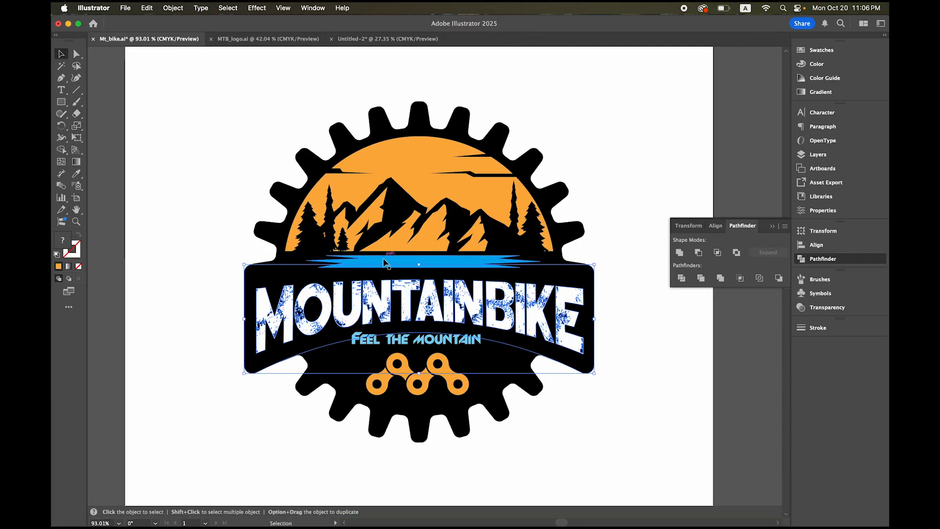
pyautogui.click(382, 265)
pyautogui.click(383, 264)
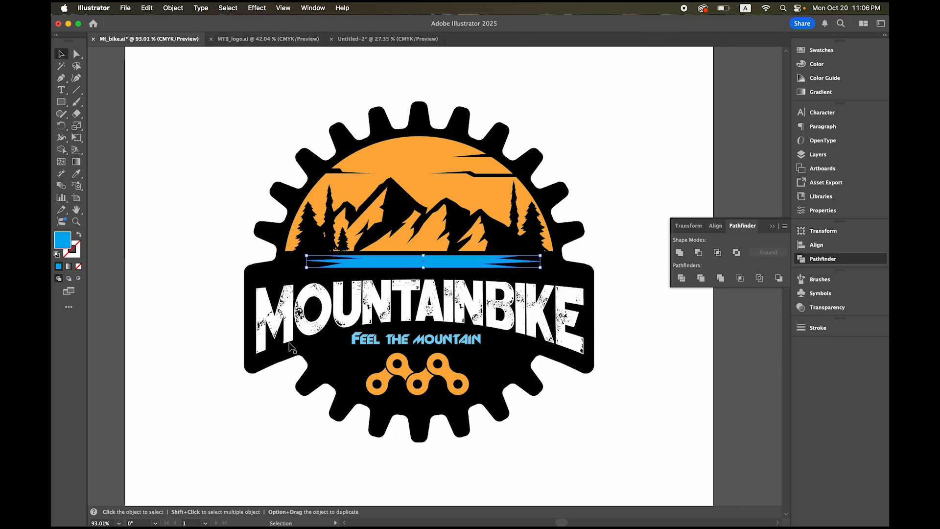
pyautogui.click(325, 504)
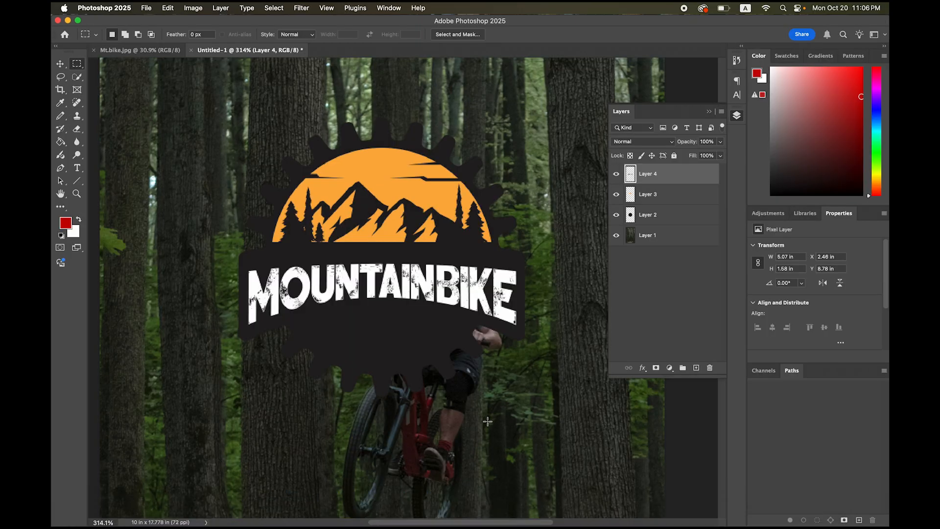
pyautogui.press('super+v')
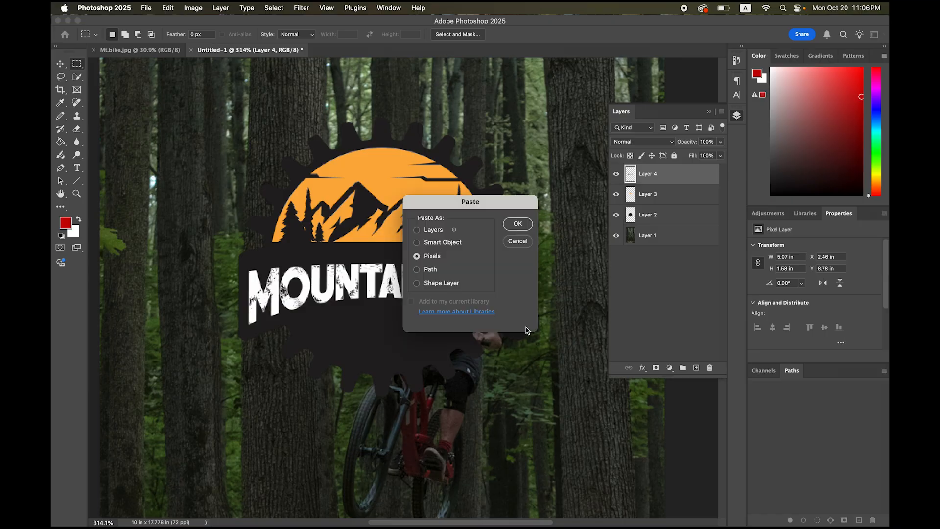
pyautogui.click(518, 225)
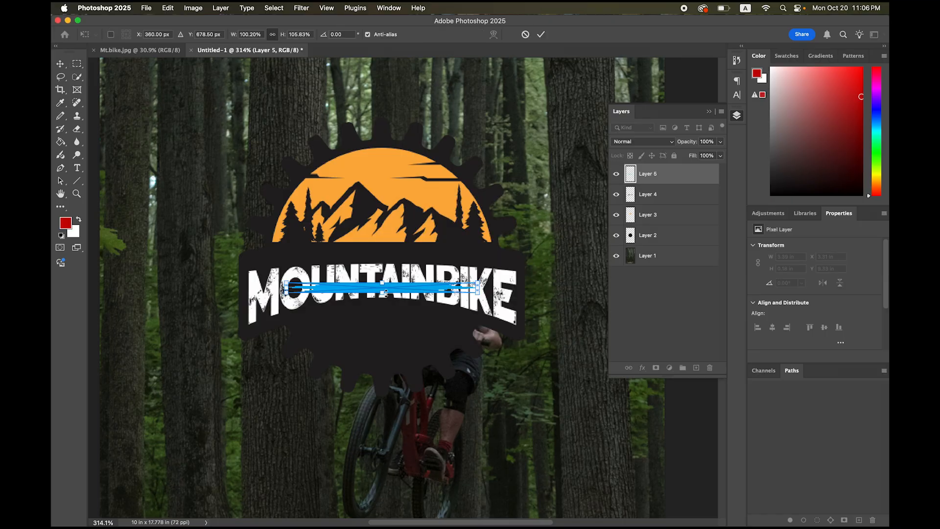
pyautogui.moveTo(394, 291); pyautogui.dragTo(395, 256)
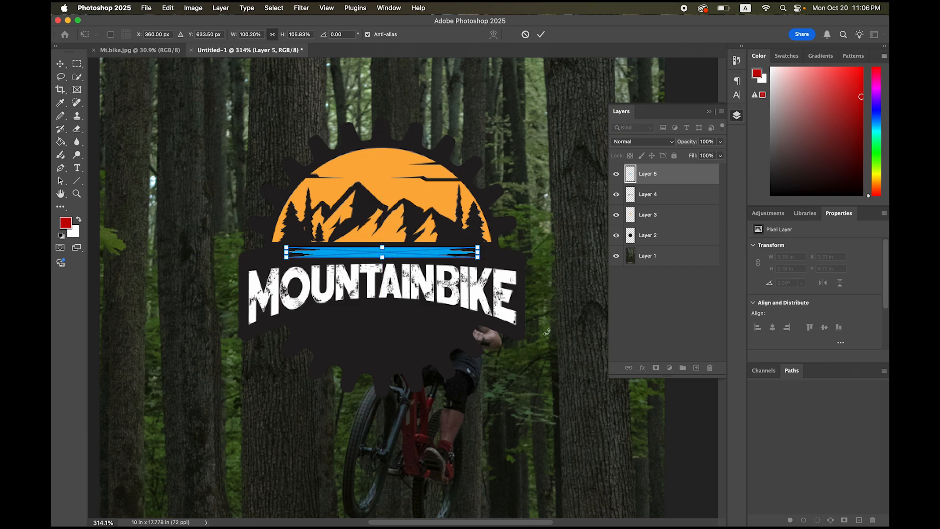
pyautogui.press('Return')
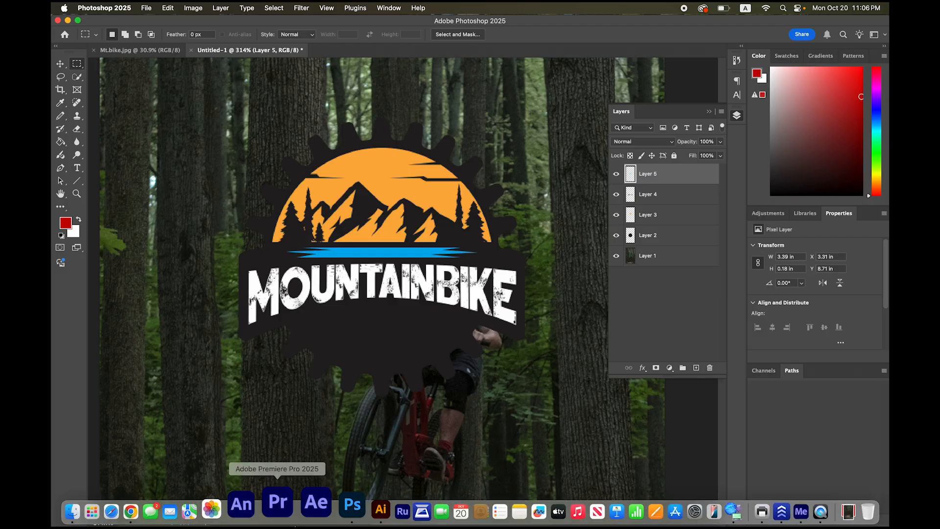
# Switch to Illustrator and convert the "Feel the mountain" tagline to outlines.
pyautogui.click(345, 509)
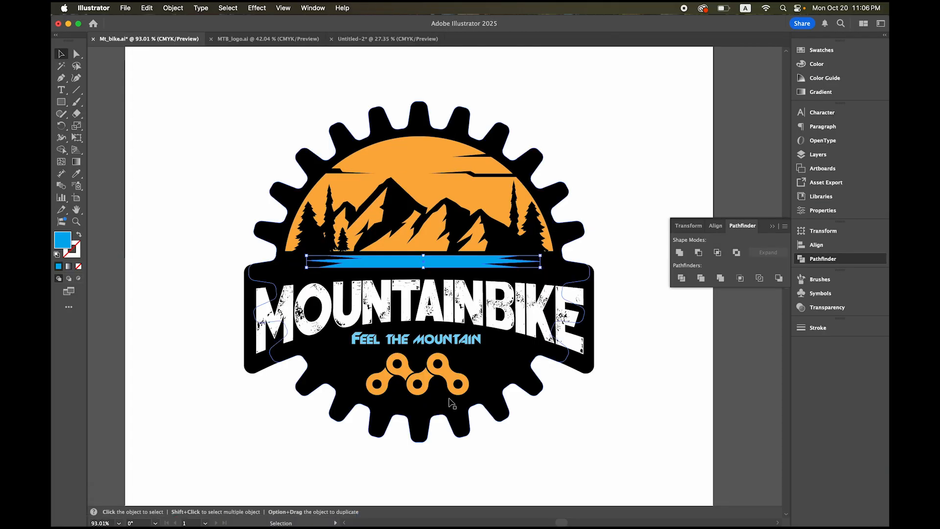
pyautogui.click(413, 343)
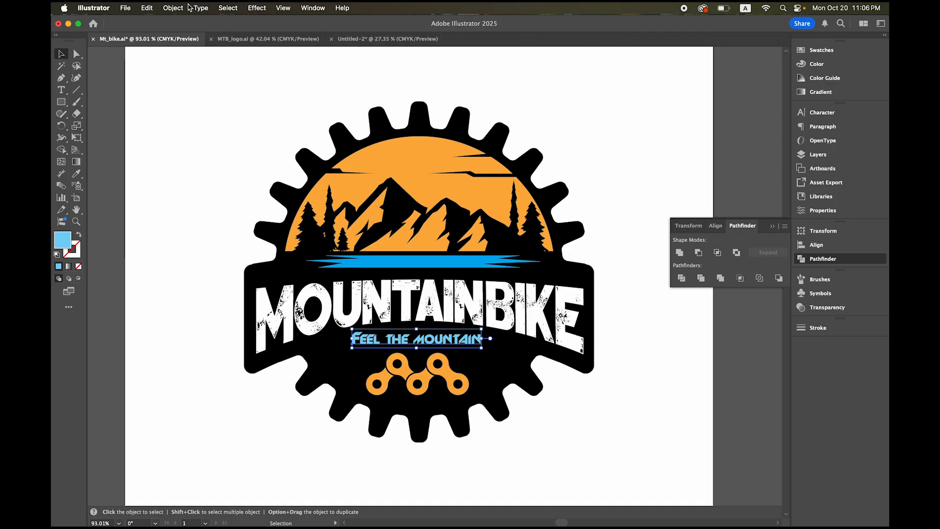
pyautogui.click(200, 8)
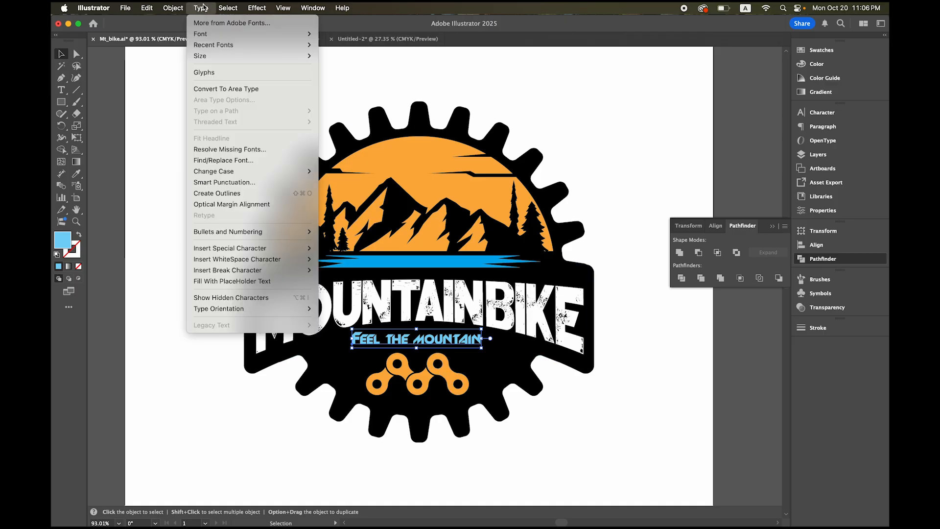
pyautogui.click(266, 193)
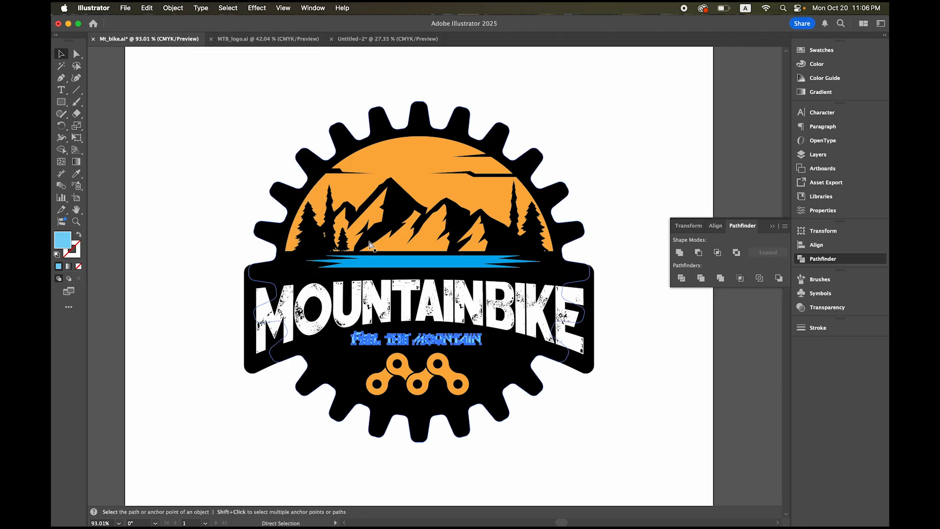
# Copy the outlined tagline, paste it as pixels in Photoshop, and place it at Y 714.50 px, centered under the MOUNTAINBIKE lettering.
pyautogui.moveTo(380, 517)
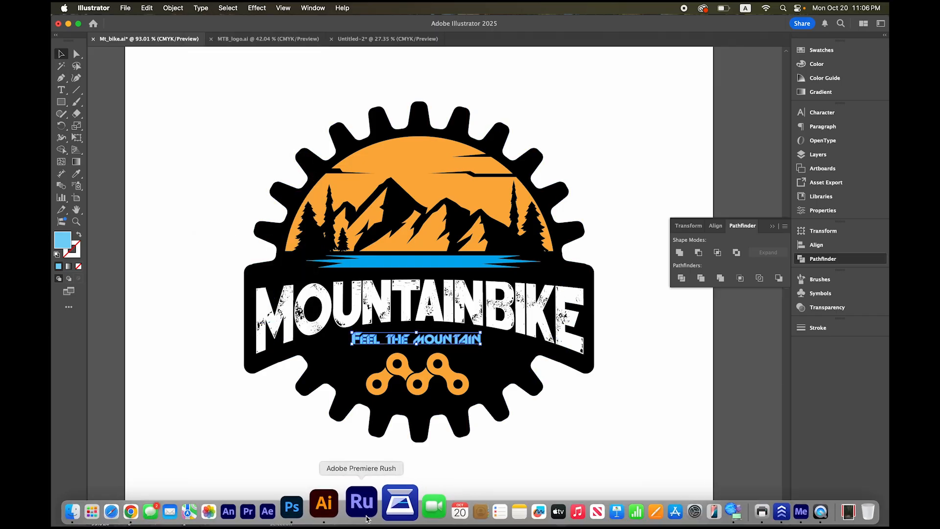
pyautogui.click(307, 510)
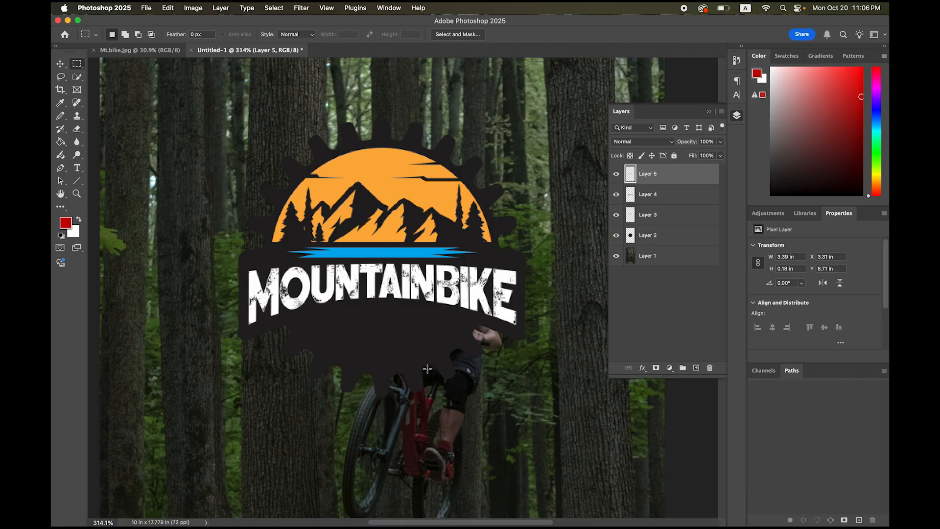
pyautogui.press('super+v')
pyautogui.click(531, 225)
pyautogui.moveTo(388, 293); pyautogui.dragTo(384, 319)
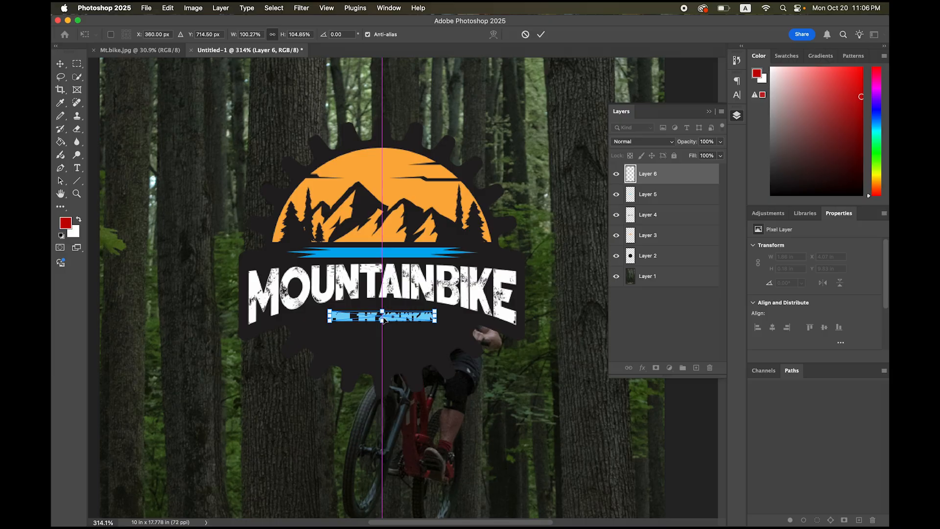
pyautogui.press('Return')
# Move the tagline slightly up to Y 9.79 in with the Move tool, closer to the MOUNTAINBIKE lettering.
pyautogui.hscroll(2, 384, 320)
pyautogui.press('v')
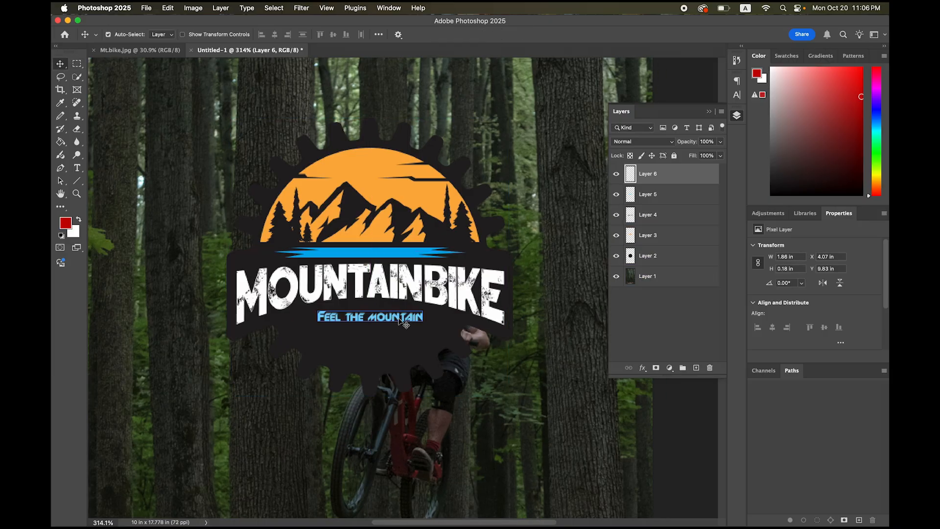
pyautogui.moveTo(405, 323); pyautogui.dragTo(404, 320)
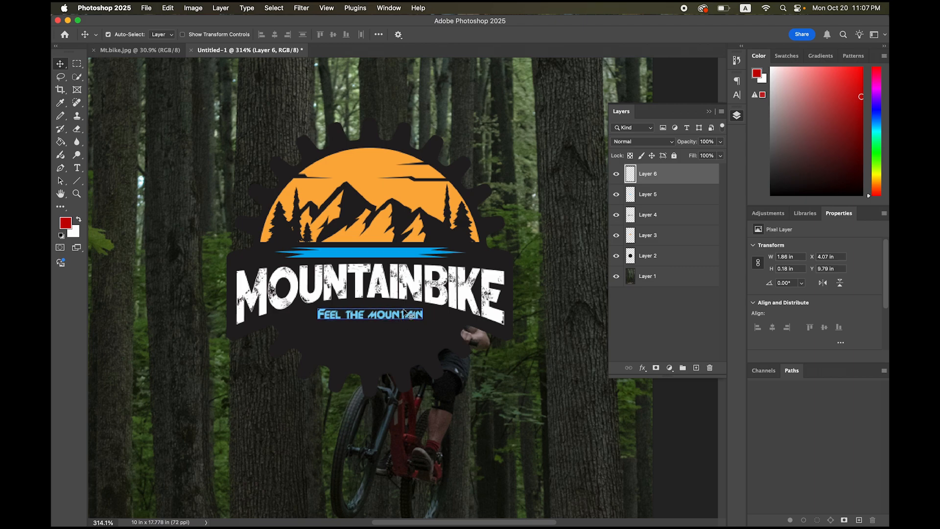
# Copy the orange bike chain from Illustrator, paste it as pixels in Photoshop, and place it at X 359.50, Y 746 px under the tagline.
pyautogui.moveTo(259, 509)
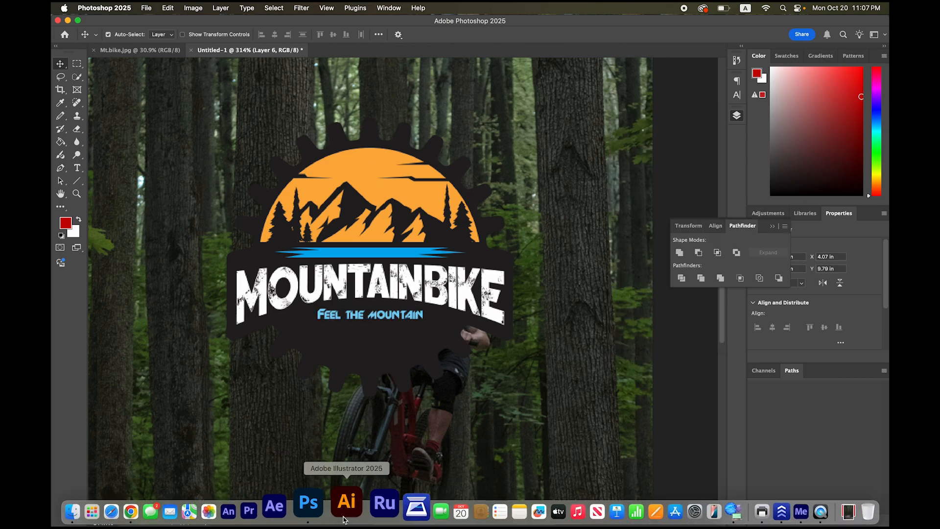
pyautogui.click(352, 507)
pyautogui.click(415, 382)
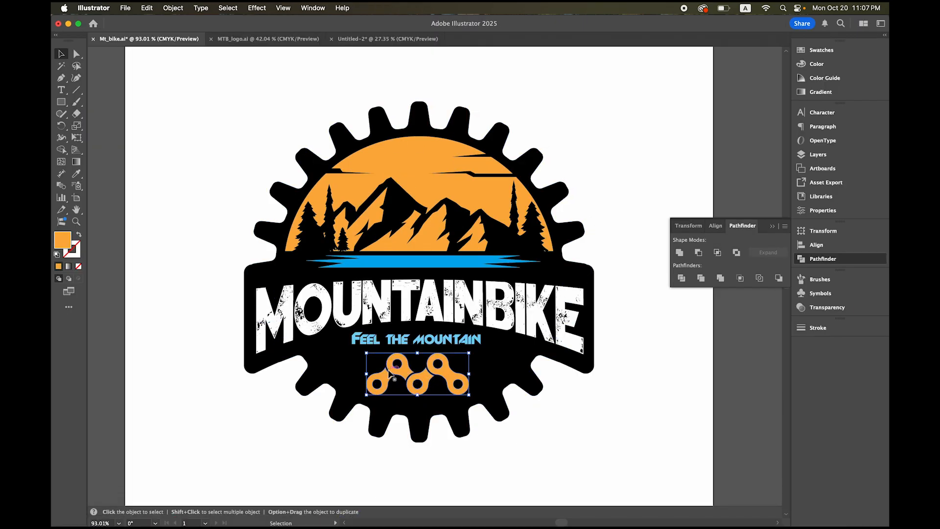
pyautogui.moveTo(437, 519)
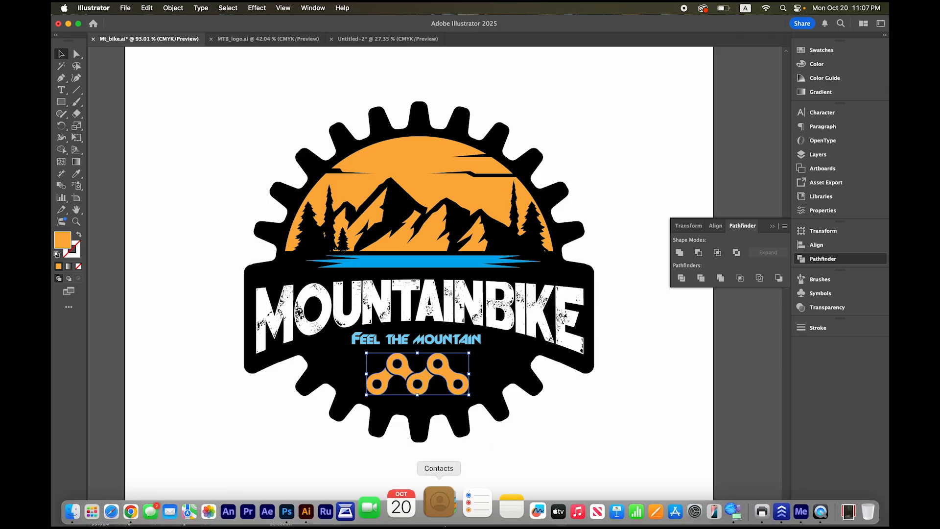
pyautogui.click(313, 504)
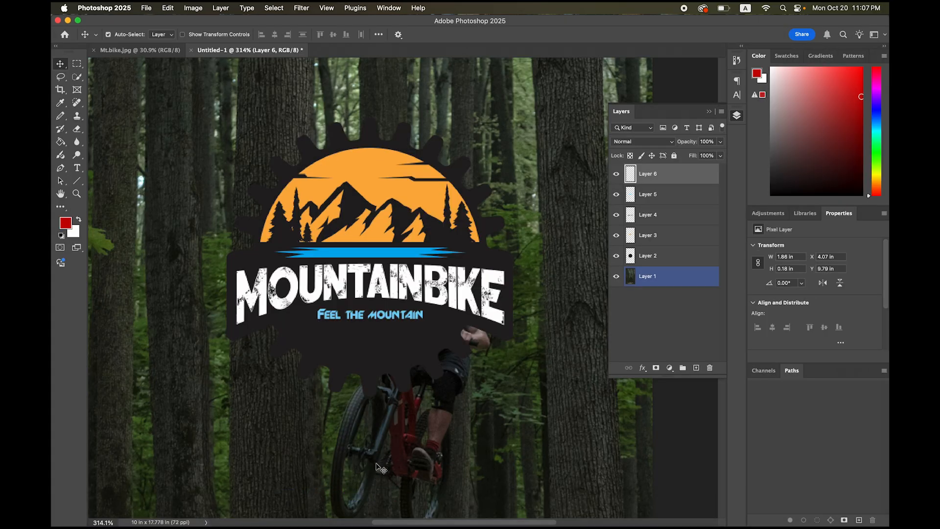
pyautogui.press('super+v')
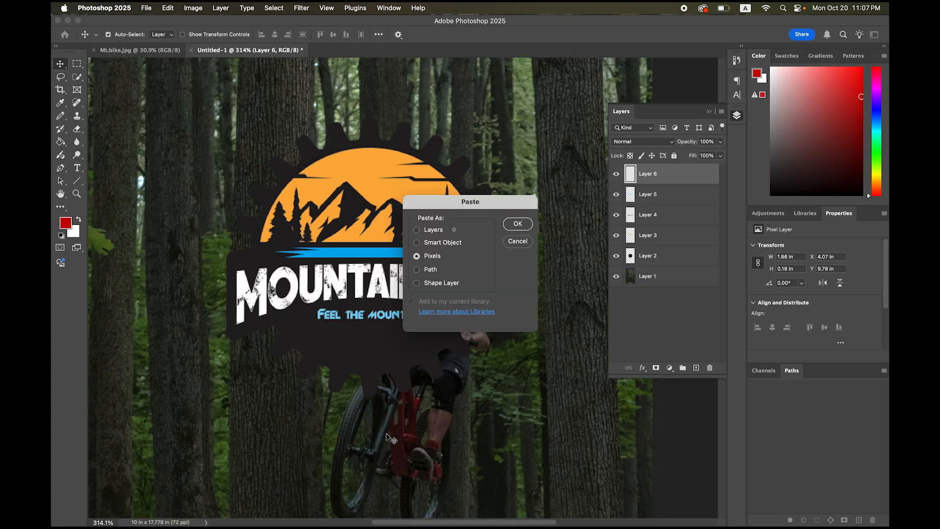
pyautogui.click(518, 224)
pyautogui.moveTo(376, 297); pyautogui.dragTo(372, 352)
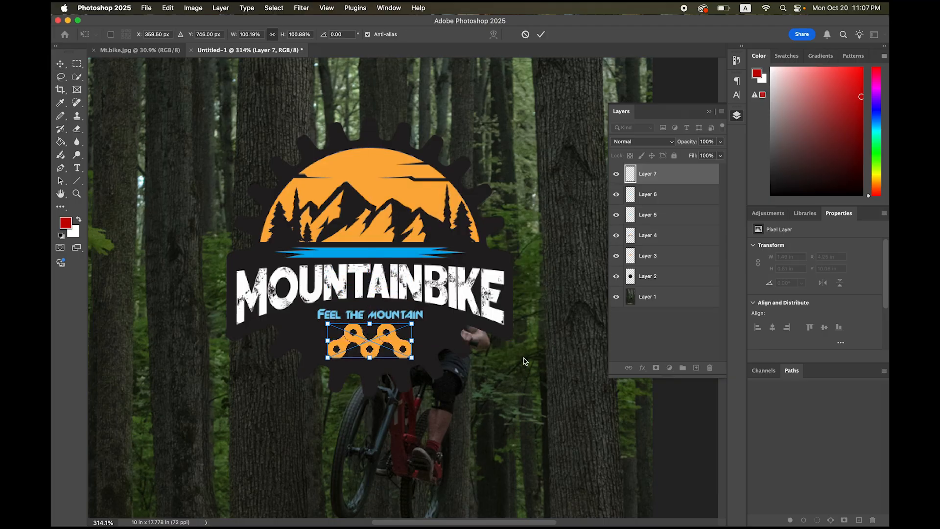
pyautogui.press('Return')
# Select the tagline layer and nudge it slightly upward, away from the chain.
pyautogui.click(409, 320)
pyautogui.click(456, 338)
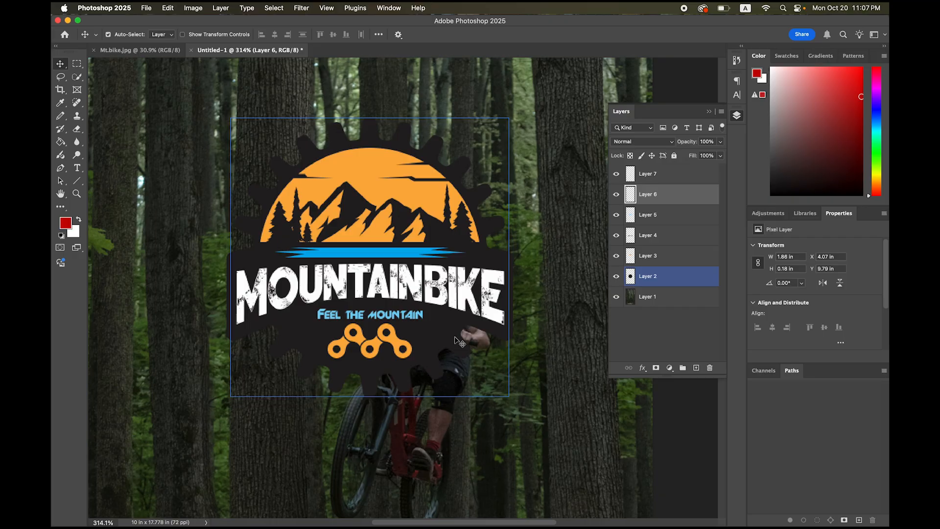
pyautogui.press('Up')
pyautogui.press('Up')
pyautogui.click(509, 368)
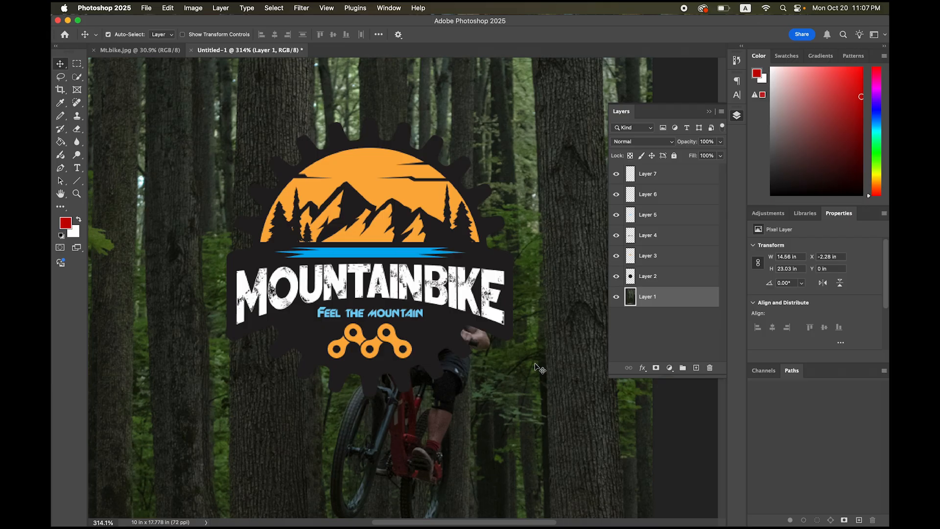
# Add a white Outer Glow with 67% opacity and 24 px size to the gear on Layer 2.
pyautogui.click(379, 254)
pyautogui.click(676, 278)
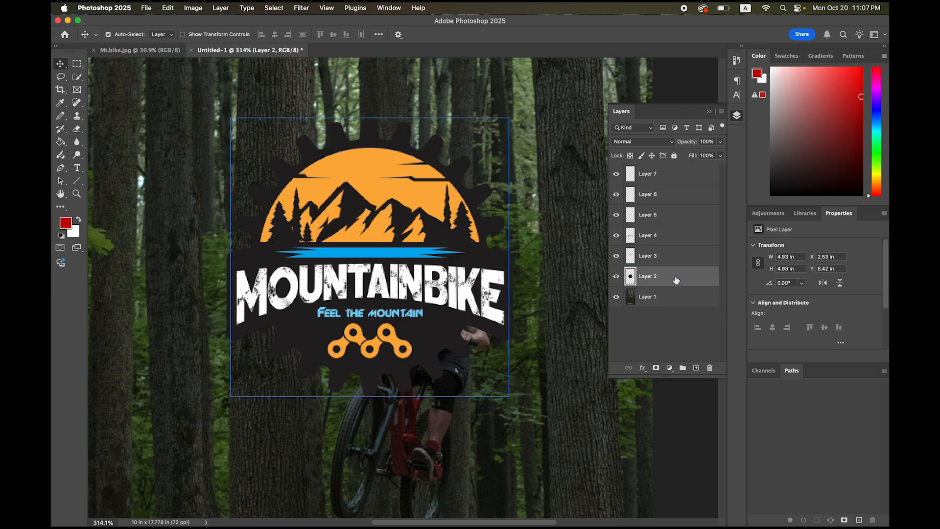
pyautogui.doubleClick(689, 278)
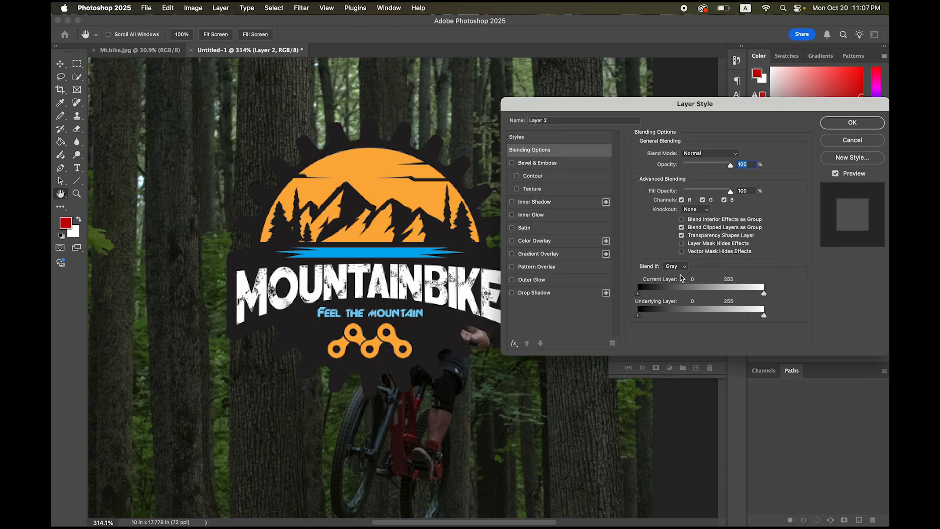
pyautogui.click(544, 280)
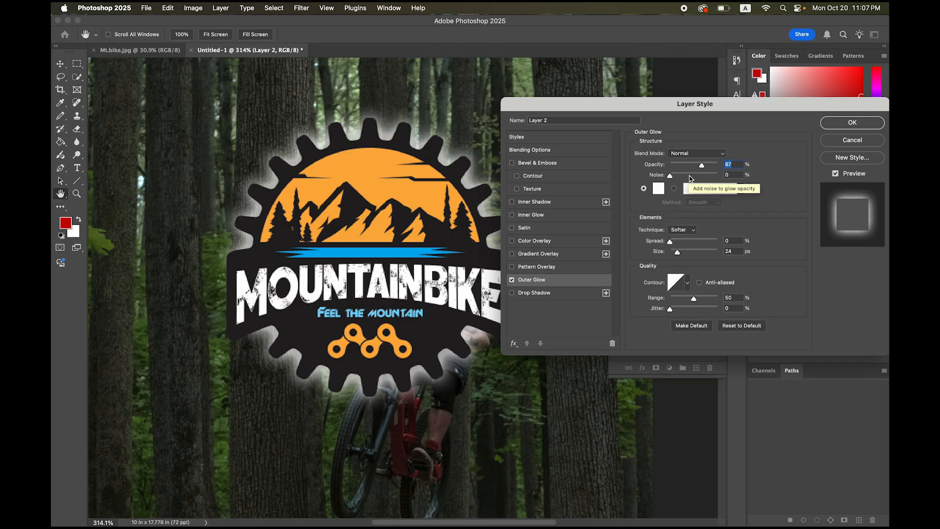
pyautogui.click(836, 127)
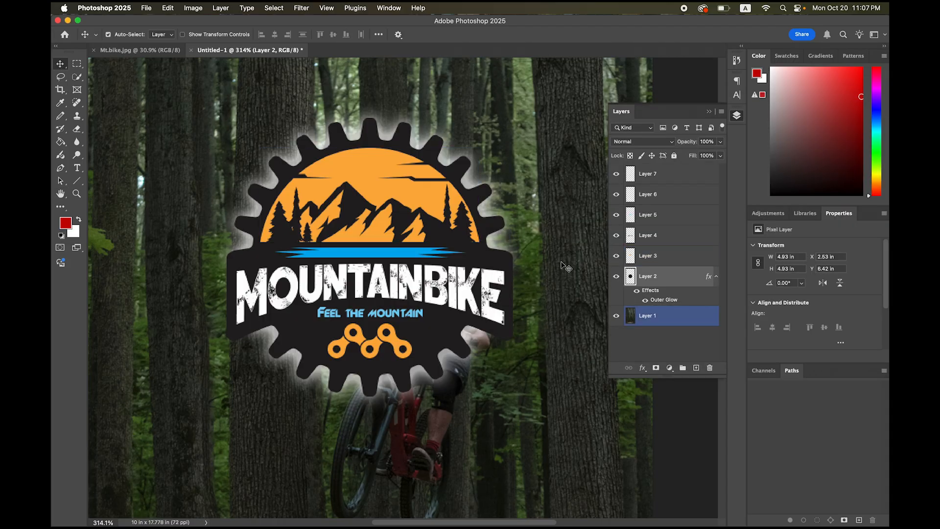
# Select Layer 2 through Layer 7 and move the whole badge up to Y 2.18 in, above the rider.
pyautogui.press('super+space')
pyautogui.moveTo(456, 253); pyautogui.dragTo(379, 251)
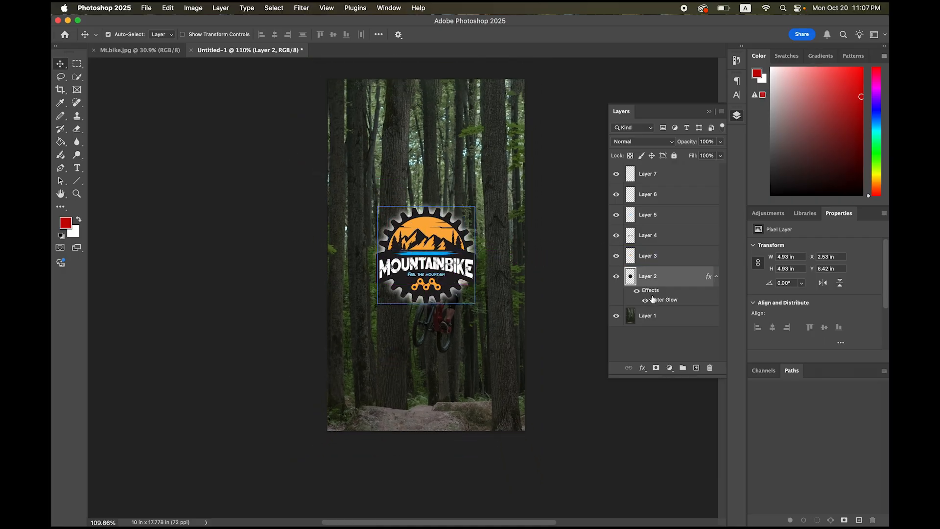
pyautogui.keyDown('shift'); pyautogui.click(673, 174); pyautogui.keyUp('shift')
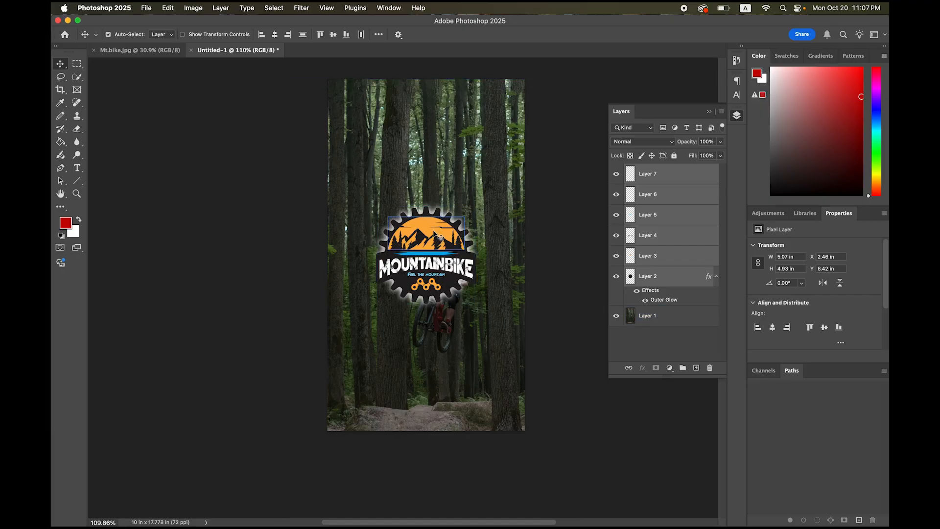
pyautogui.moveTo(435, 233); pyautogui.dragTo(433, 151)
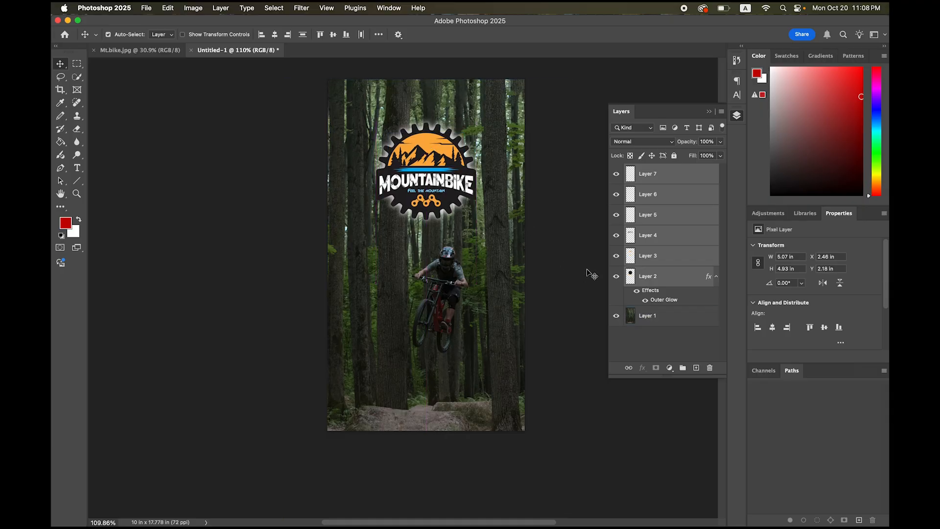
# Deselect the badge layers, collapse Layer 2's effects list, and select the bike photo on Layer 1.
pyautogui.click(559, 300)
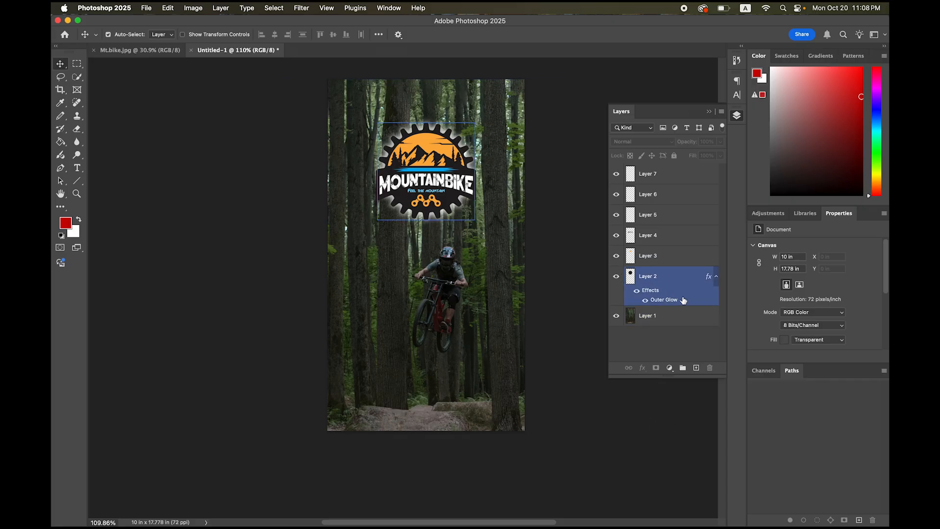
pyautogui.click(716, 278)
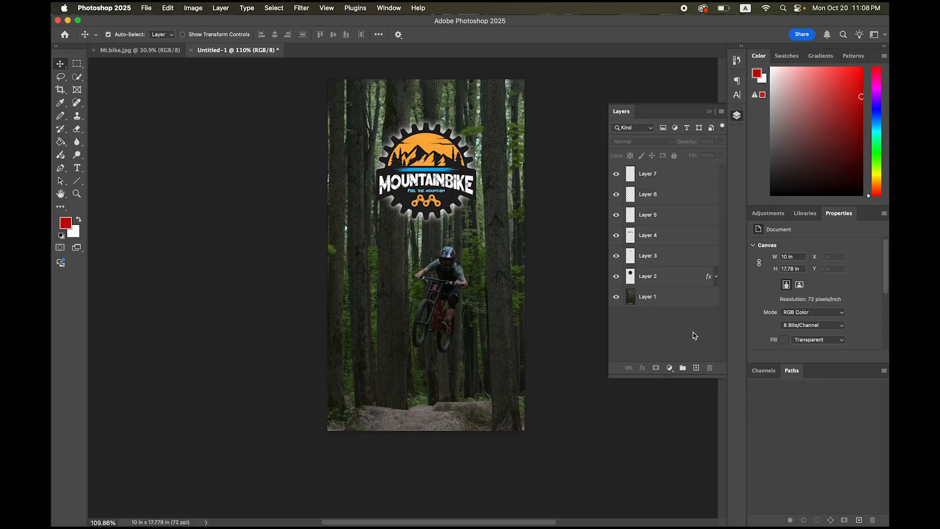
pyautogui.click(678, 299)
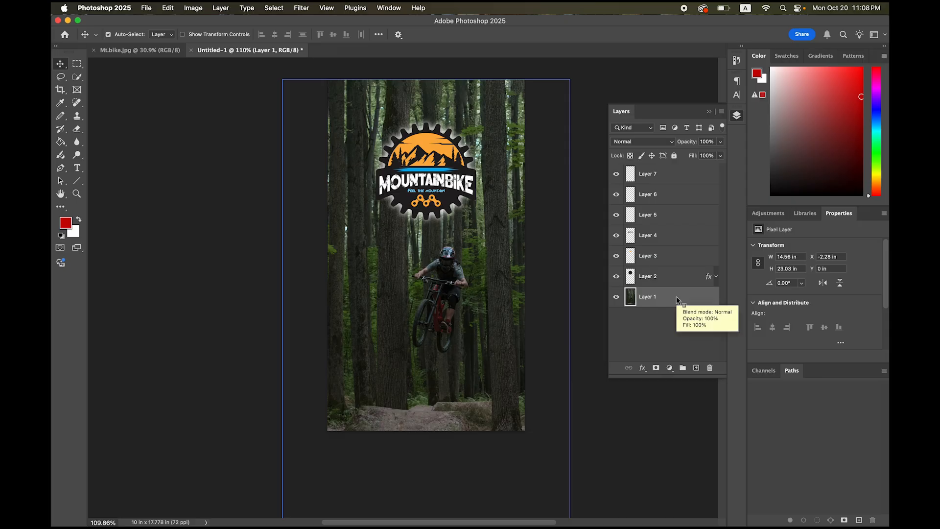
# Convert the bike photo on Layer 1 and the gear on Layer 2 into separate smart objects.
pyautogui.rightClick(676, 300)
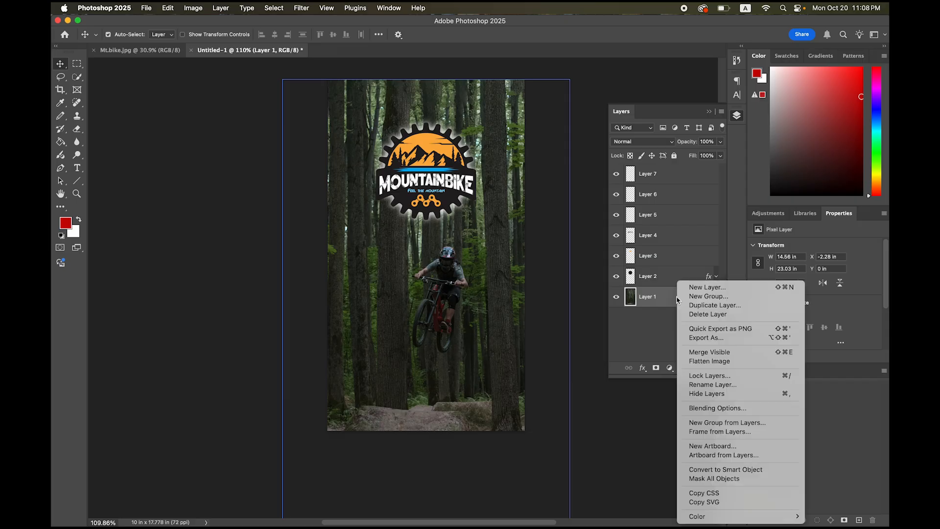
pyautogui.click(746, 470)
pyautogui.click(681, 275)
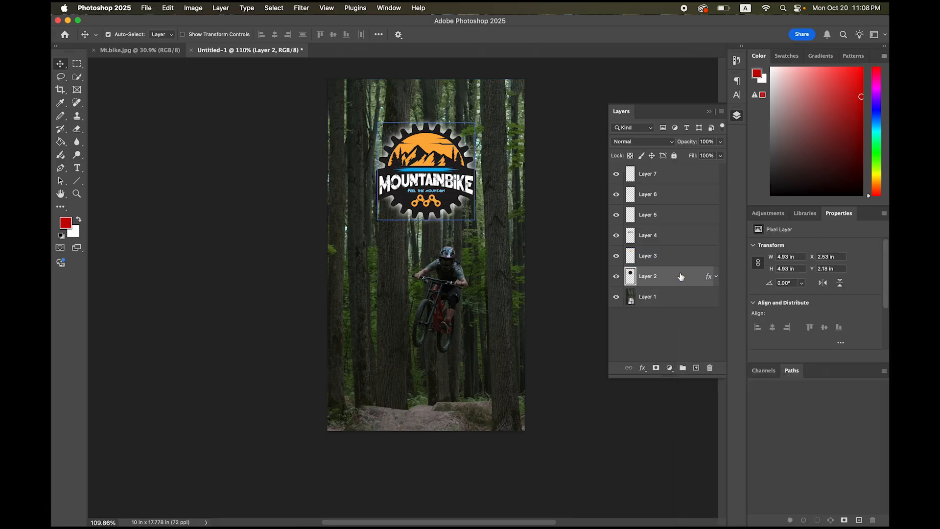
pyautogui.rightClick(681, 276)
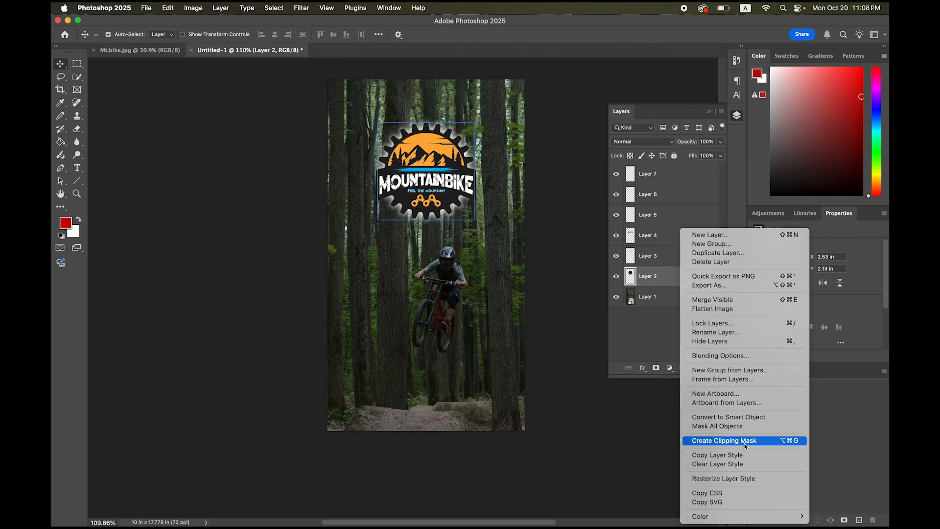
pyautogui.click(744, 418)
# Convert Layer 3 and Layer 4 into separate smart objects.
pyautogui.click(681, 256)
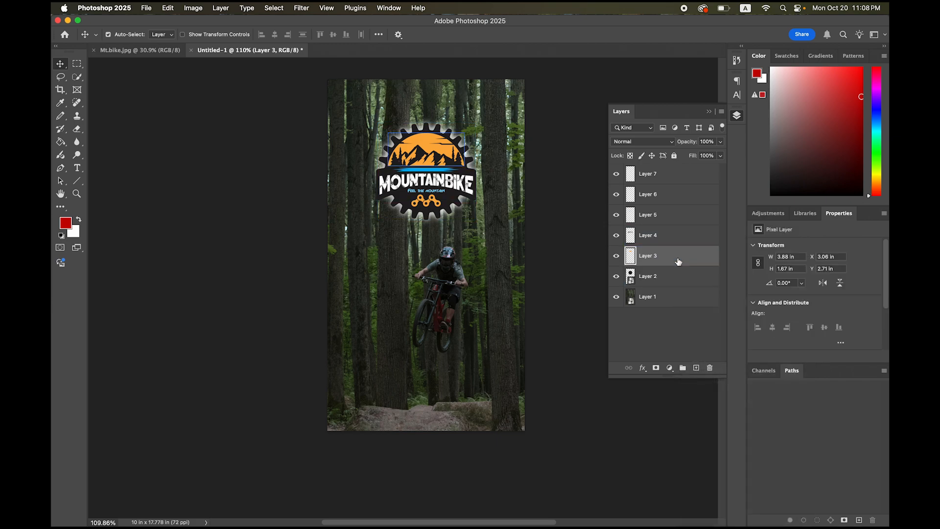
pyautogui.rightClick(681, 258)
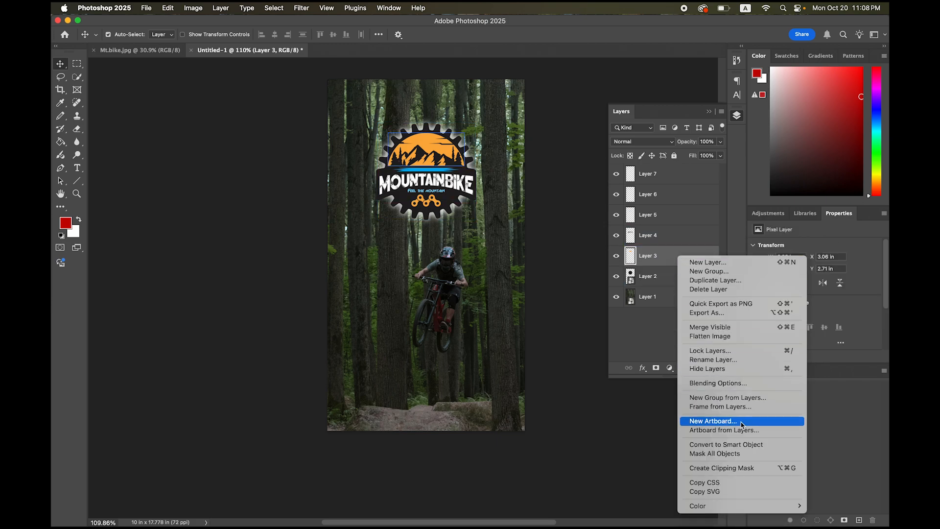
pyautogui.click(726, 444)
pyautogui.click(677, 237)
pyautogui.rightClick(681, 236)
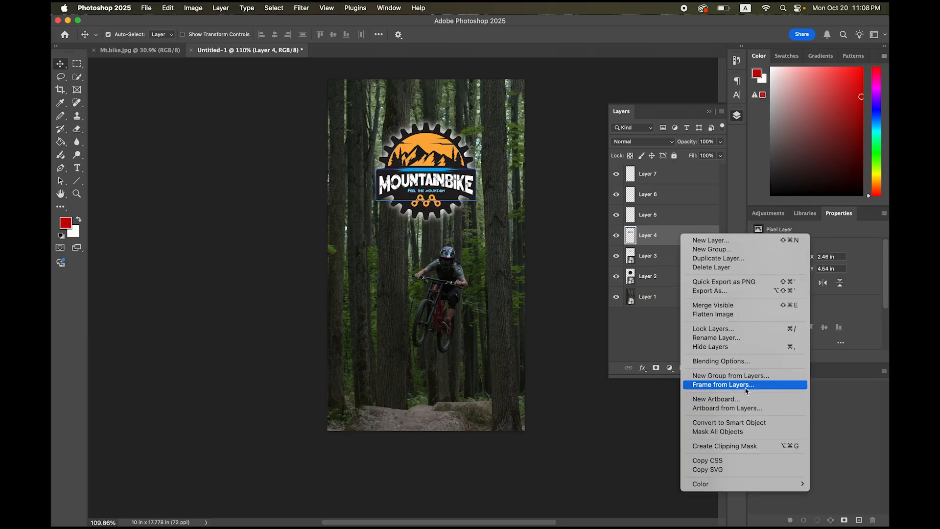
pyautogui.click(757, 423)
# Convert Layer 5 and Layer 6 into separate smart objects.
pyautogui.click(676, 215)
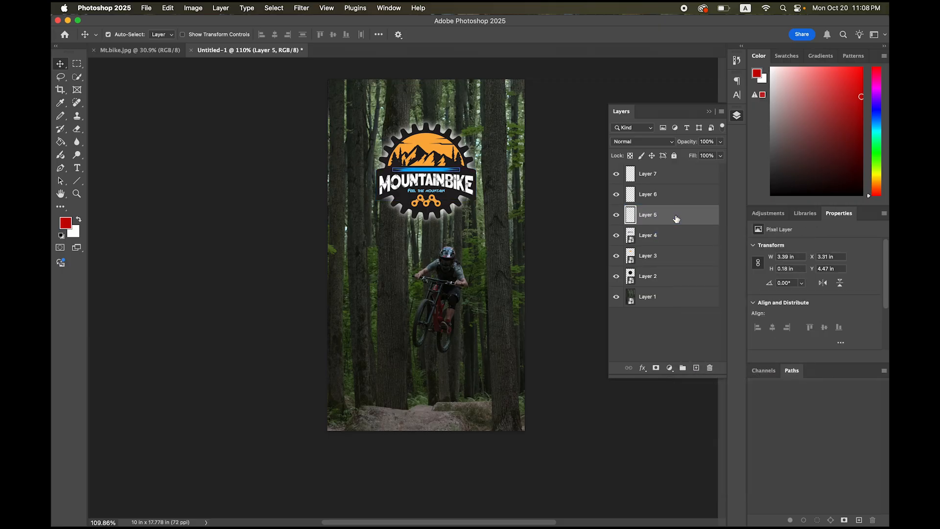
pyautogui.rightClick(676, 215)
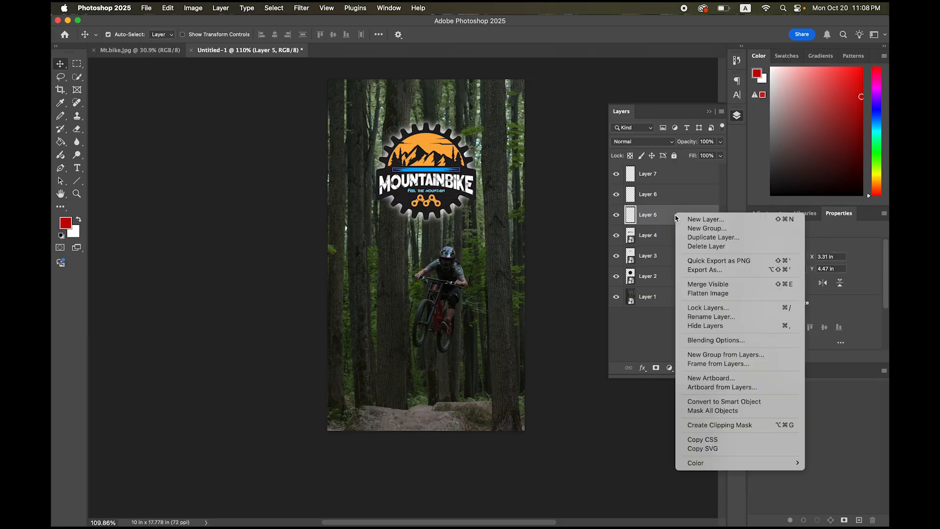
pyautogui.click(742, 402)
pyautogui.click(686, 196)
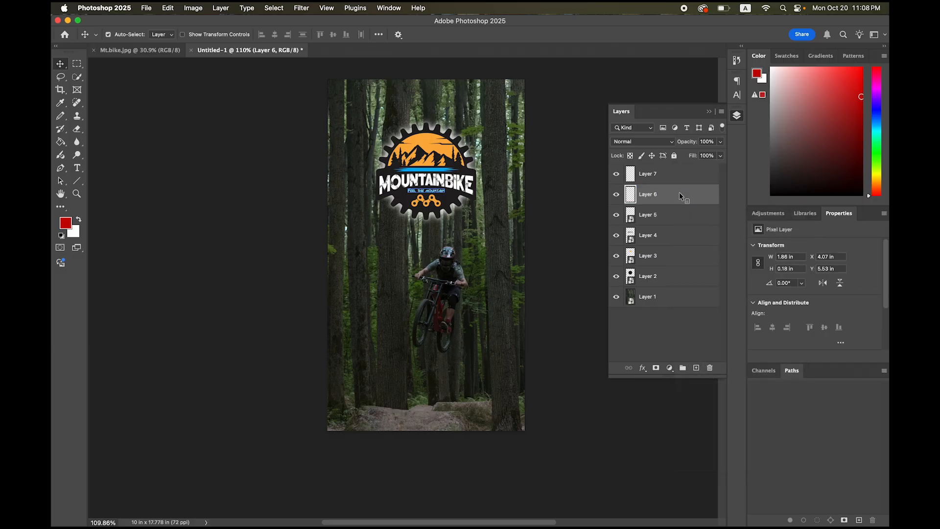
pyautogui.rightClick(680, 195)
pyautogui.click(752, 379)
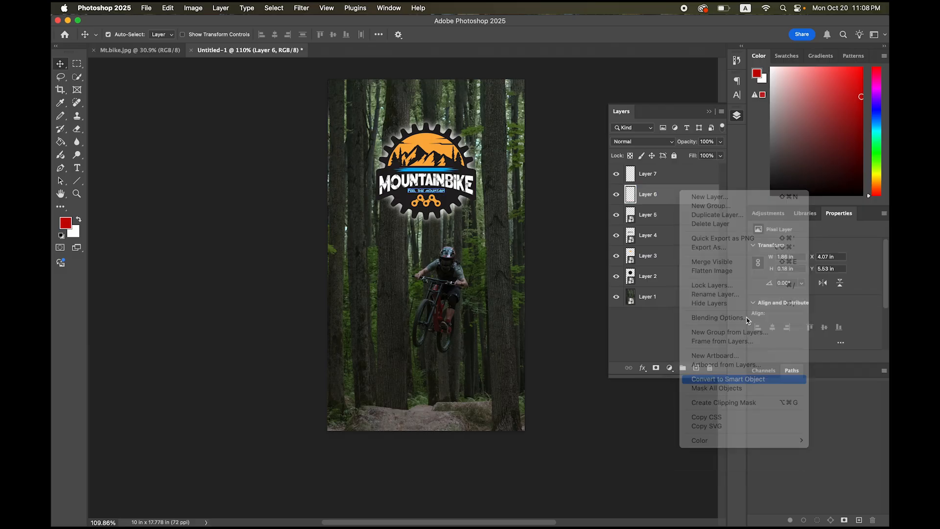
# Convert the chain on Layer 7 into a smart object, and deselect all layers.
pyautogui.click(671, 173)
pyautogui.rightClick(671, 173)
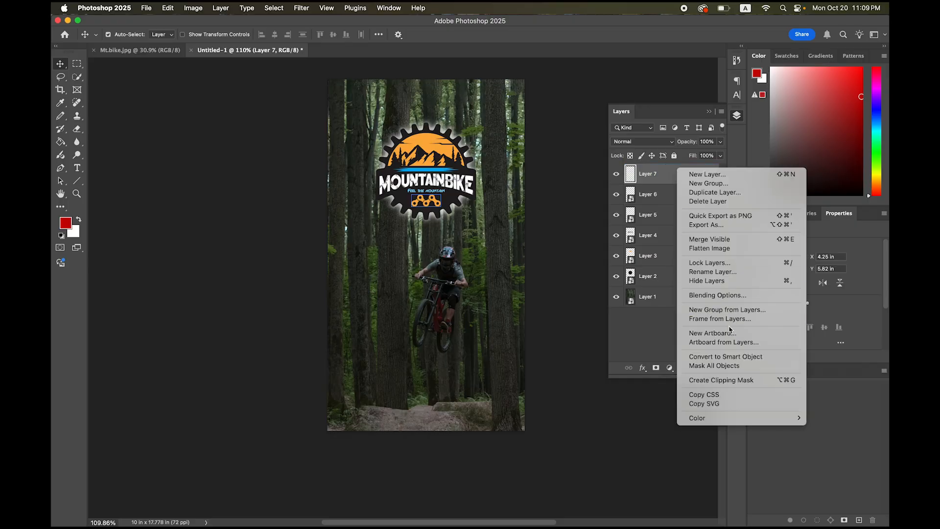
pyautogui.click(748, 357)
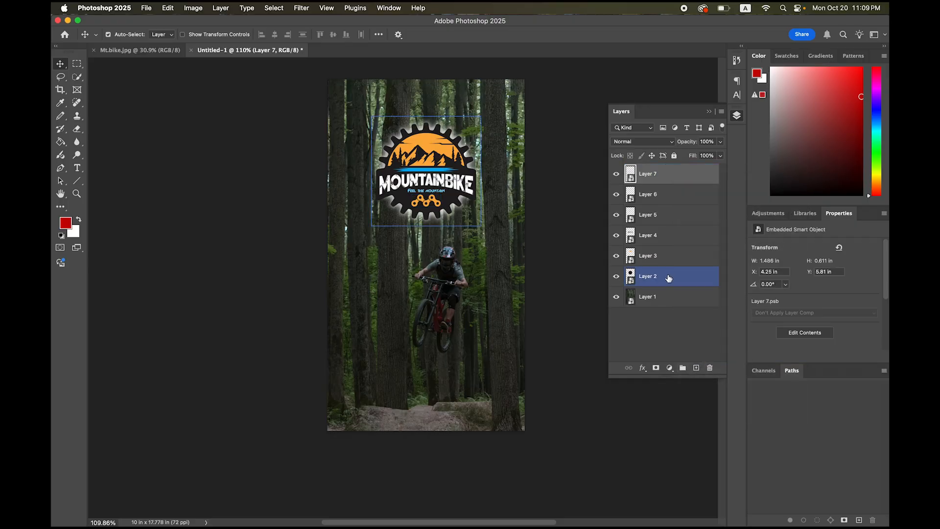
pyautogui.click(669, 346)
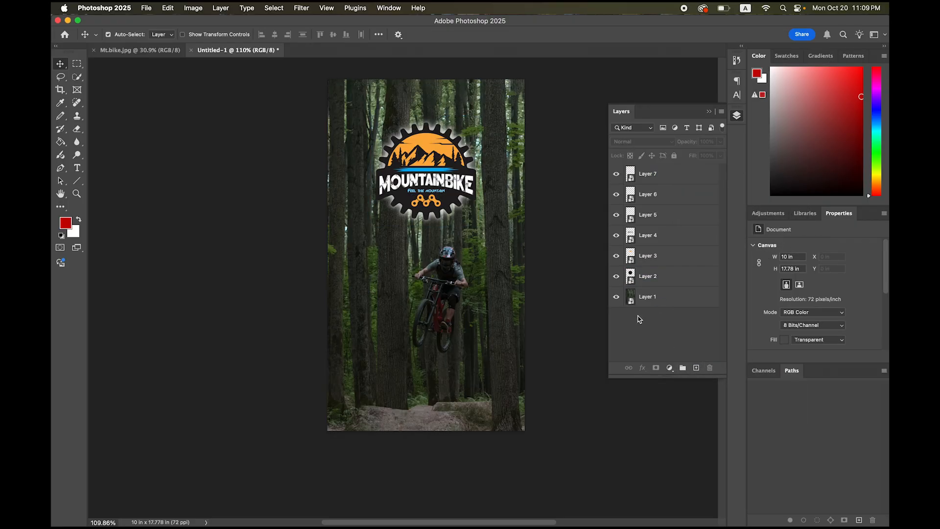
# Toggle Layer 1's visibility off and on to check its content, and rename the layer BG.
pyautogui.click(631, 299)
pyautogui.click(616, 297)
pyautogui.click(616, 297)
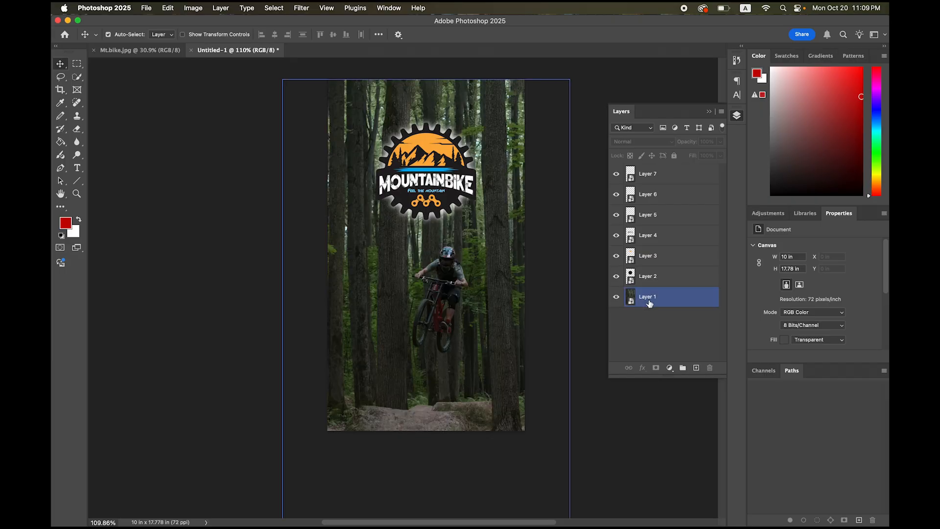
pyautogui.doubleClick(647, 297)
pyautogui.write('BG')
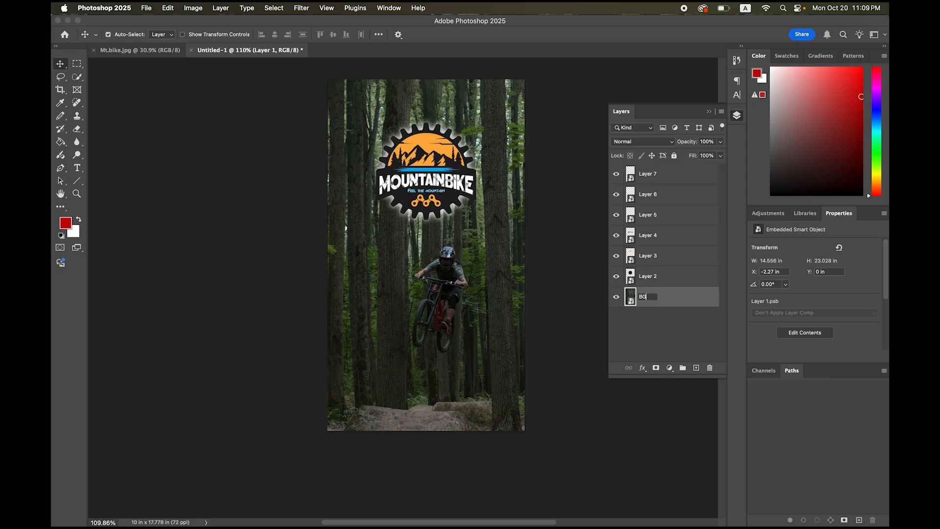
pyautogui.press('Return')
# Toggle Layer 2's visibility off and on to check its content, and rename the layer Gear.
pyautogui.click(637, 277)
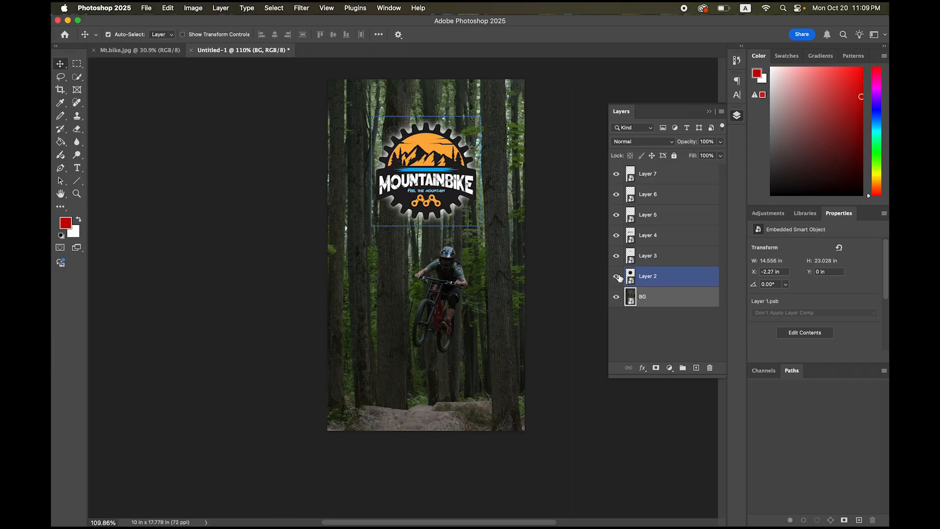
pyautogui.click(616, 277)
pyautogui.click(617, 277)
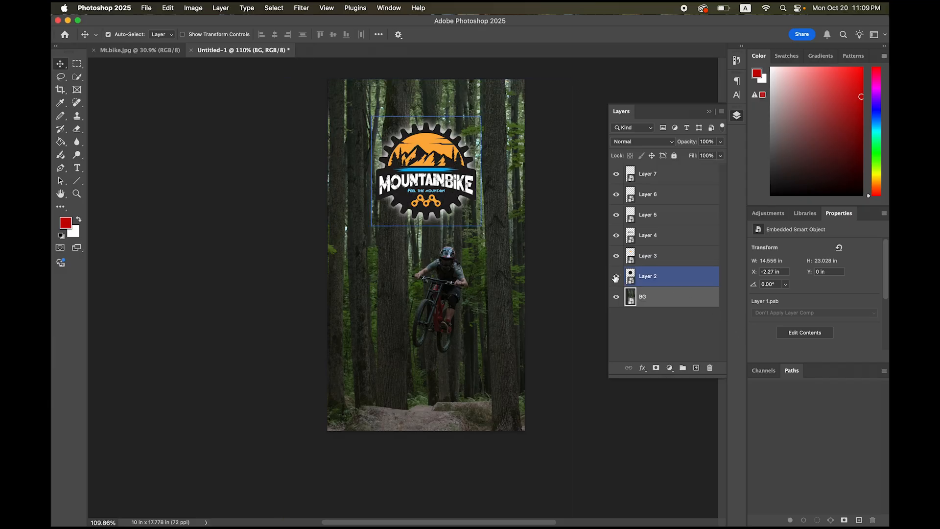
pyautogui.doubleClick(646, 276)
pyautogui.write('Ge')
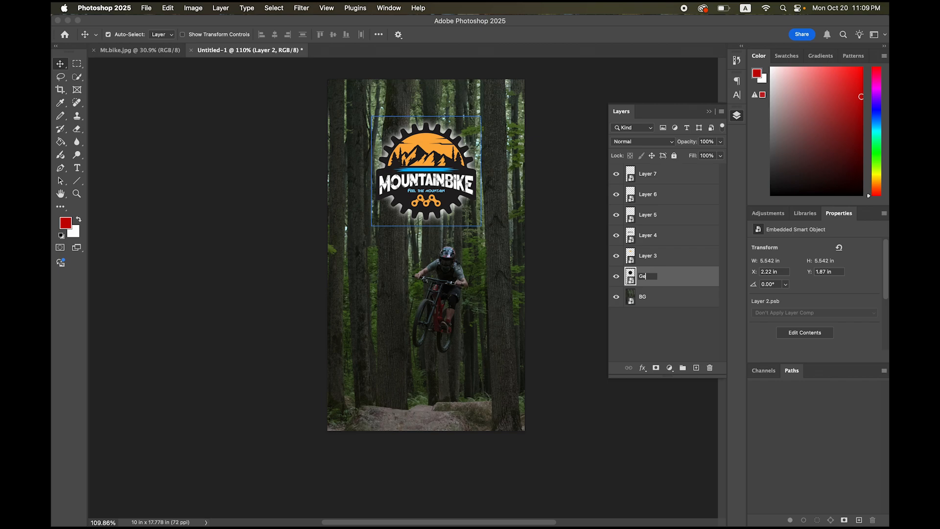
pyautogui.write('ar')
pyautogui.click(674, 350)
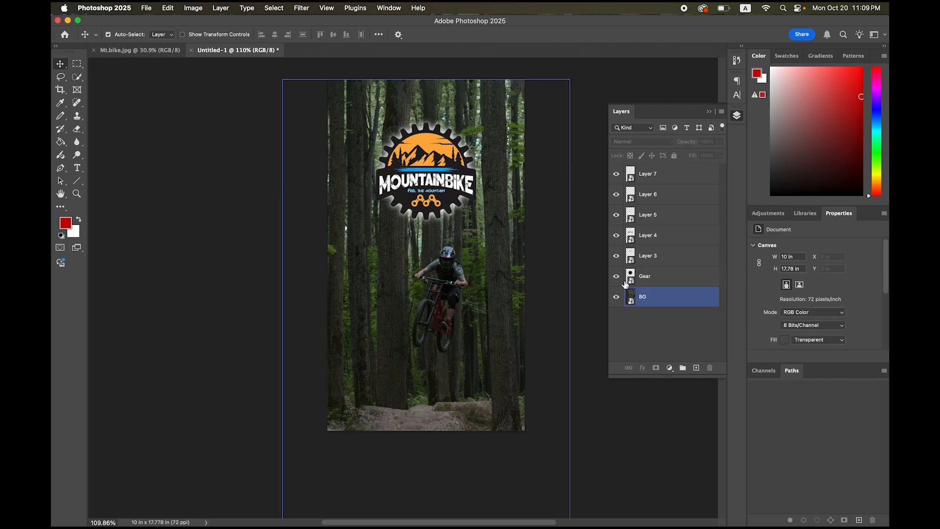
# Toggle Layer 3's visibility off and on to check its content, and rename the layer Mountains.
pyautogui.click(617, 257)
pyautogui.click(617, 257)
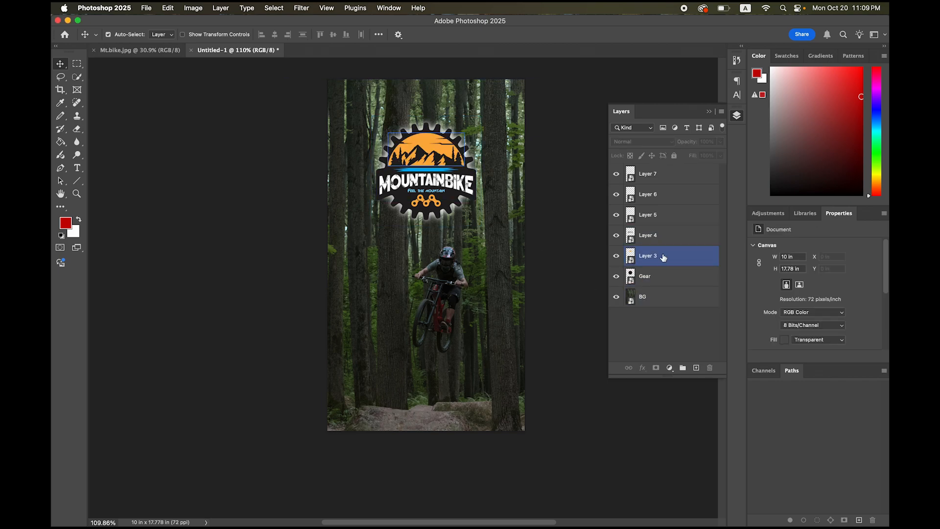
pyautogui.doubleClick(664, 258)
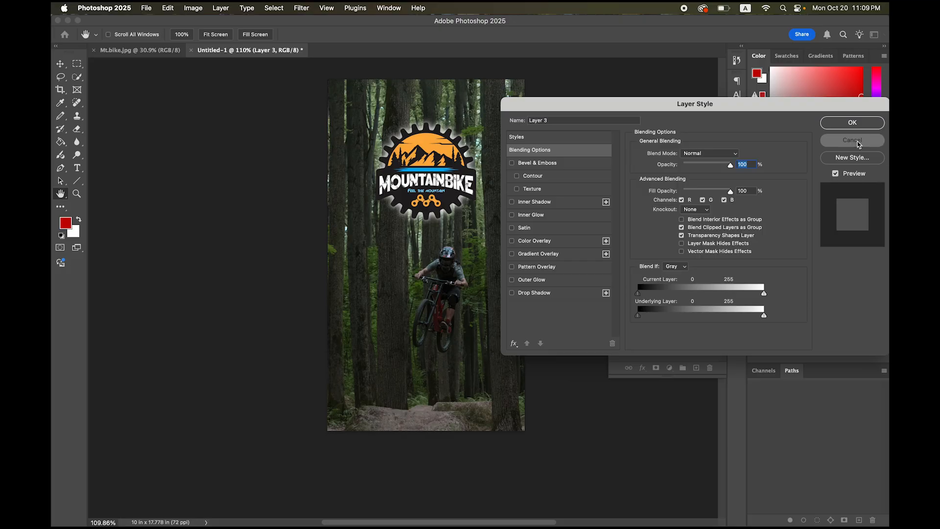
pyautogui.click(859, 140)
pyautogui.doubleClick(645, 256)
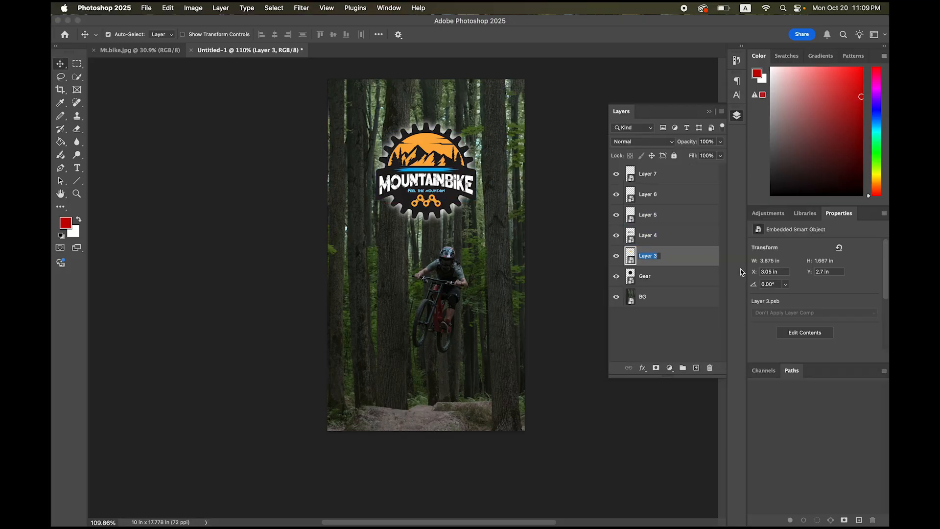
pyautogui.write('Mountains')
pyautogui.click(669, 323)
# Toggle Layer 4's visibility off and on to check its content, and rename the layer MT.BIKE.
pyautogui.click(649, 235)
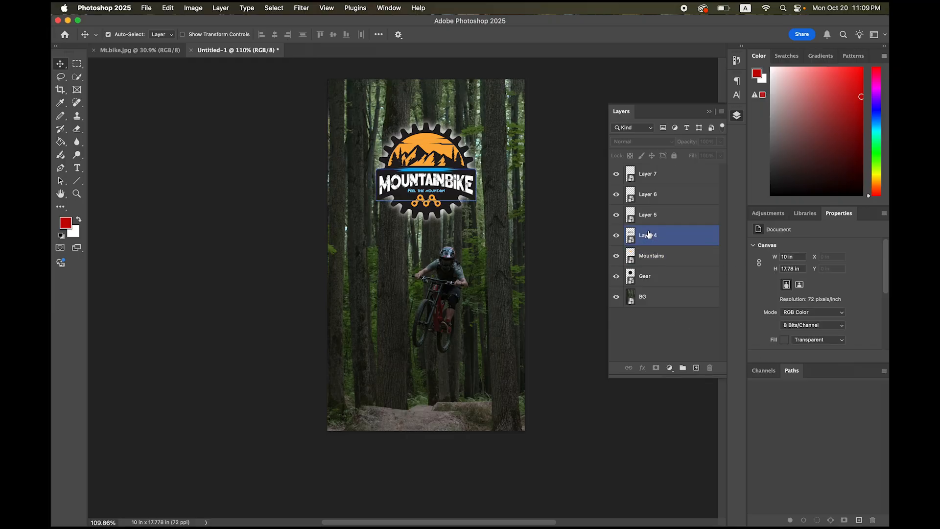
pyautogui.click(616, 236)
pyautogui.click(617, 237)
pyautogui.doubleClick(648, 235)
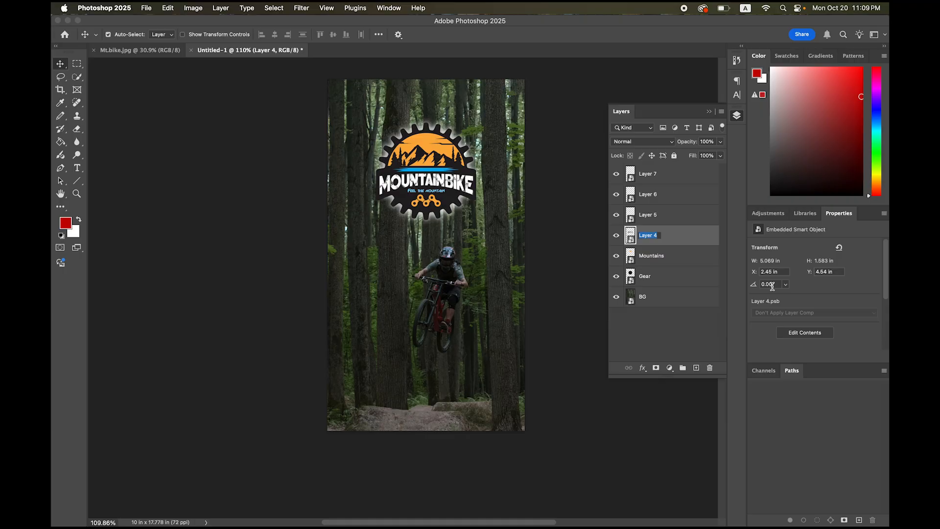
pyautogui.write('MT.BIKE')
pyautogui.press('Return')
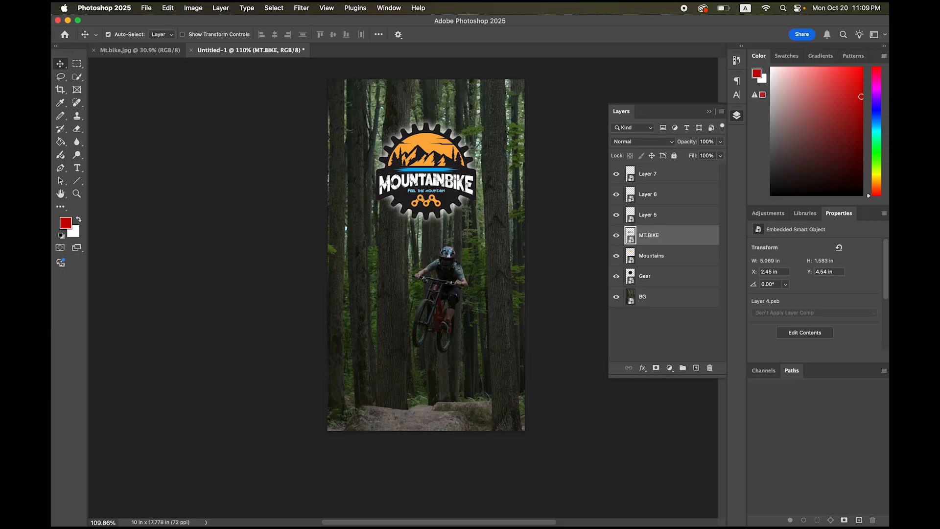
# Rename Layer 5 as Lake and the tagline on Layer 6 as Slogan.
pyautogui.click(667, 216)
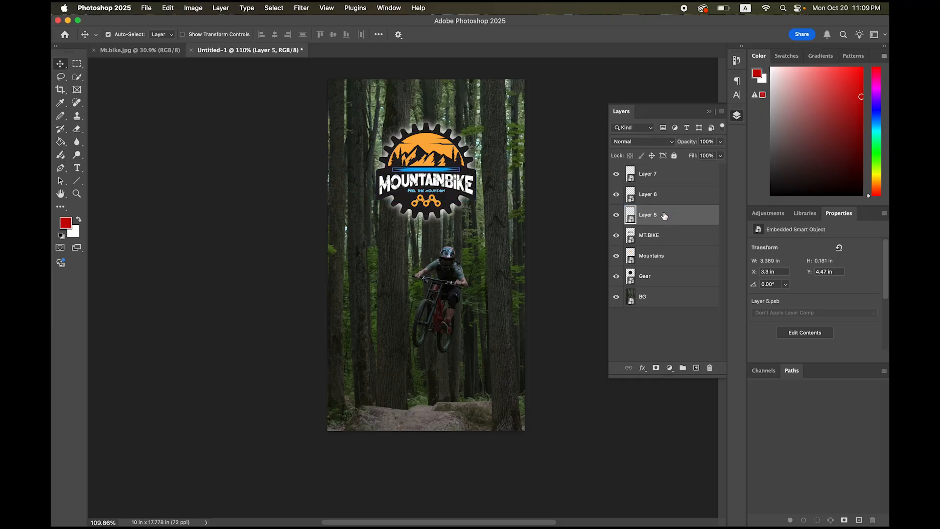
pyautogui.doubleClick(654, 216)
pyautogui.write('Lake')
pyautogui.press('Return')
pyautogui.click(650, 195)
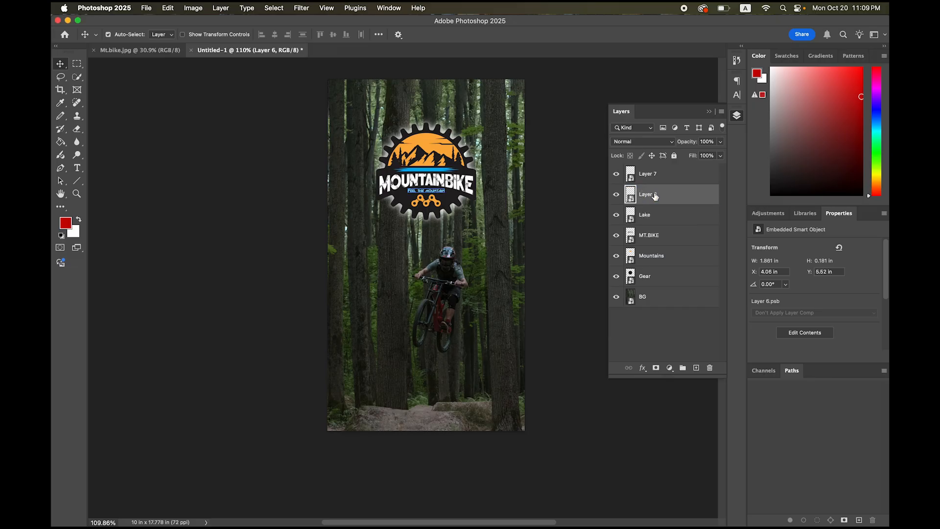
pyautogui.doubleClick(654, 196)
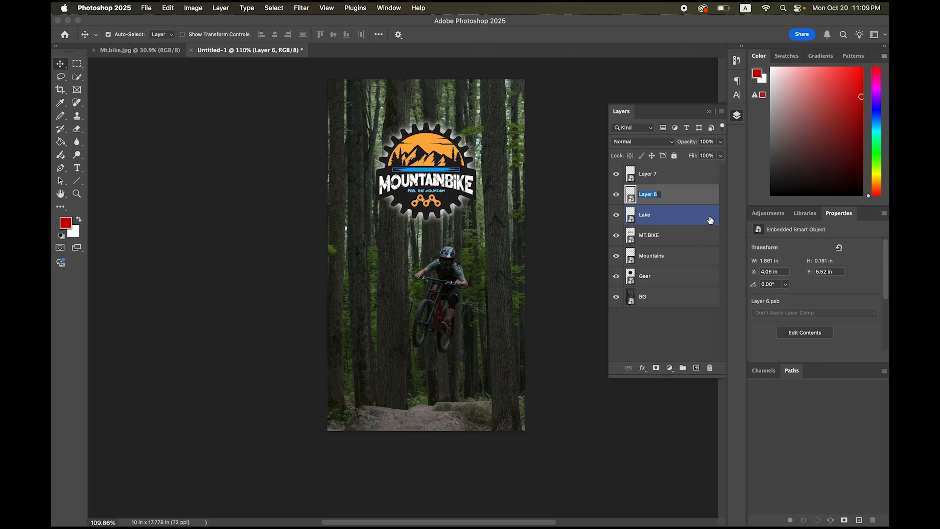
pyautogui.write('Slogan')
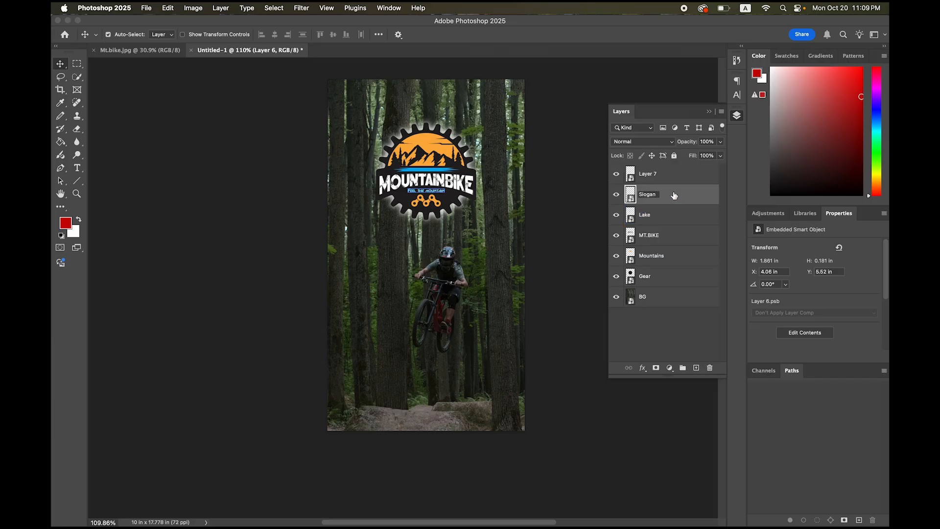
# Rename Layer 7 as Chain, and deselect all layers.
pyautogui.click(640, 175)
pyautogui.doubleClick(642, 174)
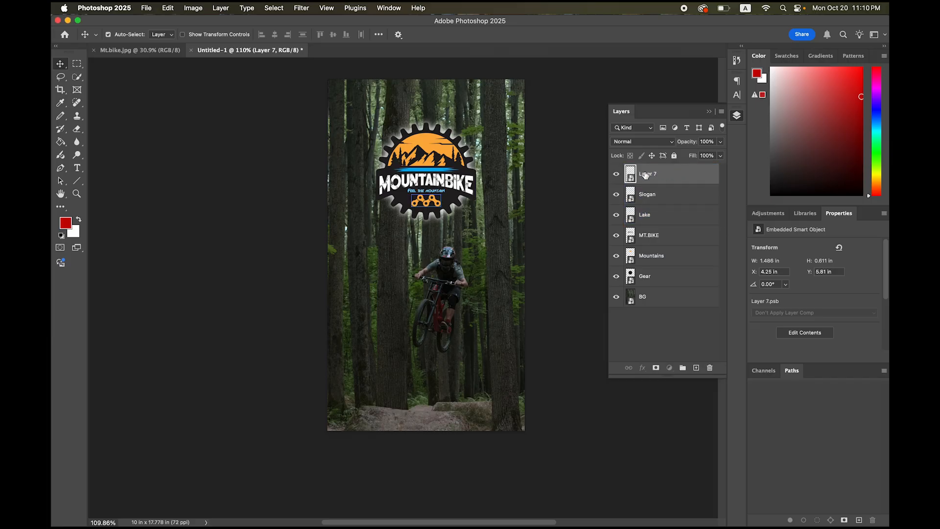
pyautogui.write('C')
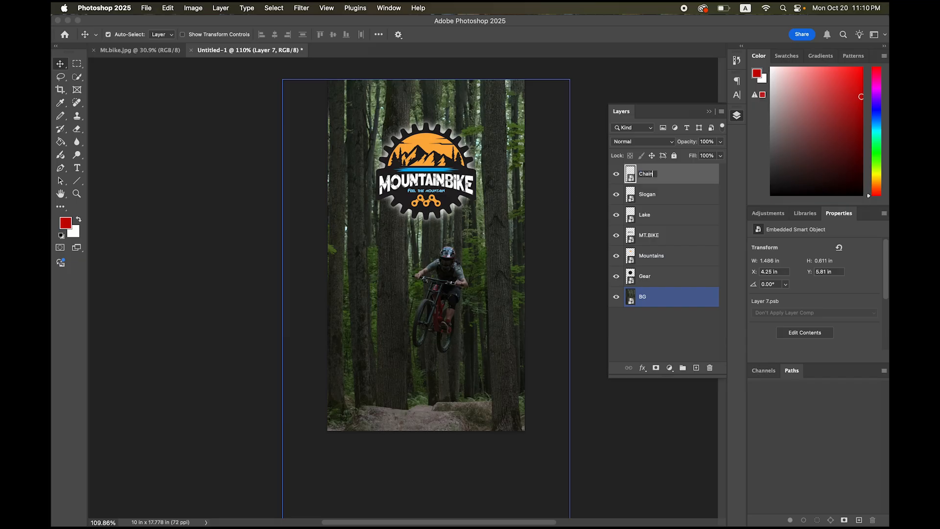
pyautogui.write('hain')
pyautogui.click(658, 348)
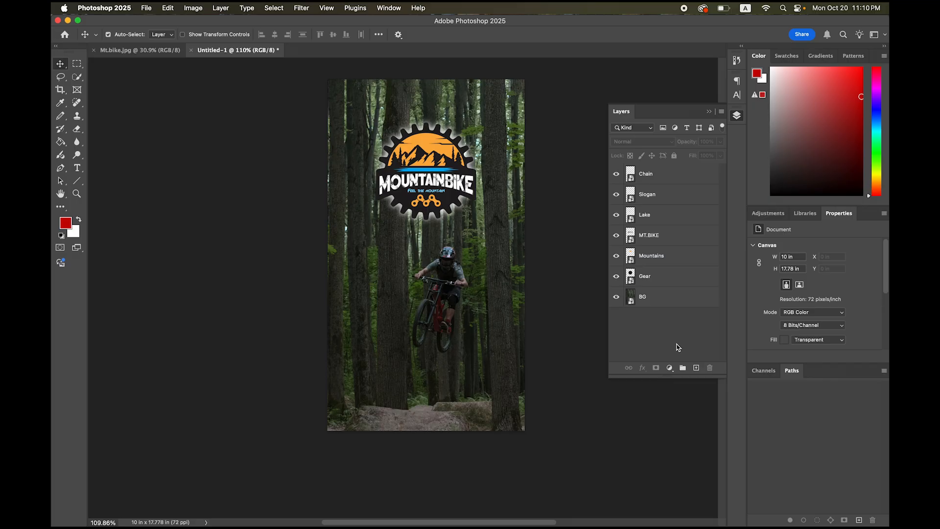
# Show the Timeline and create a video timeline from the document's layers.
pyautogui.click(394, 8)
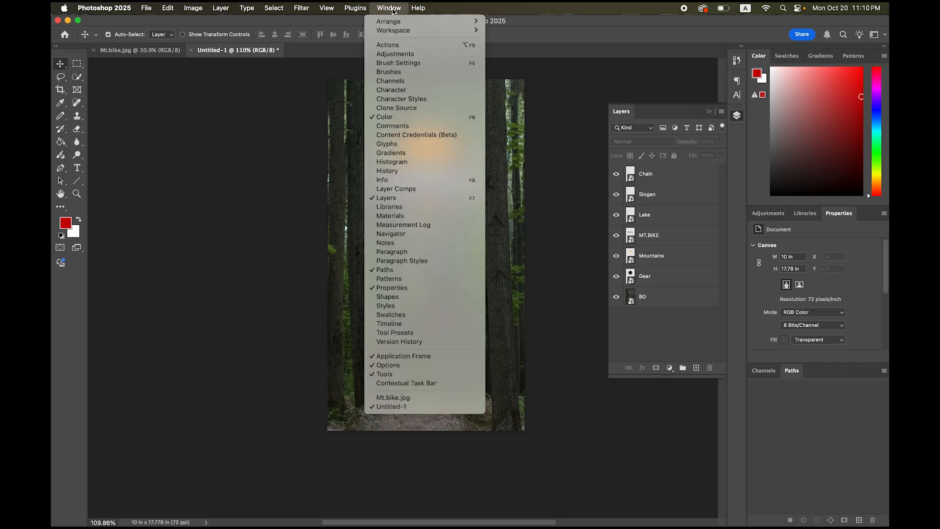
pyautogui.click(440, 324)
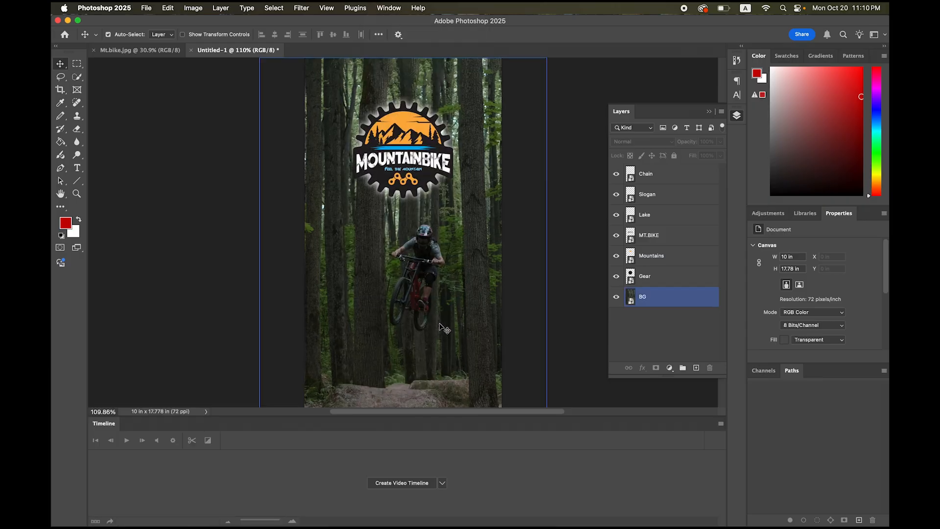
pyautogui.click(442, 485)
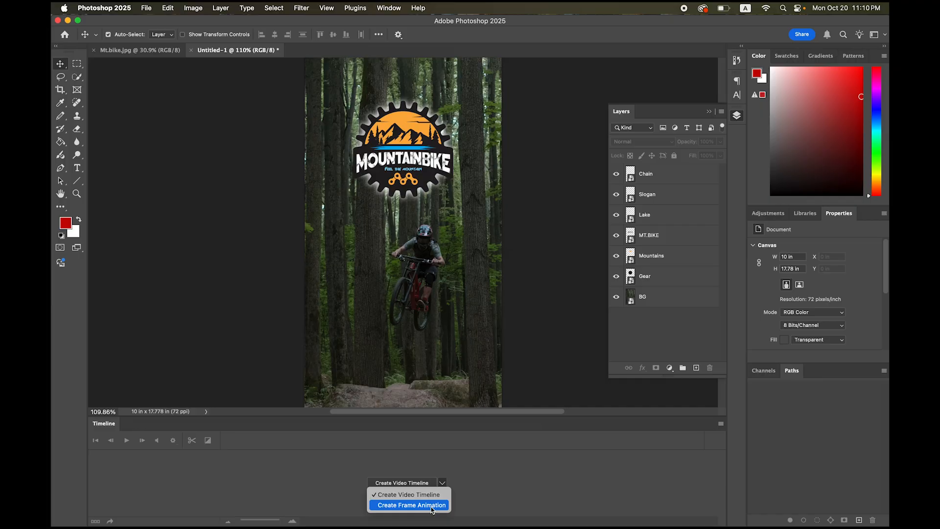
pyautogui.click(434, 498)
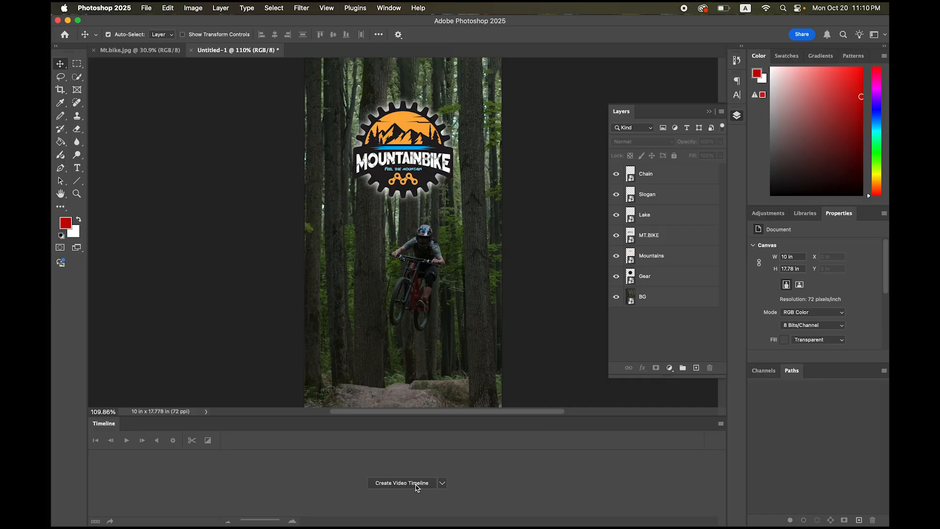
pyautogui.click(417, 487)
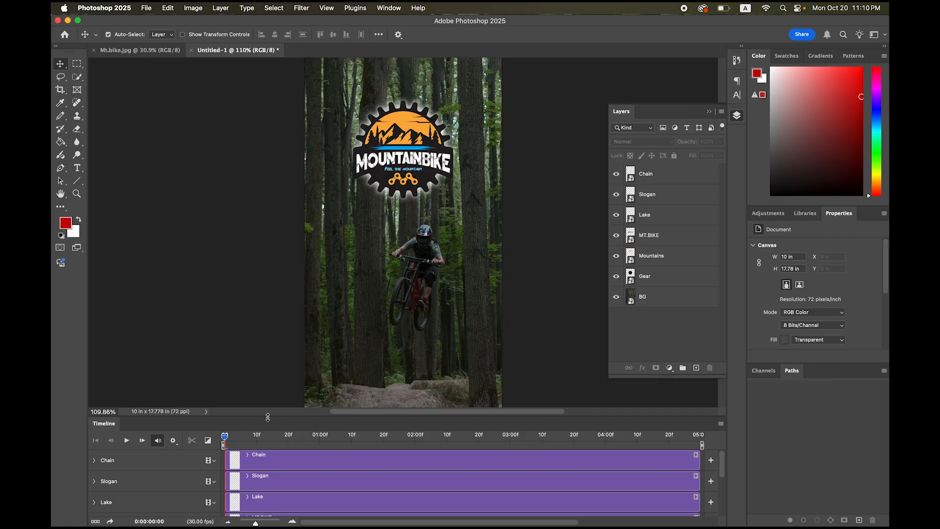
# Enlarge the timeline area until every layer track shows, and fit the whole canvas in the remaining view.
pyautogui.moveTo(268, 417); pyautogui.dragTo(275, 313)
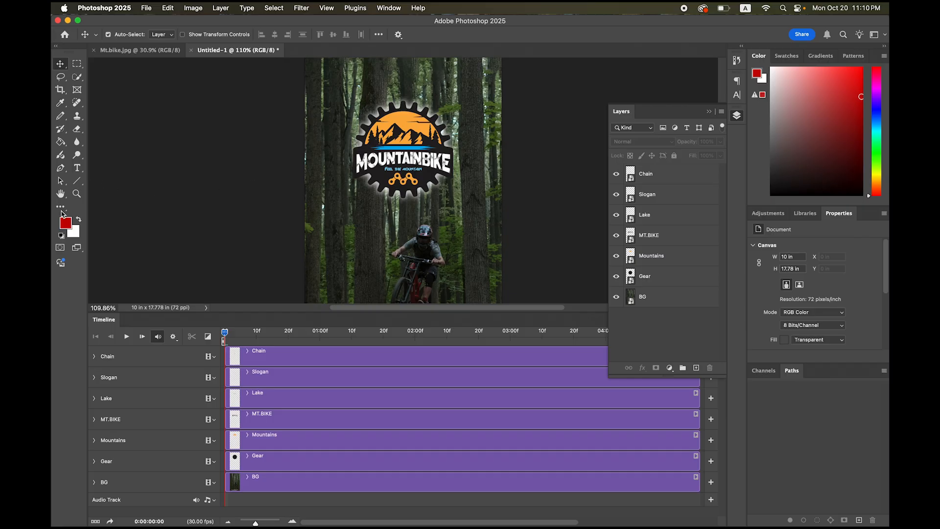
pyautogui.doubleClick(61, 194)
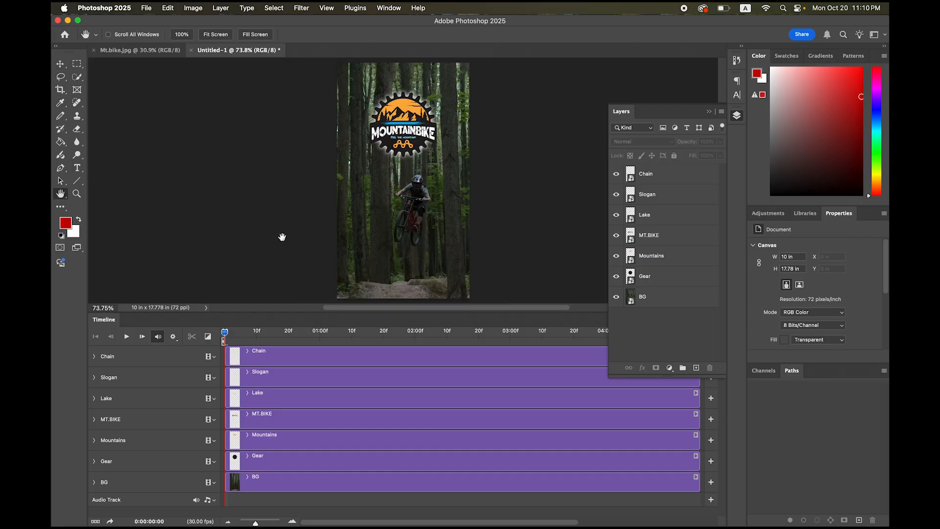
pyautogui.click(740, 118)
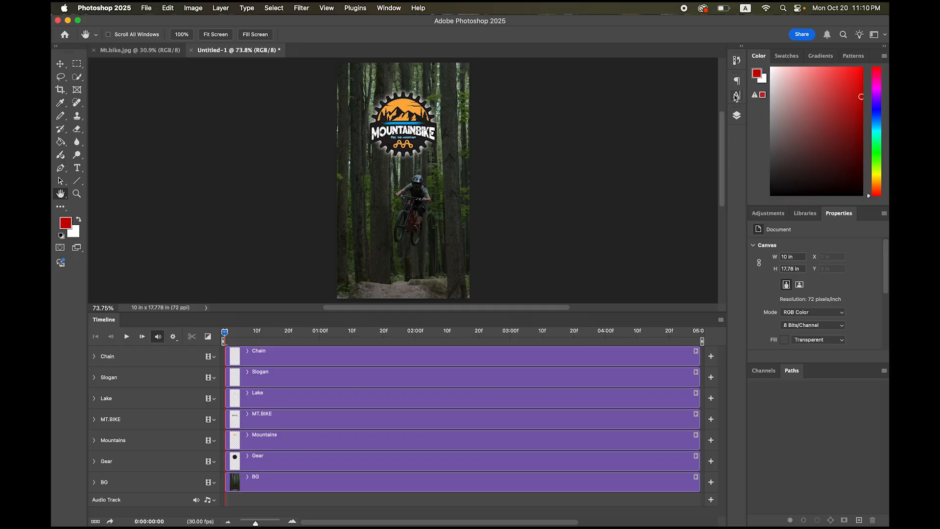
pyautogui.click(736, 116)
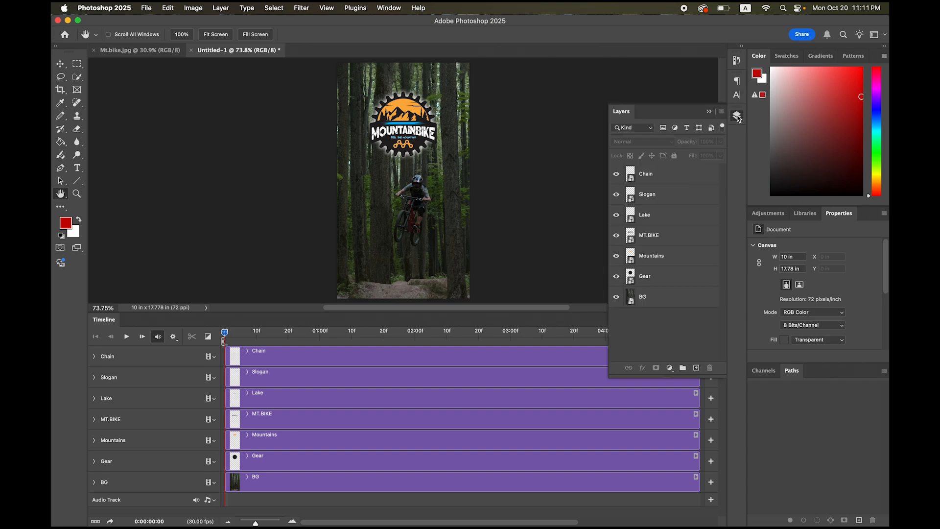
# Hide the BG layer so that only the badge shows on the canvas.
pyautogui.click(616, 296)
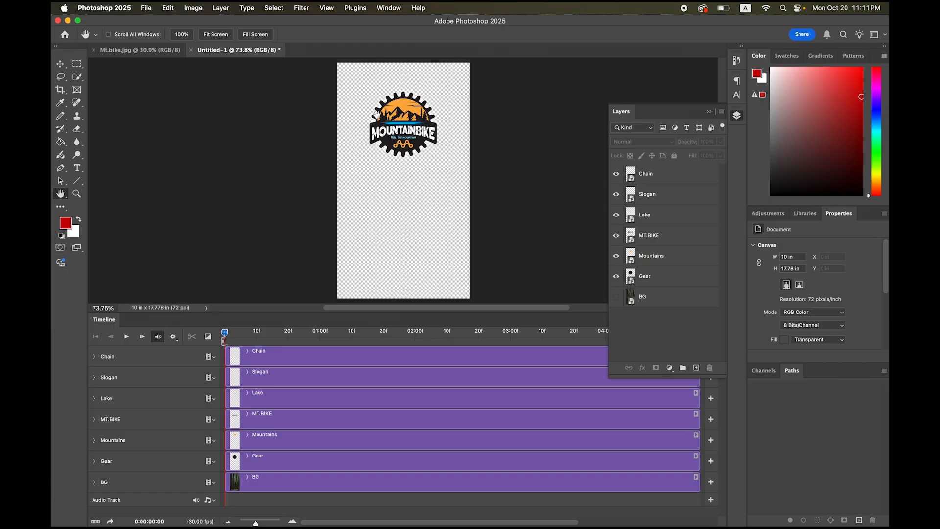
pyautogui.scroll(5, 377, 107)
pyautogui.scroll(2, 408, 123)
pyautogui.scroll(-1, 408, 122)
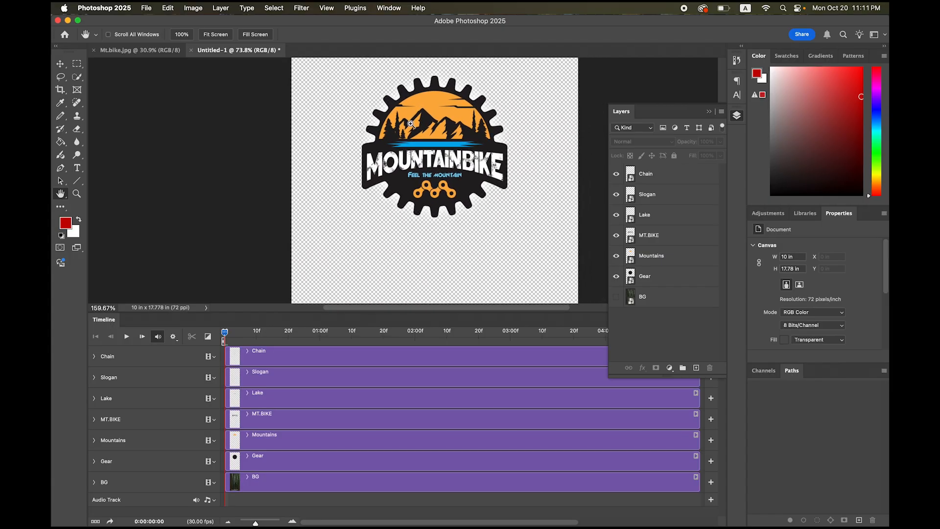
pyautogui.moveTo(447, 136); pyautogui.dragTo(433, 169)
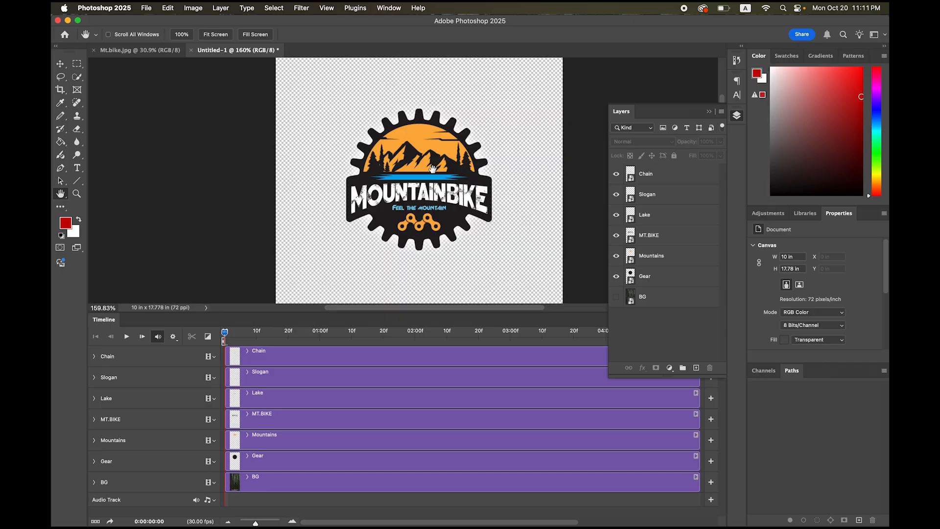
# Add Transform keyframes to the Gear layer at frame 15 and at the start of the timeline.
pyautogui.click(673, 278)
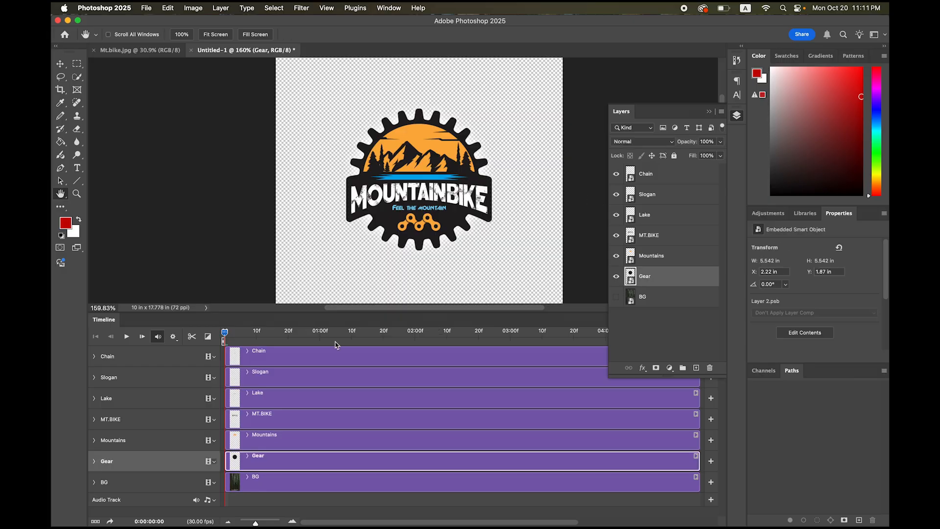
pyautogui.click(94, 461)
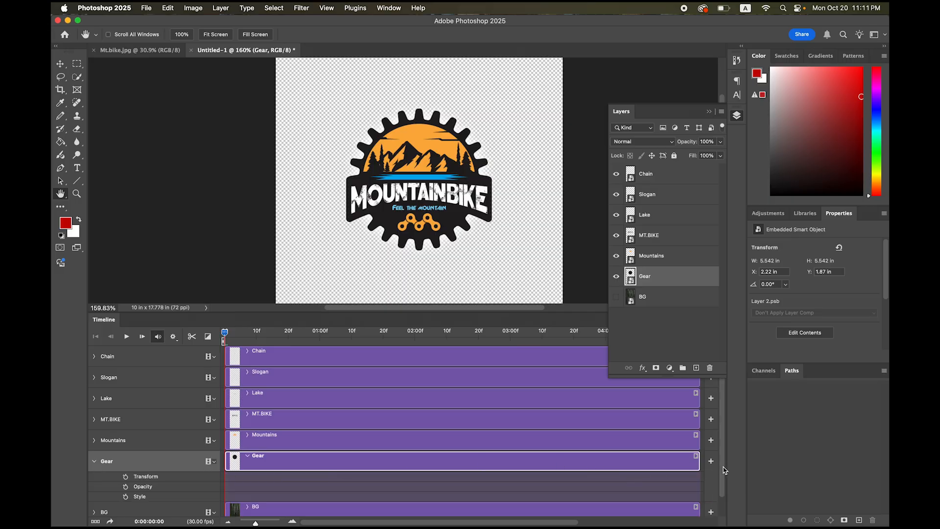
pyautogui.moveTo(722, 468); pyautogui.dragTo(725, 489)
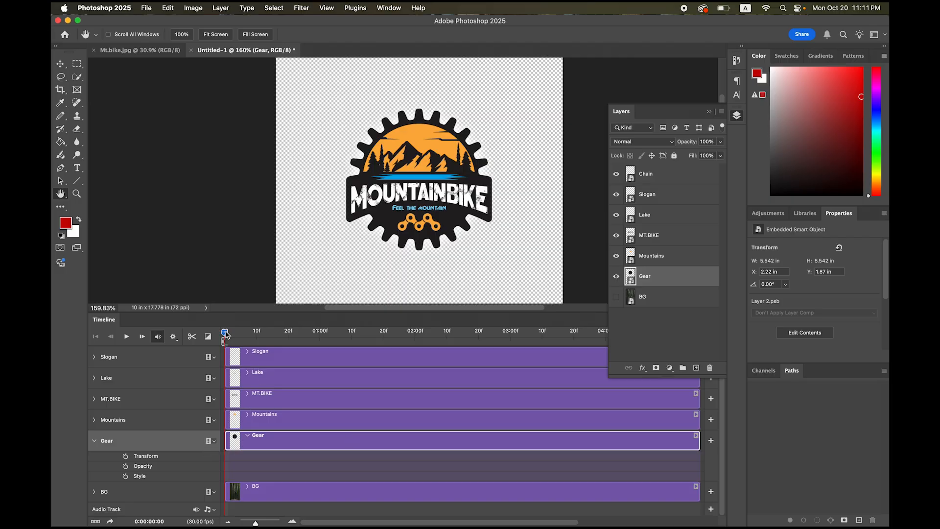
pyautogui.moveTo(228, 335); pyautogui.dragTo(273, 339)
pyautogui.click(126, 458)
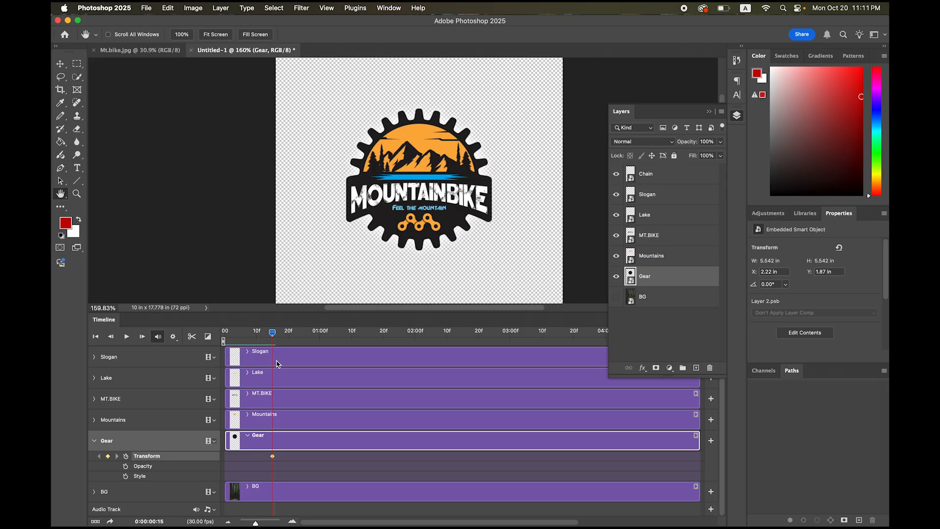
pyautogui.moveTo(273, 336); pyautogui.dragTo(225, 335)
pyautogui.click(108, 456)
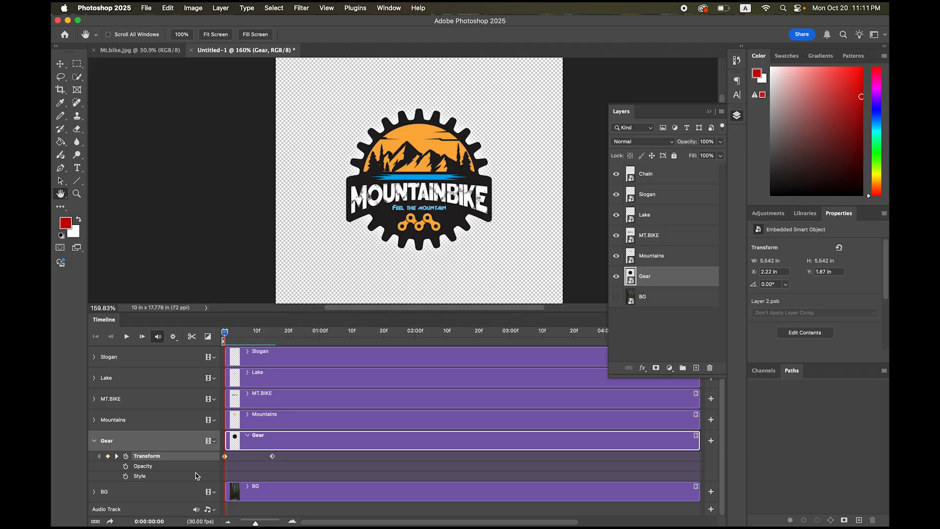
# At the first Transform keyframe, scale the Gear layer to about 134% and rotate it to about -172°.
pyautogui.click(60, 64)
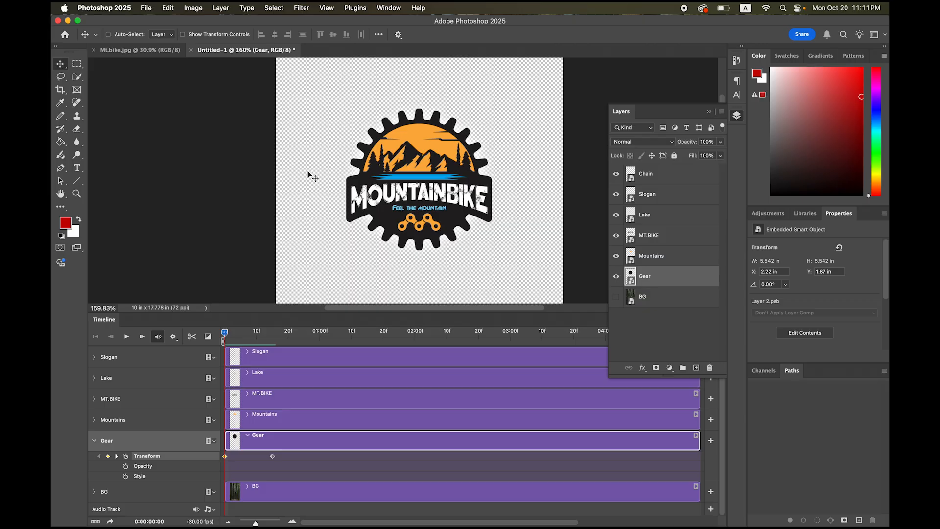
pyautogui.press('super+t')
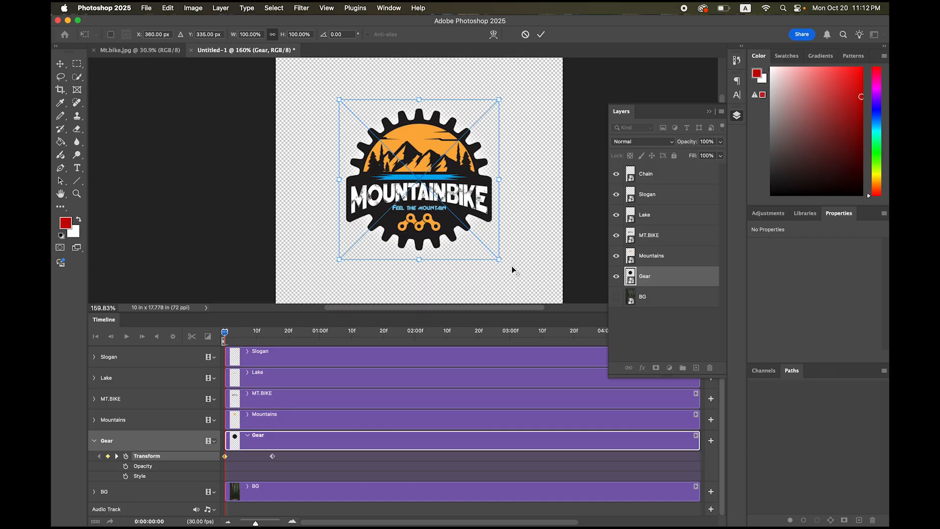
pyautogui.moveTo(500, 261); pyautogui.dragTo(534, 285)
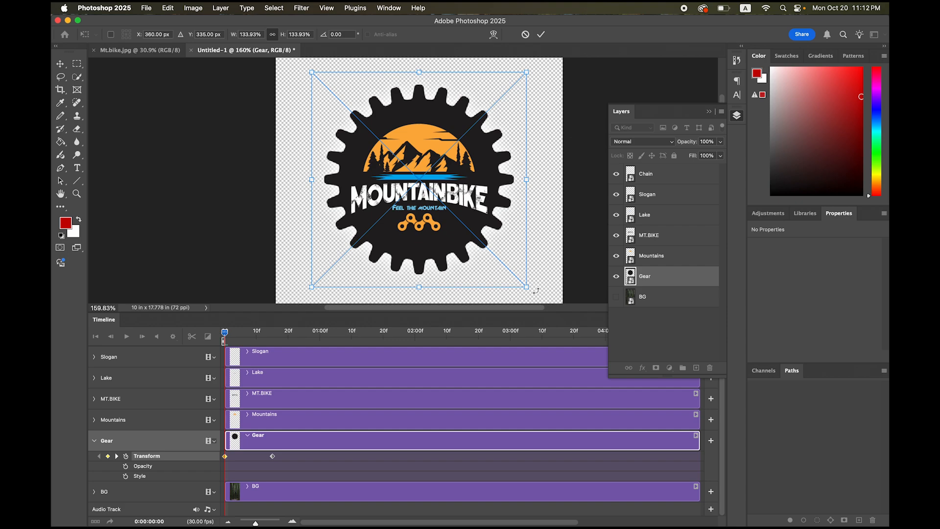
pyautogui.moveTo(536, 291); pyautogui.dragTo(403, 160)
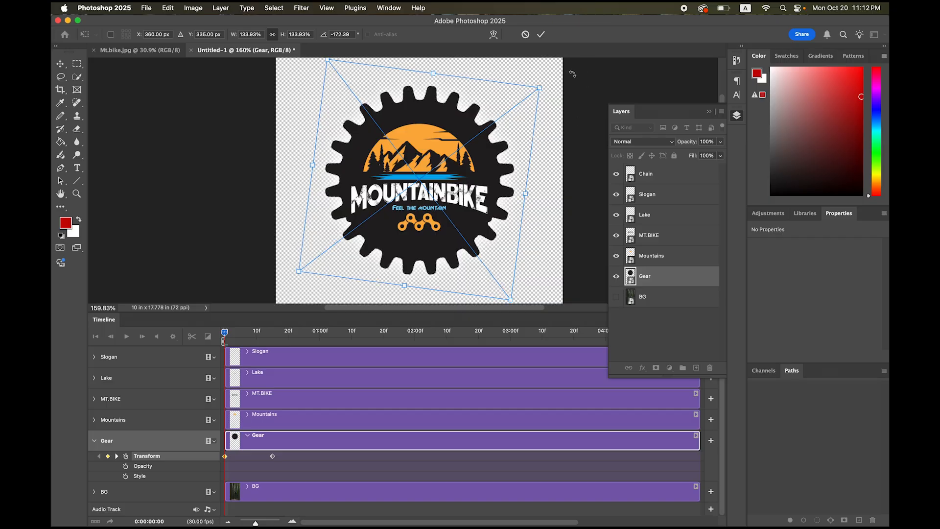
pyautogui.click(542, 34)
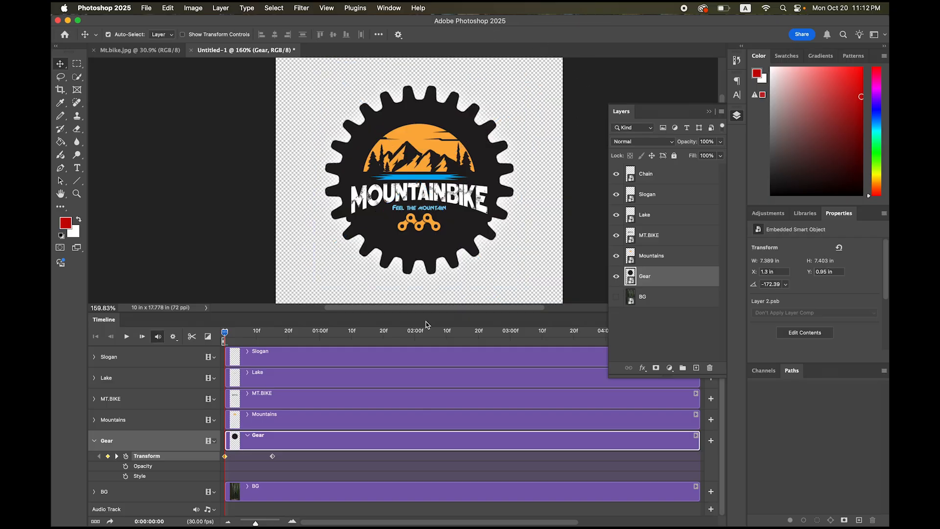
# Play the timeline from the start to preview the gear's scaling and rotation.
pyautogui.click(128, 337)
pyautogui.press('space')
pyautogui.moveTo(311, 334); pyautogui.dragTo(217, 335)
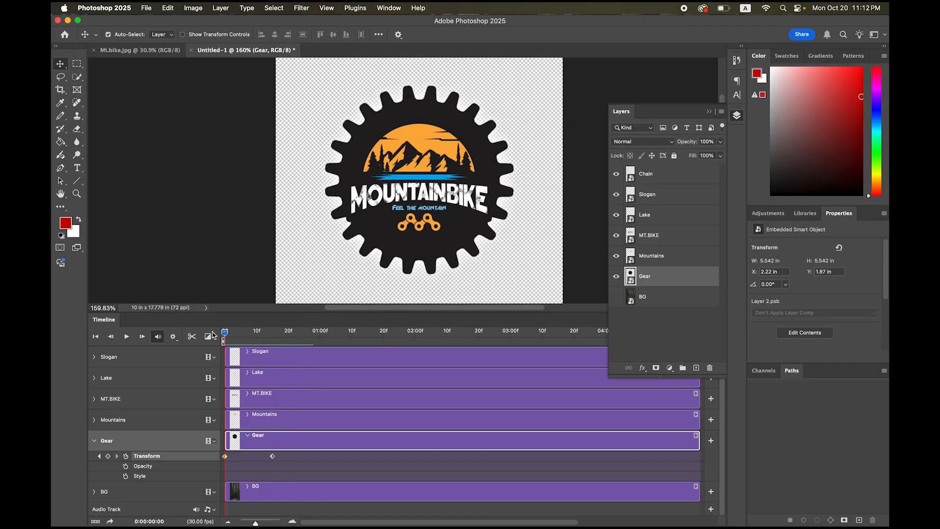
pyautogui.click(127, 337)
pyautogui.press('space')
# Add Opacity keyframes to the Gear layer at frame 15 and at the start, with the starting opacity at 0%.
pyautogui.moveTo(302, 336); pyautogui.dragTo(277, 336)
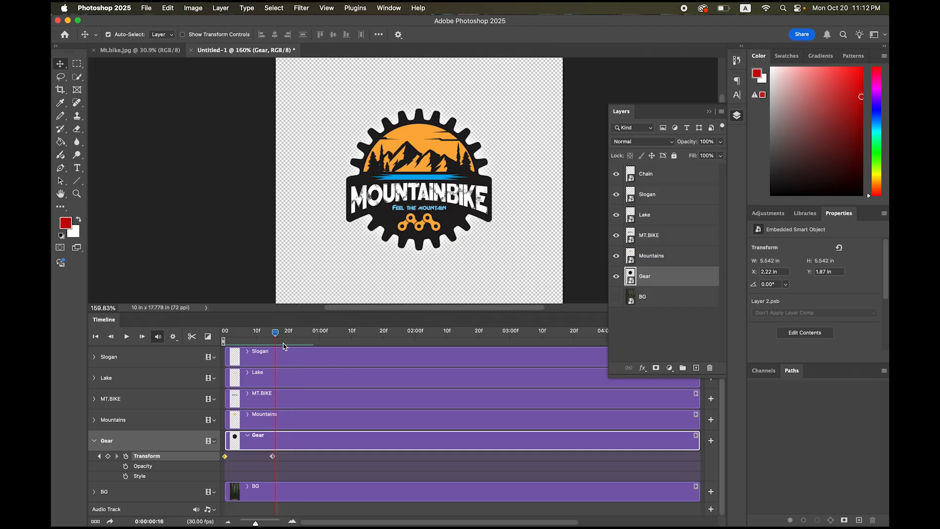
pyautogui.moveTo(274, 334); pyautogui.dragTo(272, 334)
pyautogui.click(126, 466)
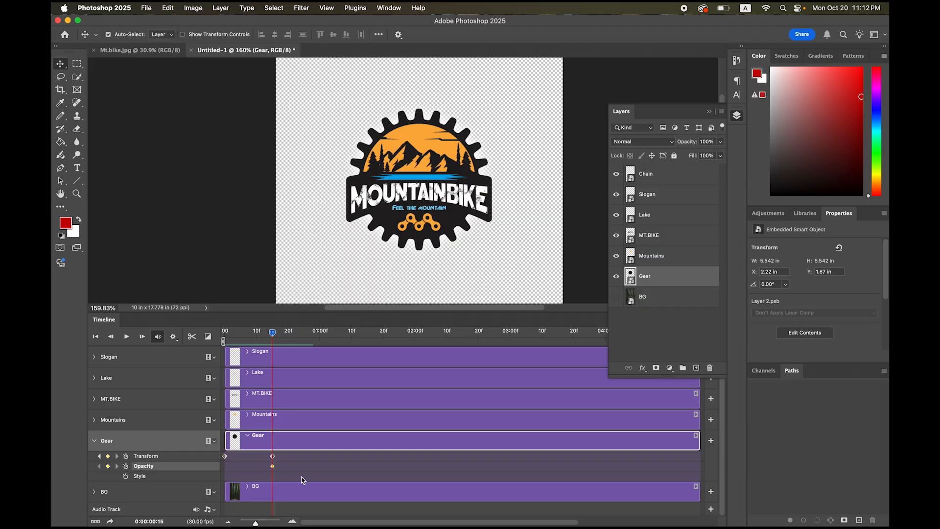
pyautogui.moveTo(274, 335); pyautogui.dragTo(216, 334)
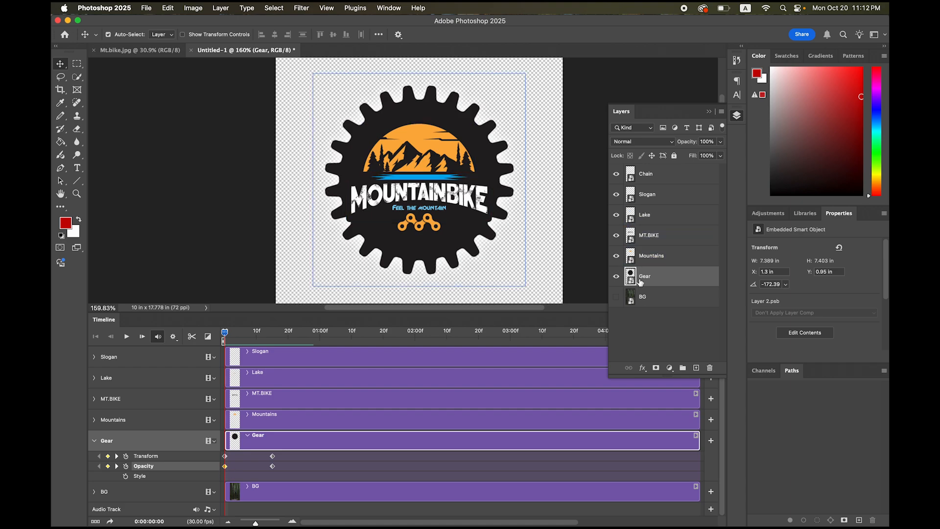
pyautogui.click(720, 142)
pyautogui.moveTo(719, 154); pyautogui.dragTo(657, 155)
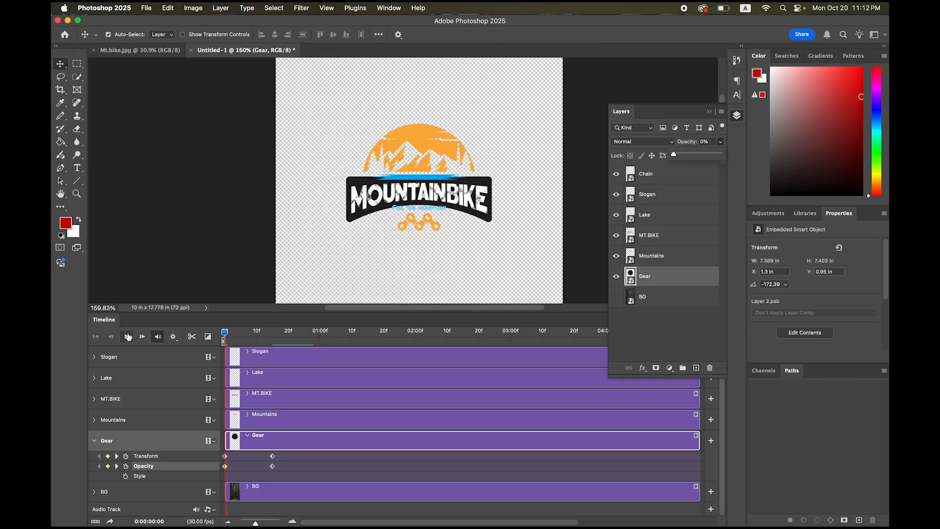
# Replay the opening of the timeline to preview the gear fading in as it rotates.
pyautogui.click(232, 336)
pyautogui.moveTo(232, 336)
pyautogui.mouseDown()
pyautogui.moveTo(287, 343)
pyautogui.moveTo(226, 337)
pyautogui.mouseUp()
pyautogui.click(127, 336)
pyautogui.click(126, 337)
pyautogui.moveTo(315, 335); pyautogui.dragTo(231, 335)
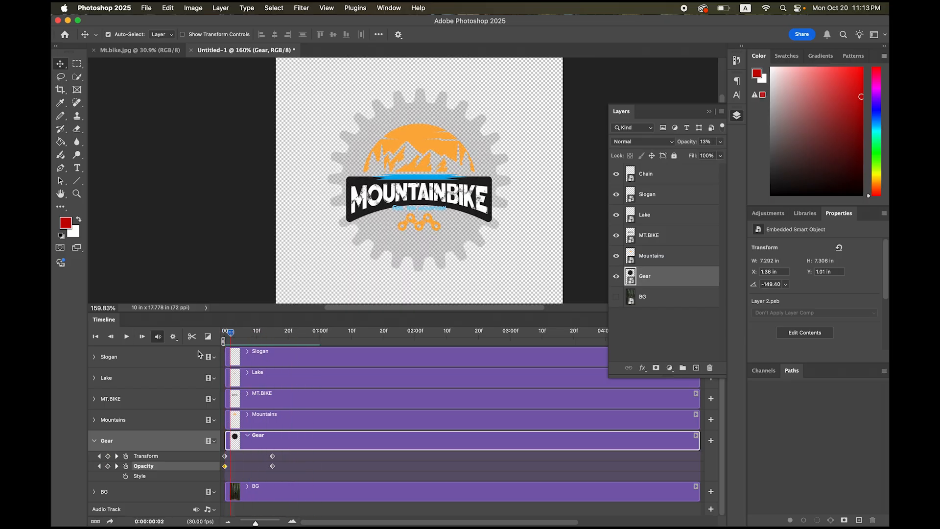
pyautogui.click(130, 338)
pyautogui.click(130, 338)
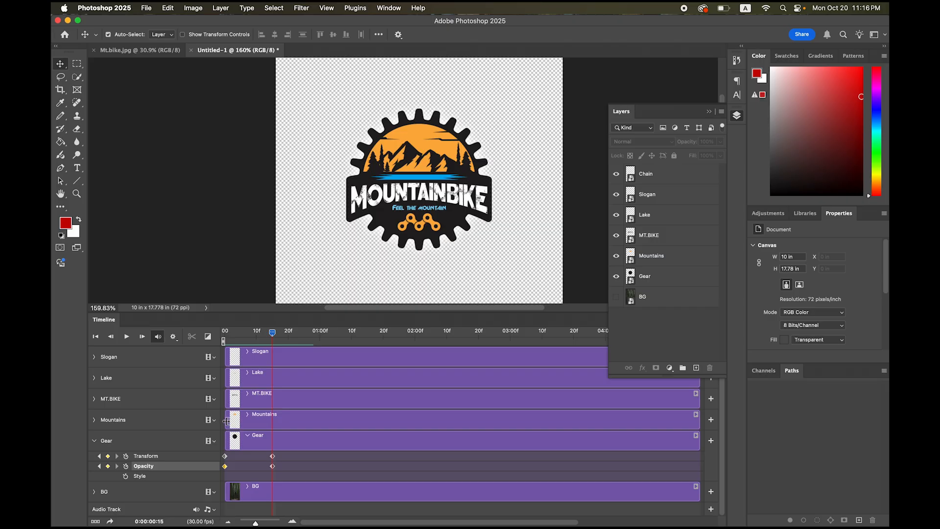
# Trim the Mountains clip to start at frame 15 and add Transform keyframes at frame 15 and 01:00.
pyautogui.moveTo(227, 420); pyautogui.dragTo(273, 423)
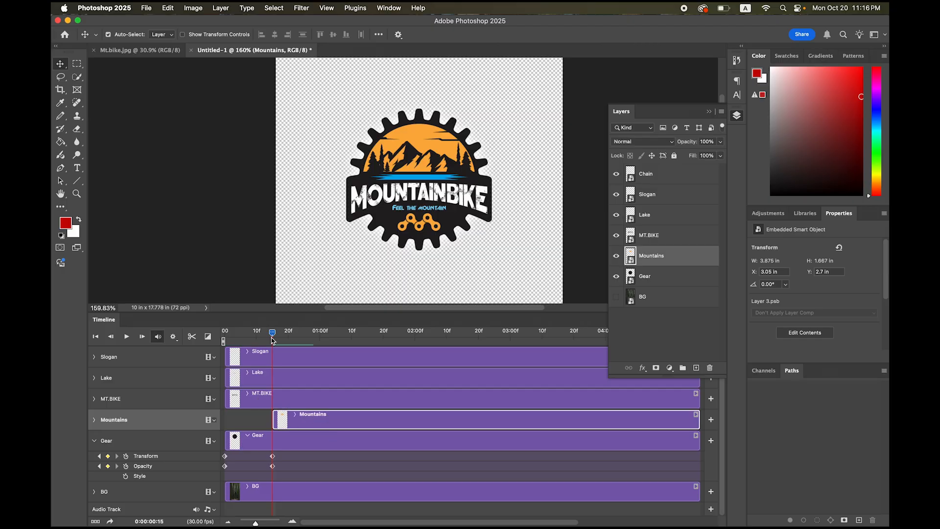
pyautogui.moveTo(273, 333)
pyautogui.mouseDown()
pyautogui.moveTo(248, 336)
pyautogui.moveTo(274, 338)
pyautogui.mouseUp()
pyautogui.click(95, 422)
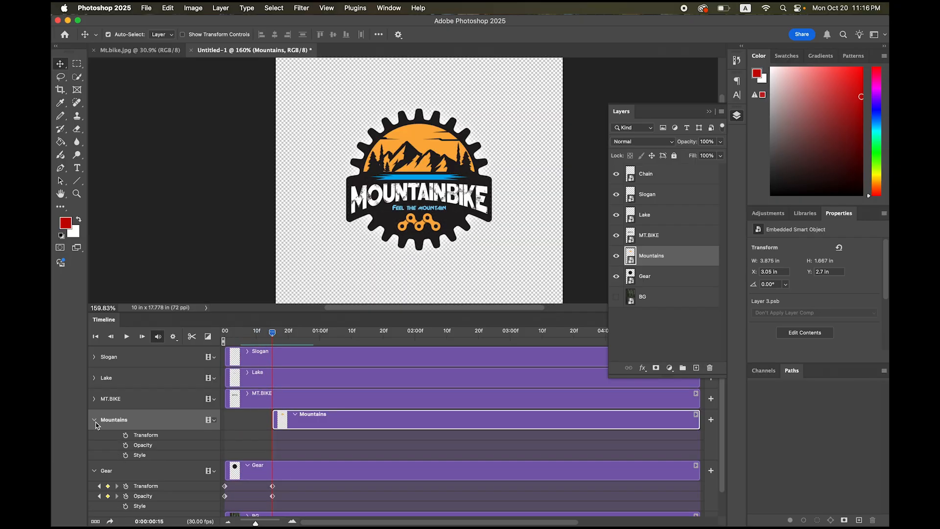
pyautogui.click(126, 436)
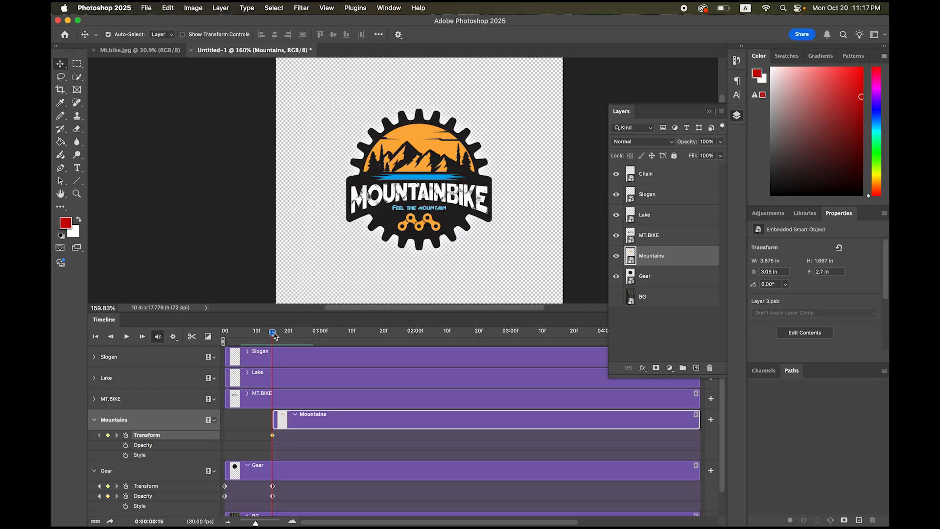
pyautogui.moveTo(274, 336); pyautogui.dragTo(319, 342)
pyautogui.click(108, 435)
# Add Opacity keyframes to the Mountains layer at 01:00 and at frame 15.
pyautogui.click(126, 445)
pyautogui.moveTo(320, 333); pyautogui.dragTo(274, 341)
pyautogui.click(108, 445)
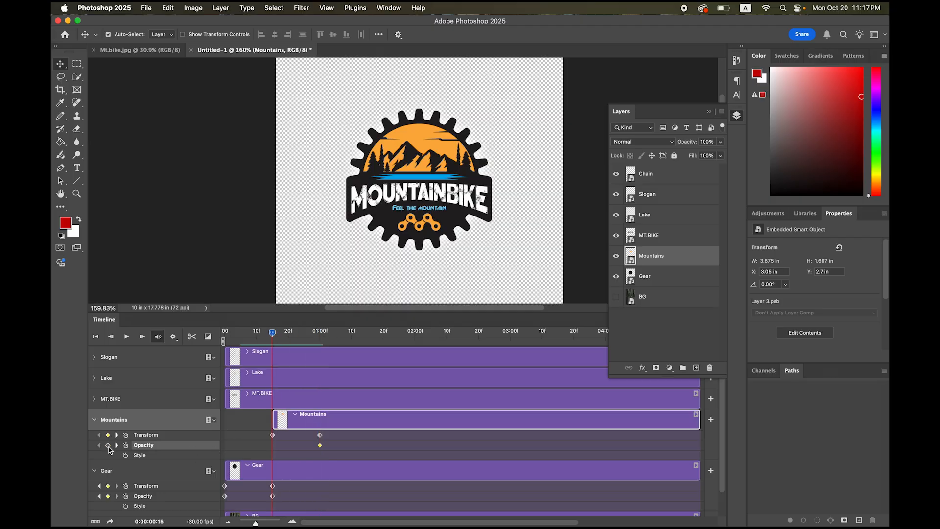
# Scale the Mountains layer down to about 74.5% at its Transform keyframe at frame 15.
pyautogui.click(273, 435)
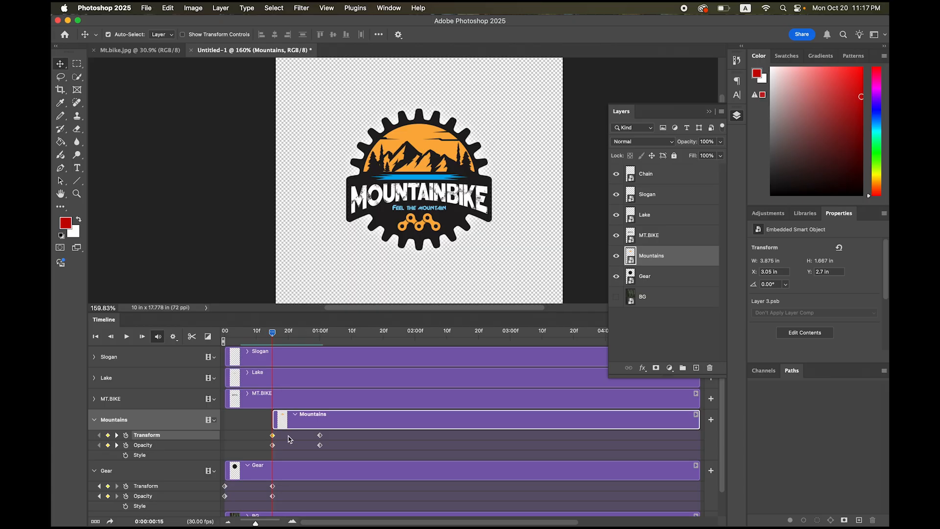
pyautogui.press('super+t')
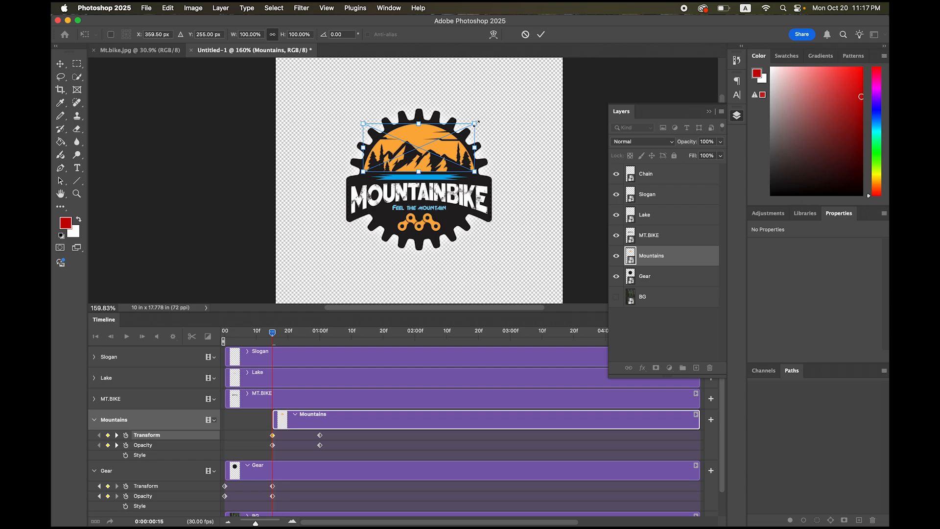
pyautogui.moveTo(477, 123); pyautogui.dragTo(463, 132)
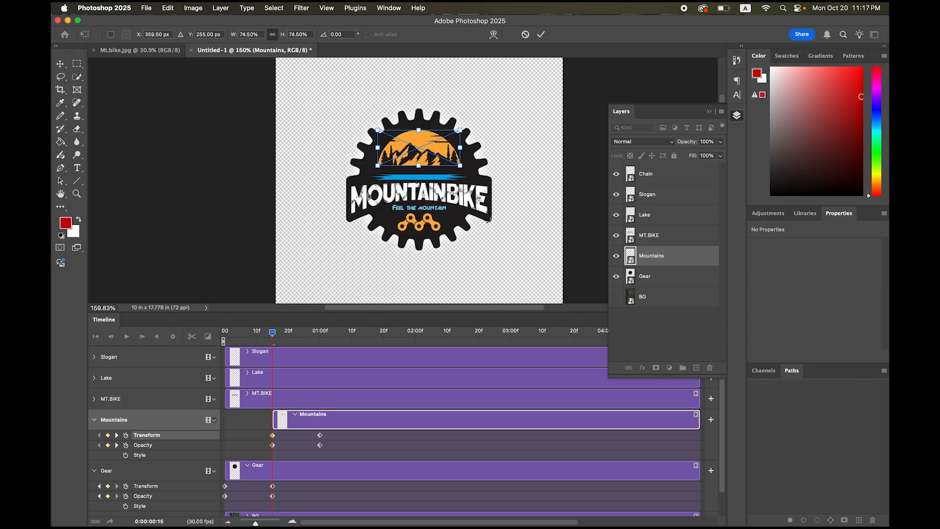
pyautogui.click(541, 34)
pyautogui.click(434, 219)
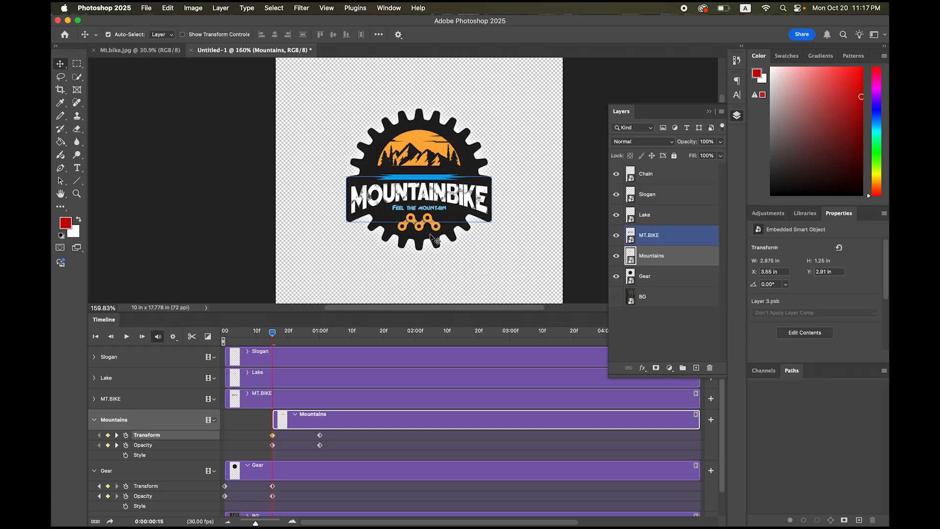
# Set the Mountains layer's opacity to 0% at frame 15 and play the timeline from the start to preview it.
pyautogui.click(273, 446)
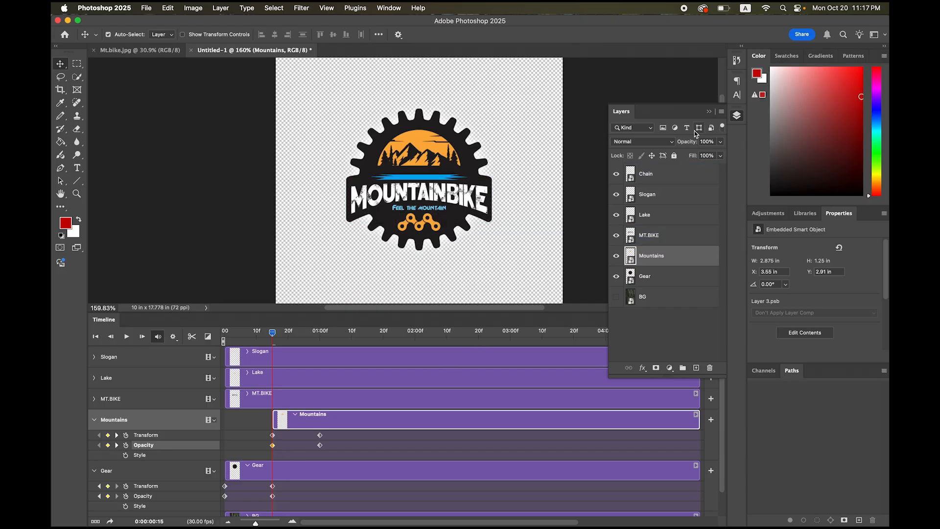
pyautogui.click(720, 141)
pyautogui.moveTo(719, 155); pyautogui.dragTo(653, 156)
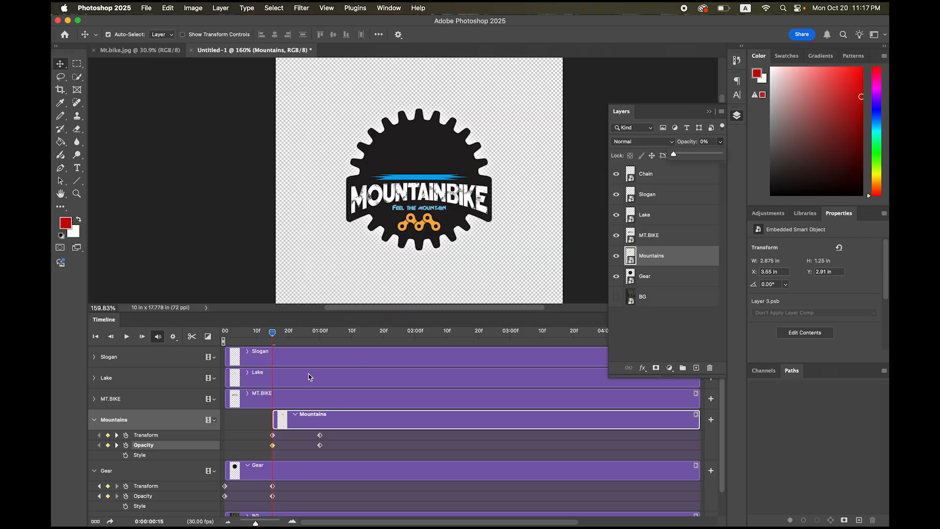
pyautogui.moveTo(273, 335); pyautogui.dragTo(193, 339)
pyautogui.click(127, 337)
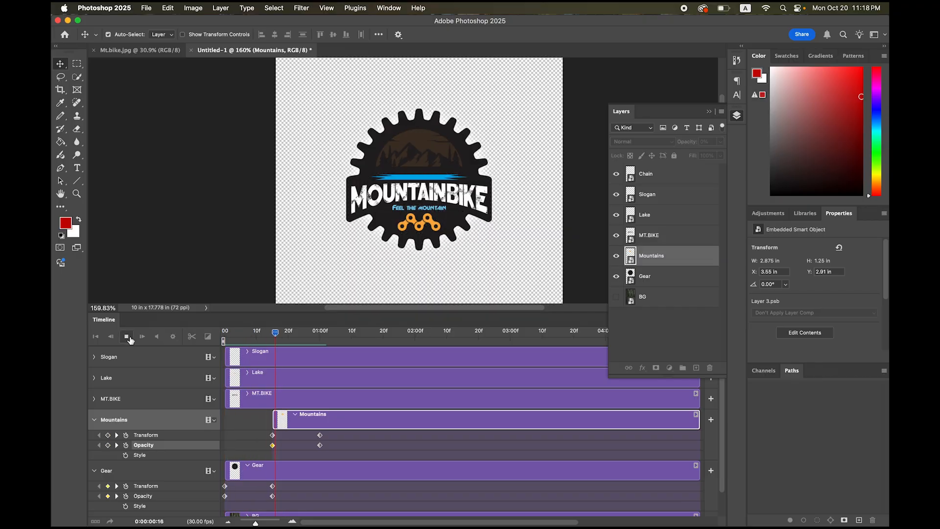
# Trim the MT.BIKE clip to start at 01:00 and add Transform and Opacity keyframes at 01:00 and 01:15.
pyautogui.moveTo(355, 337); pyautogui.dragTo(320, 340)
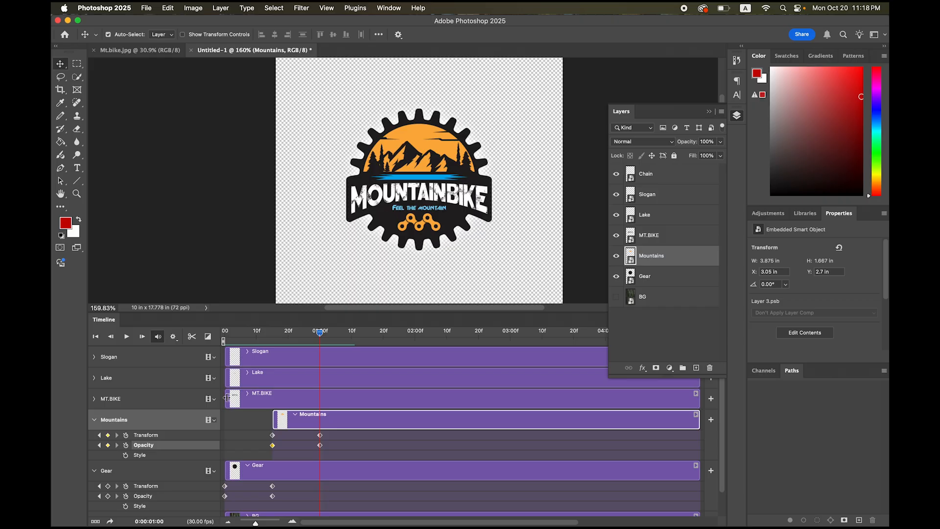
pyautogui.moveTo(226, 397); pyautogui.dragTo(319, 405)
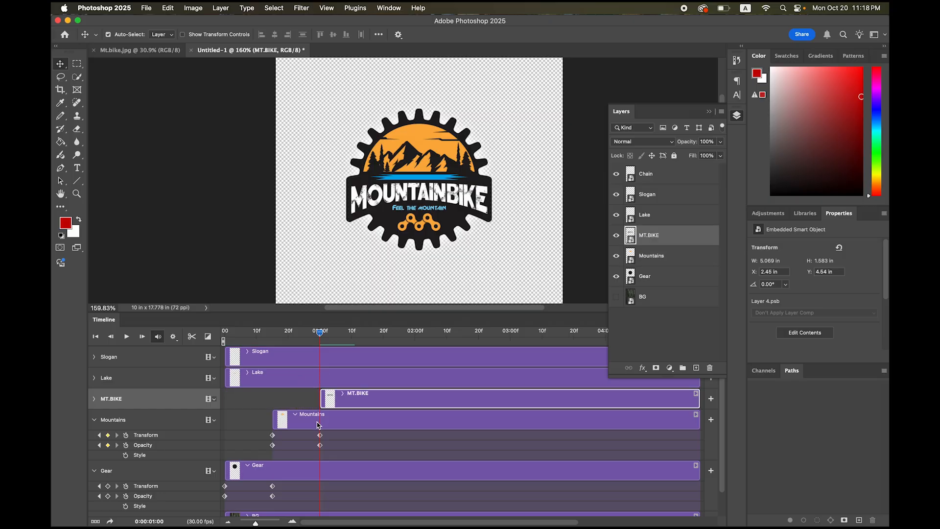
pyautogui.click(94, 400)
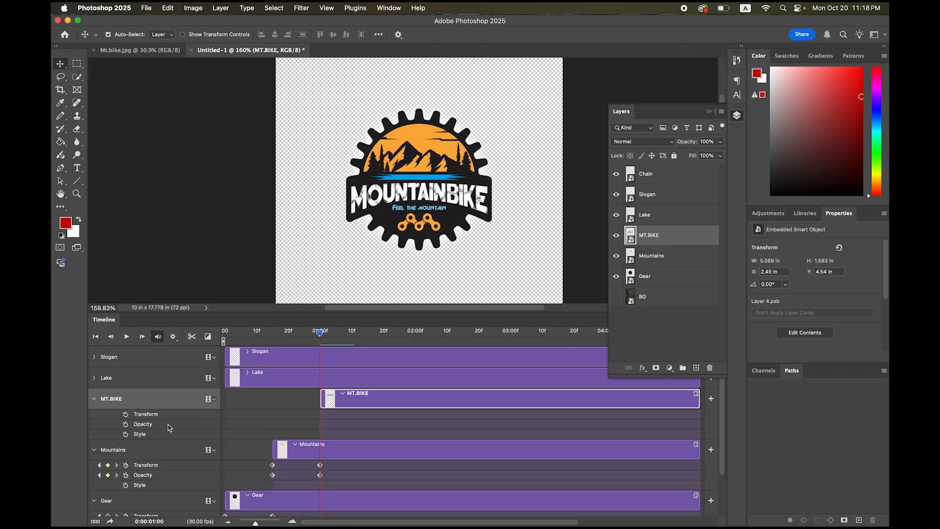
pyautogui.click(126, 414)
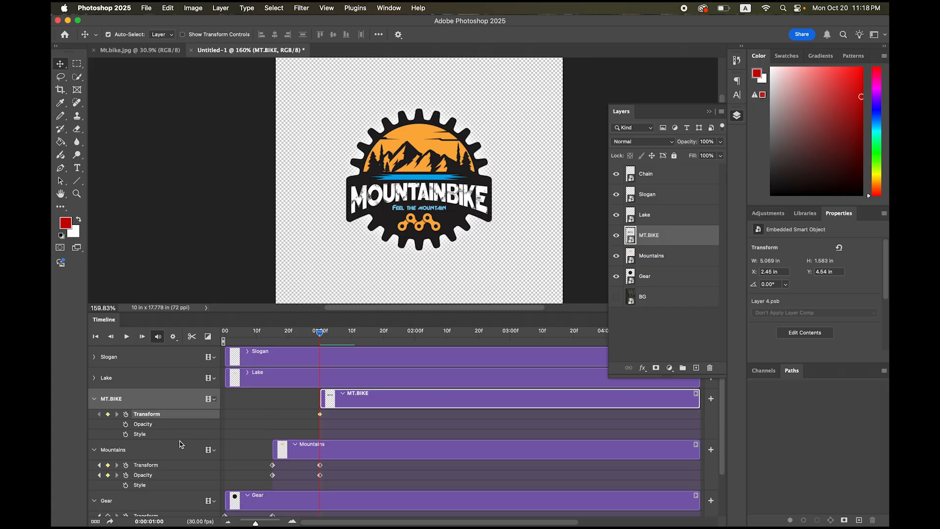
pyautogui.click(126, 424)
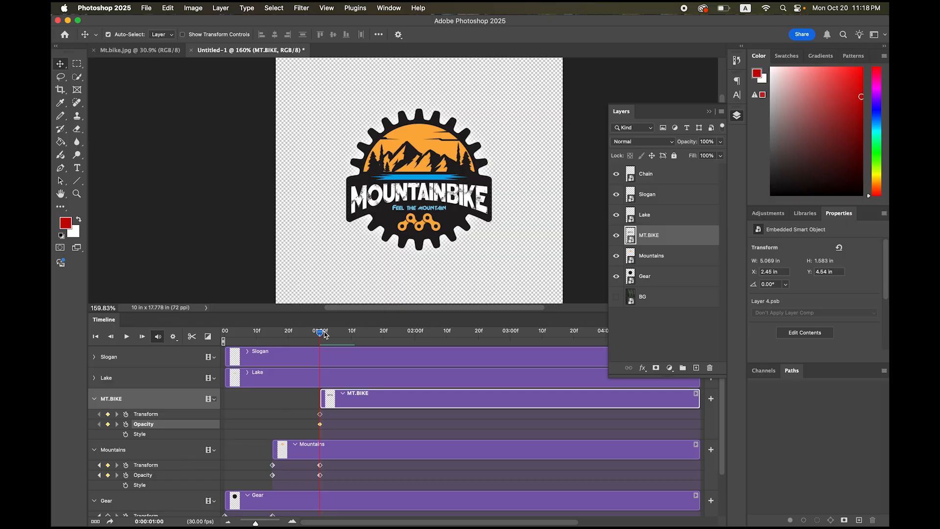
pyautogui.moveTo(321, 334); pyautogui.dragTo(368, 337)
pyautogui.click(108, 413)
pyautogui.click(108, 424)
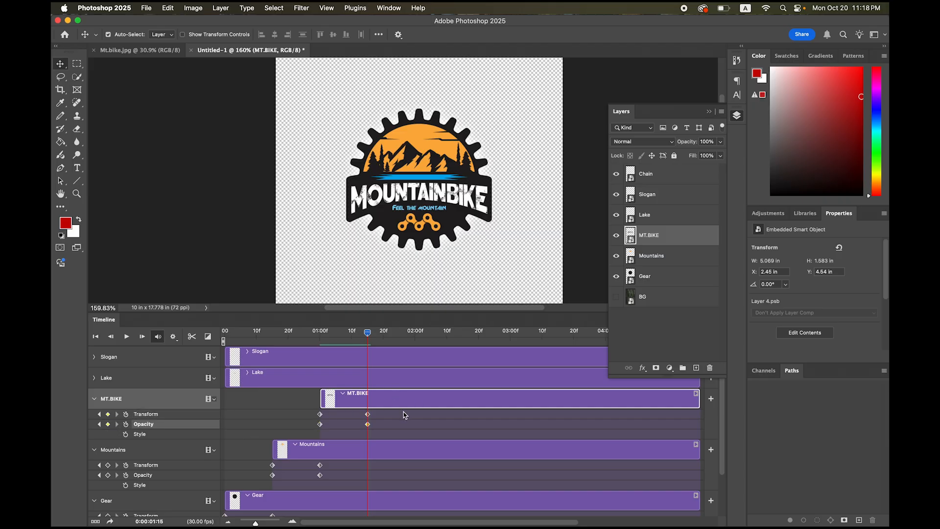
# Scale the MT.BIKE layer up to about 125% at its Transform keyframe at 01:00.
pyautogui.moveTo(368, 334); pyautogui.dragTo(322, 341)
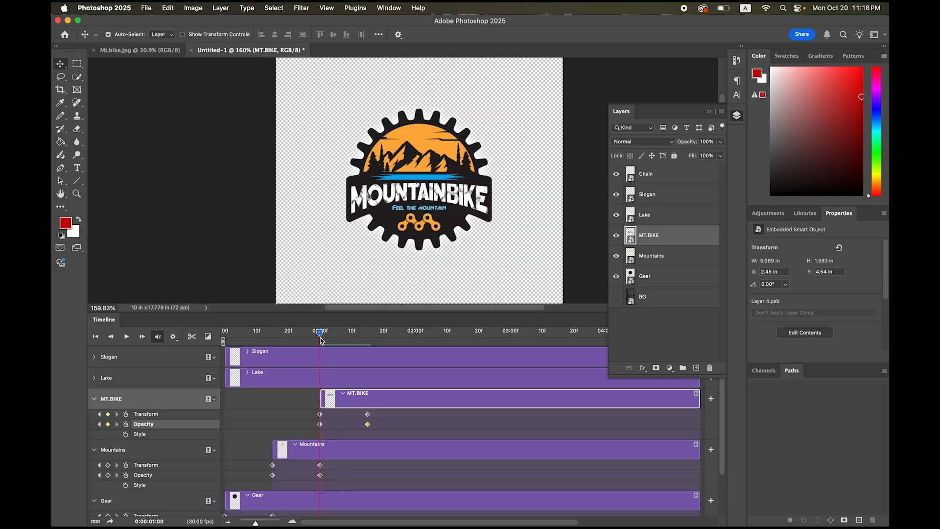
pyautogui.click(320, 415)
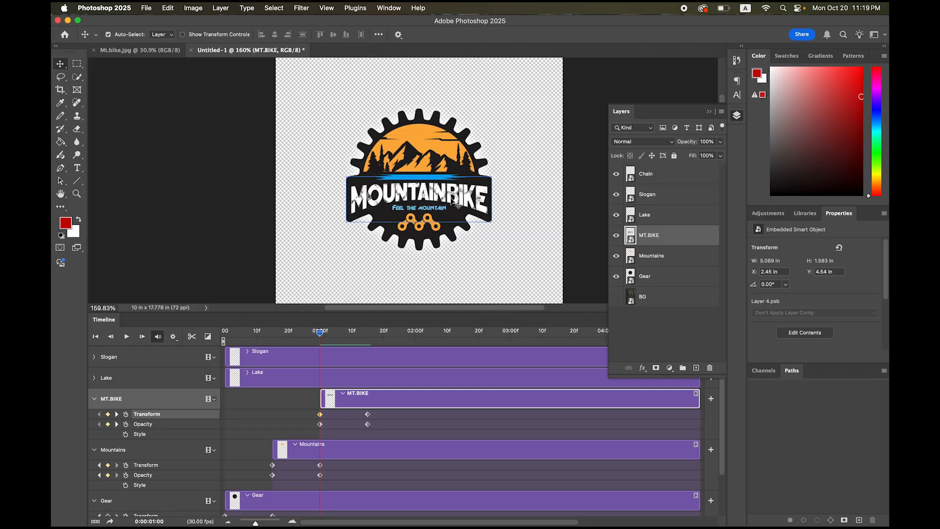
pyautogui.press('super+t')
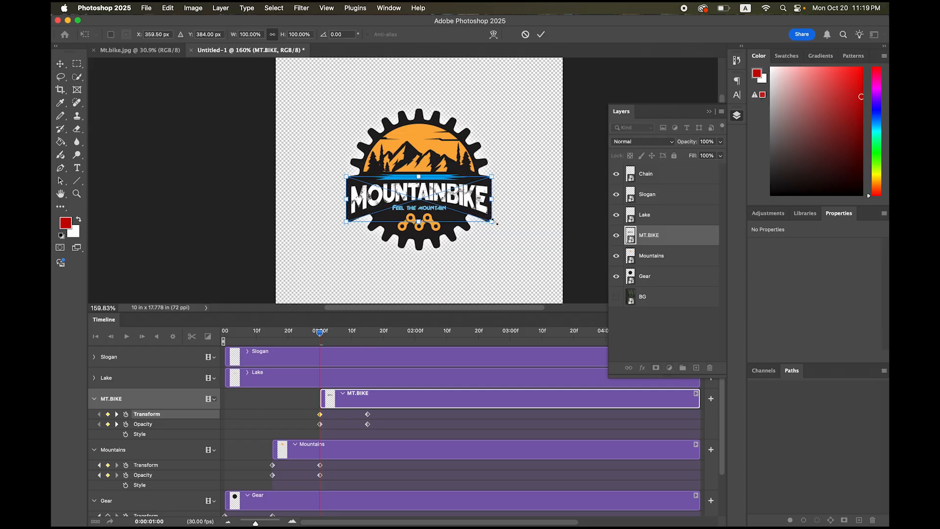
pyautogui.moveTo(496, 223); pyautogui.dragTo(510, 236)
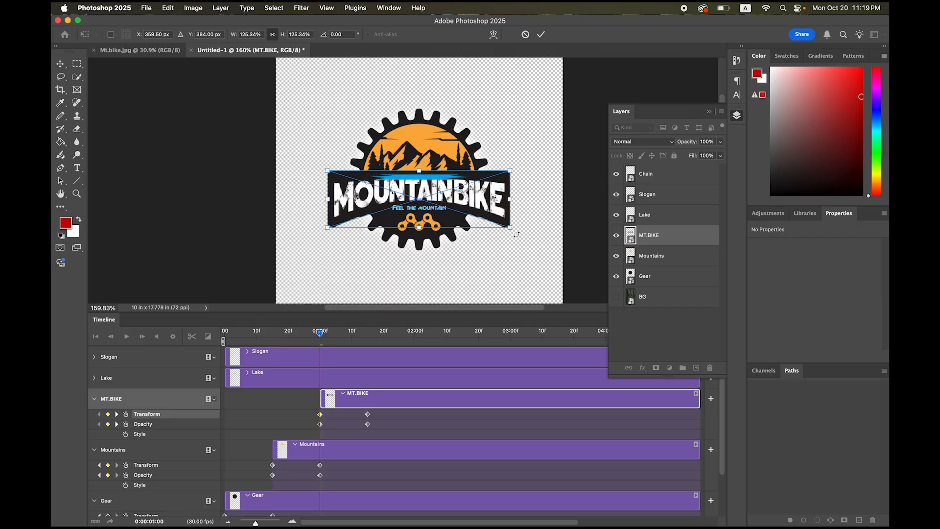
pyautogui.click(541, 34)
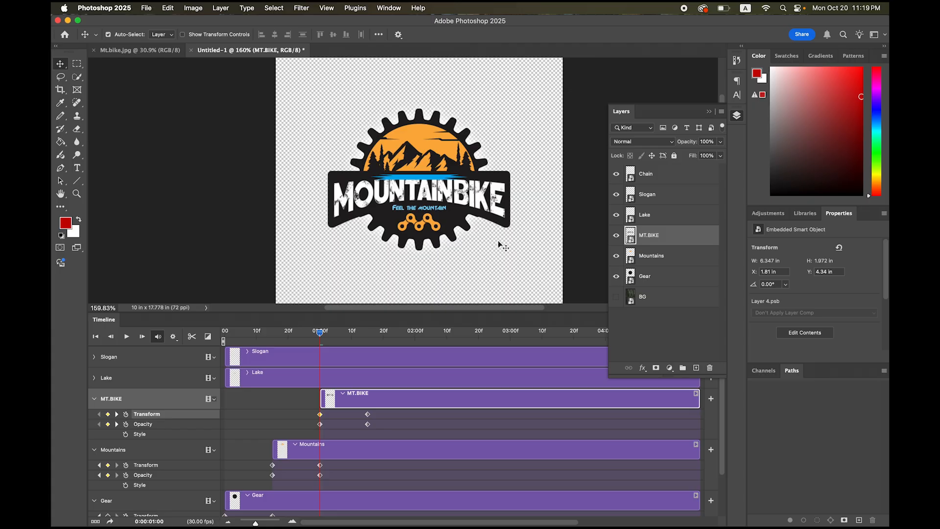
# Set the MT.BIKE layer's opacity to 0% at its Opacity keyframe at 01:00.
pyautogui.click(321, 425)
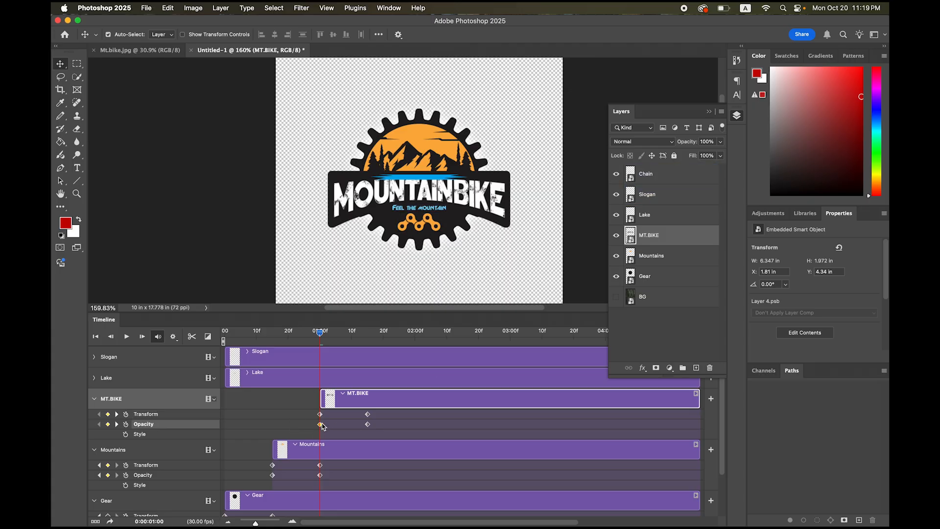
pyautogui.click(721, 142)
pyautogui.moveTo(720, 155); pyautogui.dragTo(674, 155)
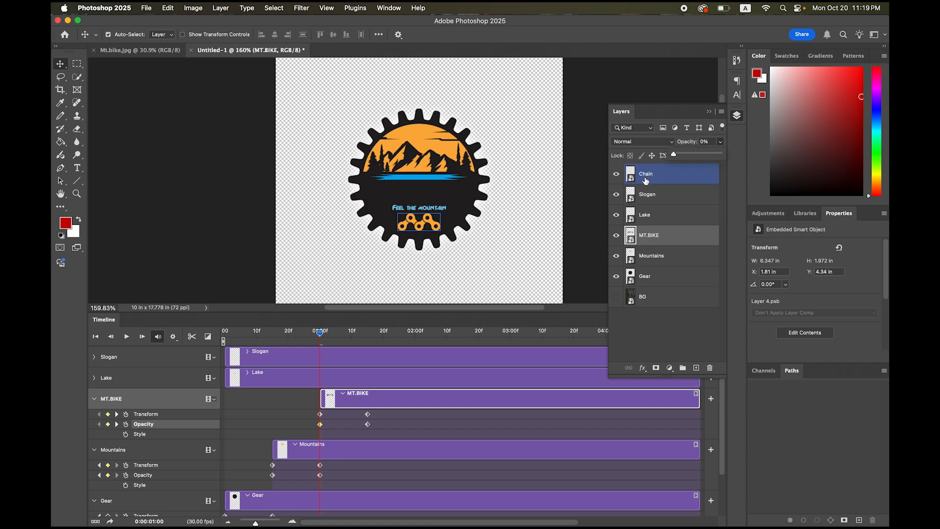
# Trim the Lake clip so that it starts at 01:15 on the timeline.
pyautogui.moveTo(320, 332); pyautogui.dragTo(368, 333)
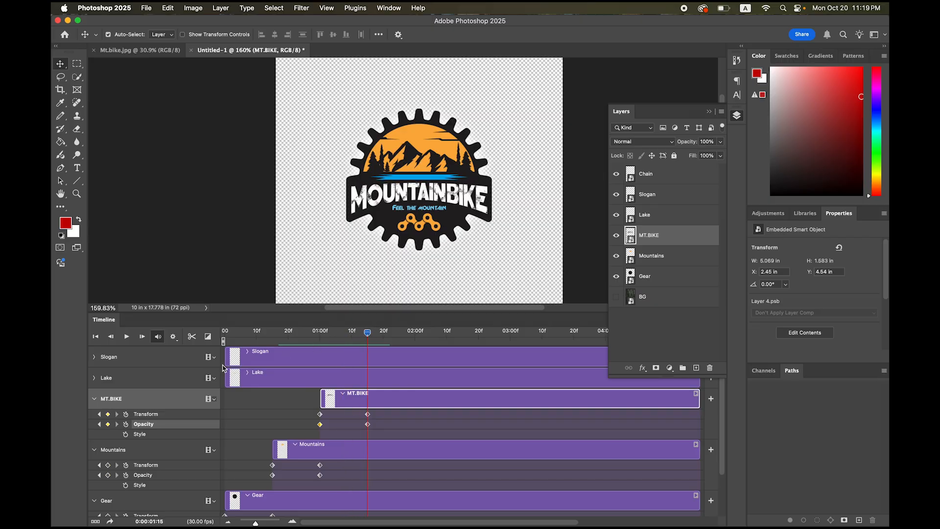
pyautogui.click(427, 183)
pyautogui.click(422, 177)
pyautogui.moveTo(226, 381); pyautogui.dragTo(367, 387)
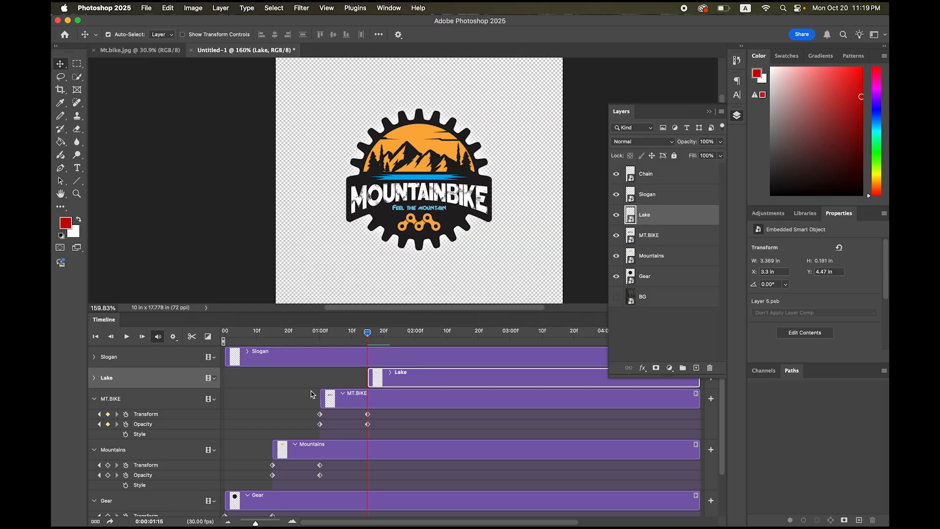
# Add Transform and Opacity keyframes to the Lake layer at 01:15 and 02:00.
pyautogui.click(94, 378)
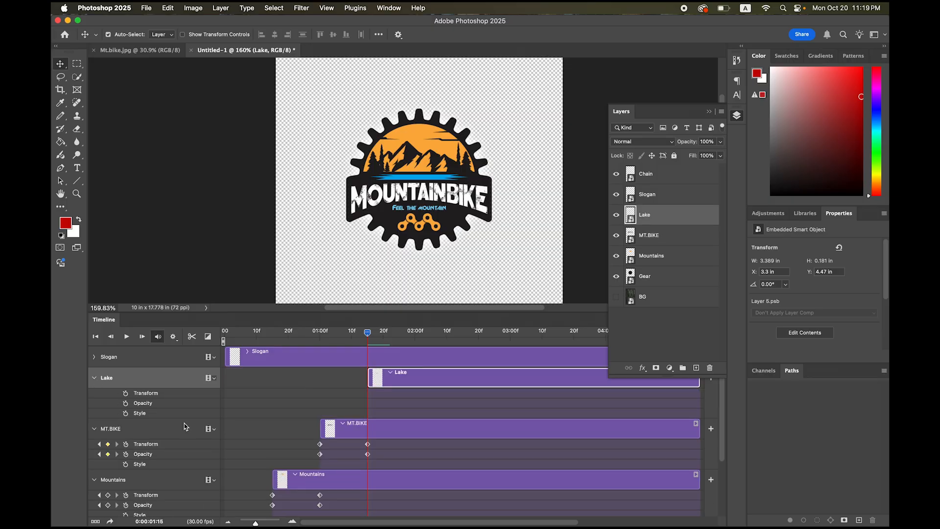
pyautogui.click(125, 394)
pyautogui.click(126, 403)
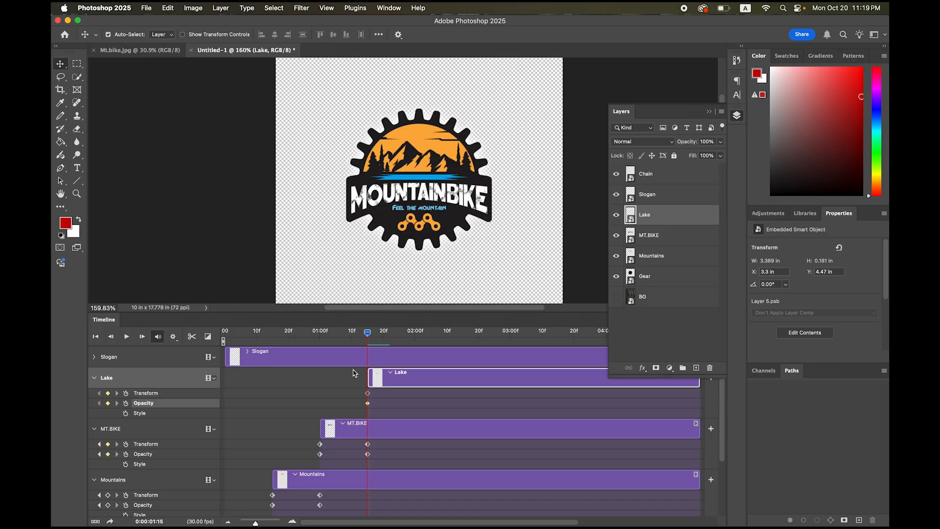
pyautogui.moveTo(369, 336); pyautogui.dragTo(416, 342)
pyautogui.click(107, 393)
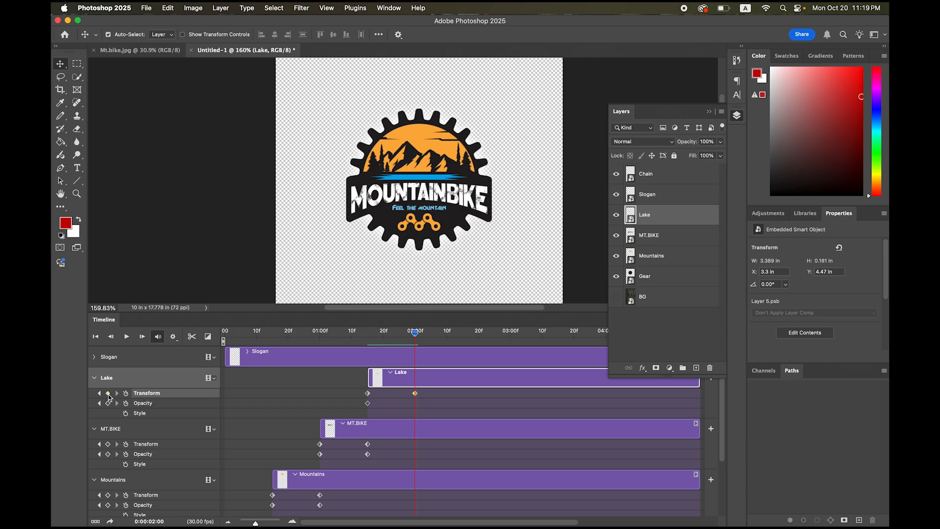
pyautogui.click(107, 403)
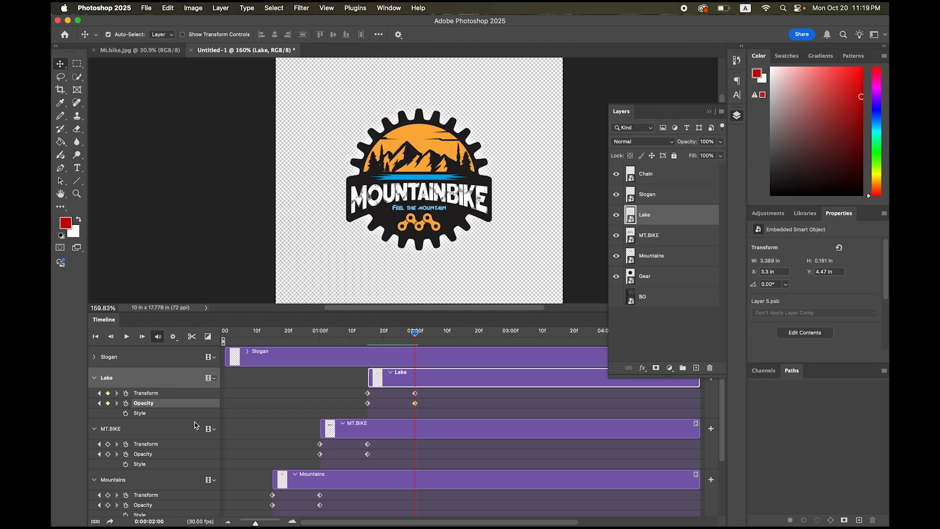
# Scale the Lake layer down to about 63% at its Transform keyframe at 01:15.
pyautogui.moveTo(416, 335); pyautogui.dragTo(368, 336)
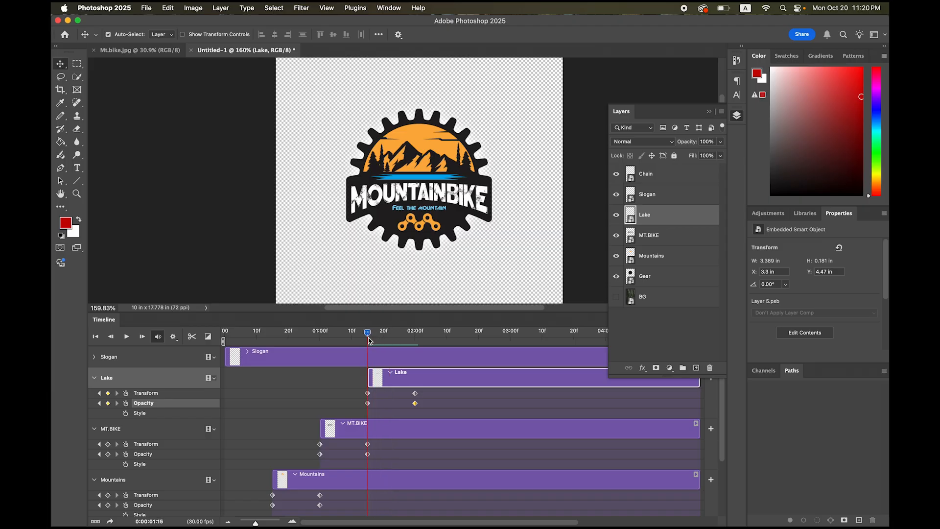
pyautogui.click(368, 394)
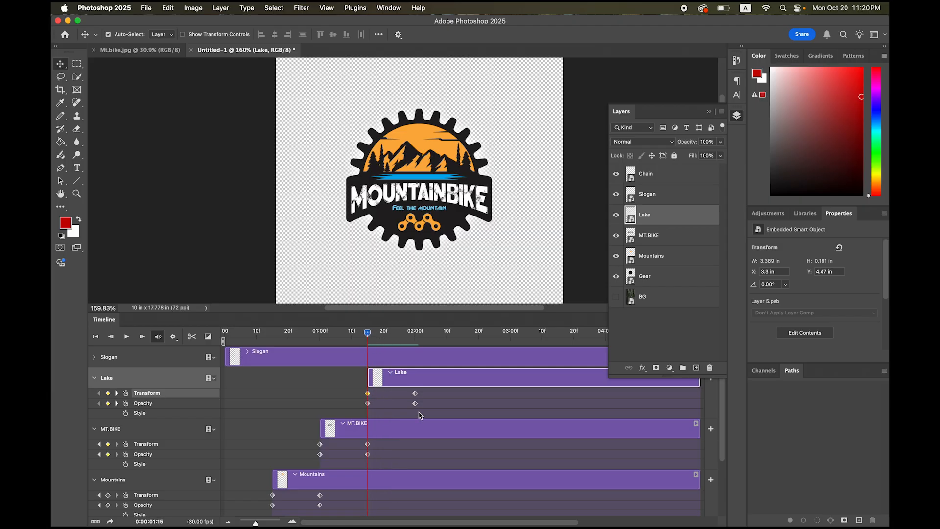
pyautogui.press('super+t')
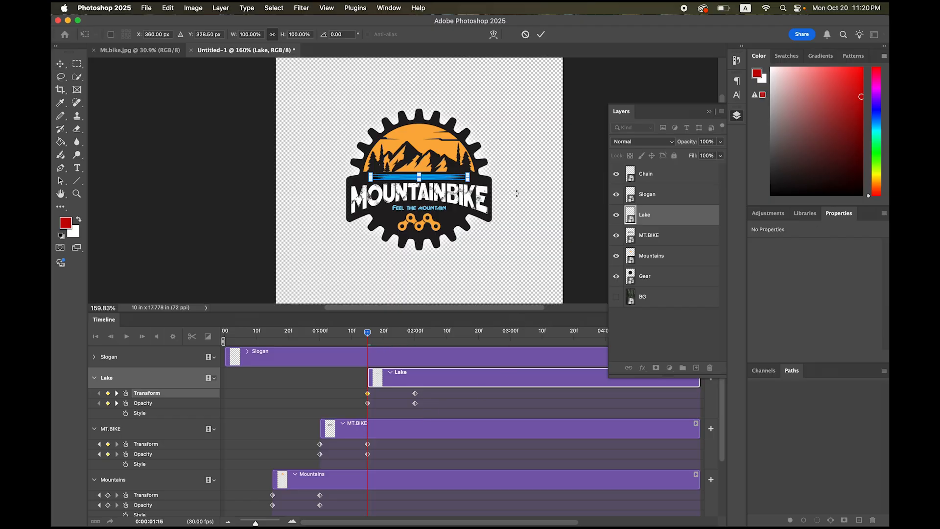
pyautogui.scroll(5, 412, 175)
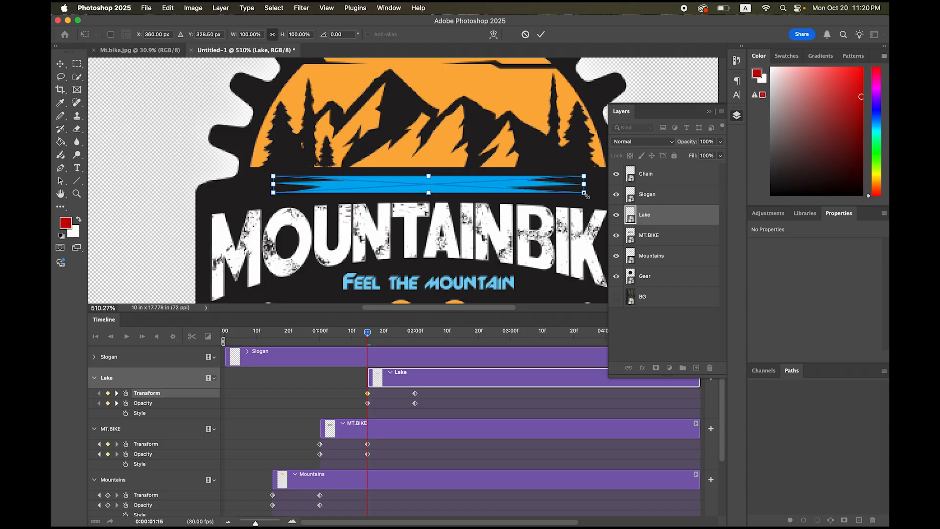
pyautogui.moveTo(586, 194); pyautogui.dragTo(527, 190)
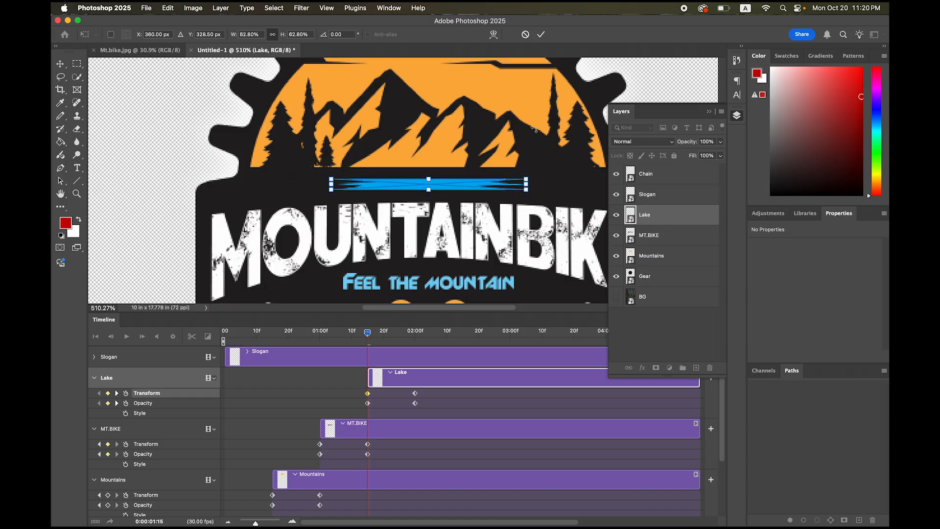
pyautogui.click(541, 34)
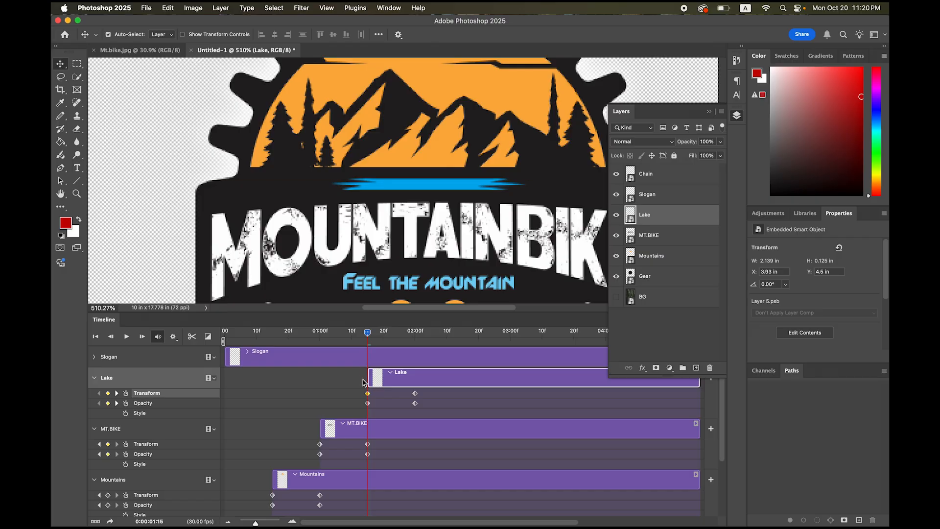
# Set the Lake layer's opacity to 0% at its Opacity keyframe at 01:15 and scrub the start of the fade-in.
pyautogui.click(368, 404)
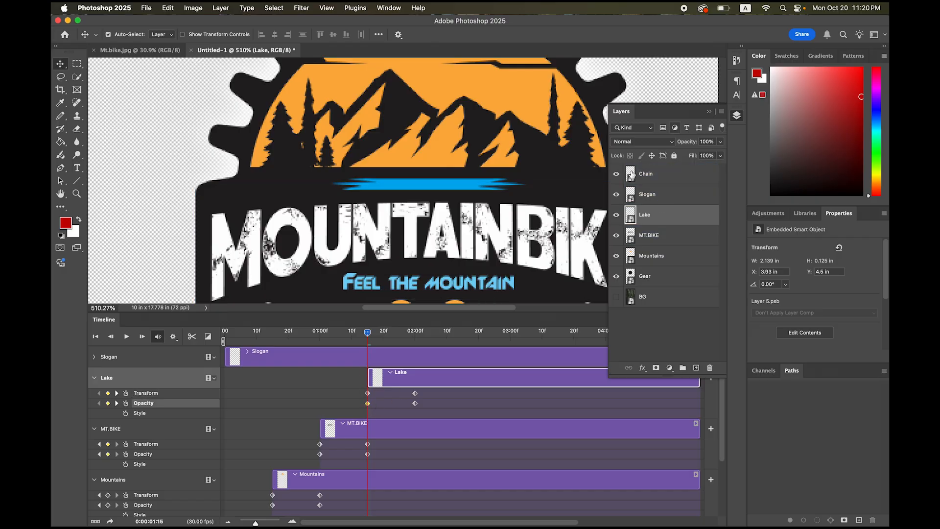
pyautogui.click(721, 142)
pyautogui.moveTo(719, 155); pyautogui.dragTo(674, 156)
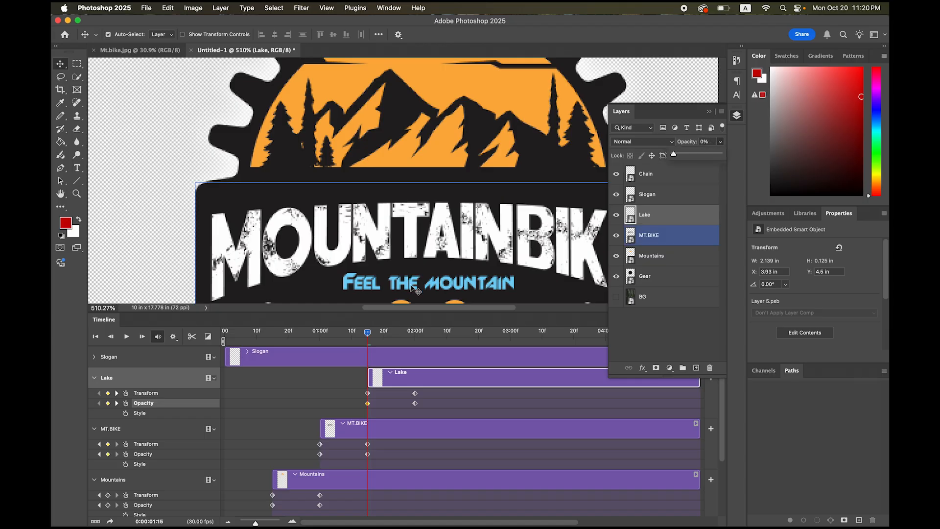
pyautogui.moveTo(369, 339)
pyautogui.mouseDown()
pyautogui.moveTo(414, 344)
pyautogui.moveTo(374, 344)
pyautogui.mouseUp()
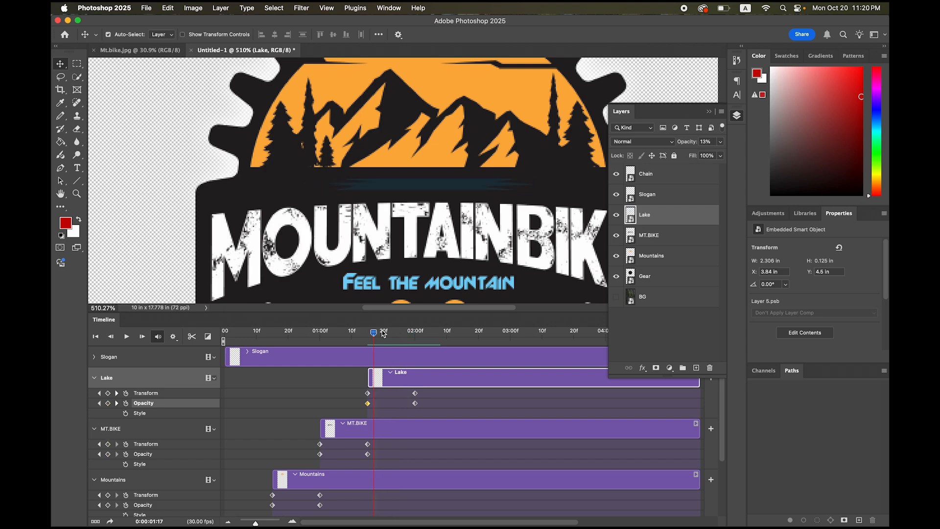
# Play the logo animation from the start of the timeline to preview the Lake layer's fade-in with the earlier layers.
pyautogui.moveTo(502, 218); pyautogui.dragTo(438, 219)
pyautogui.moveTo(534, 231); pyautogui.dragTo(478, 197)
pyautogui.click(225, 334)
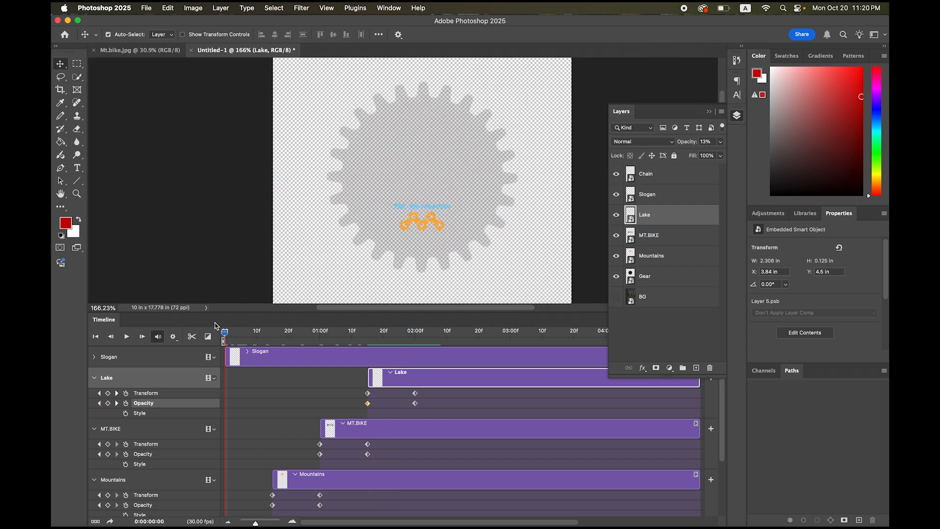
pyautogui.click(127, 337)
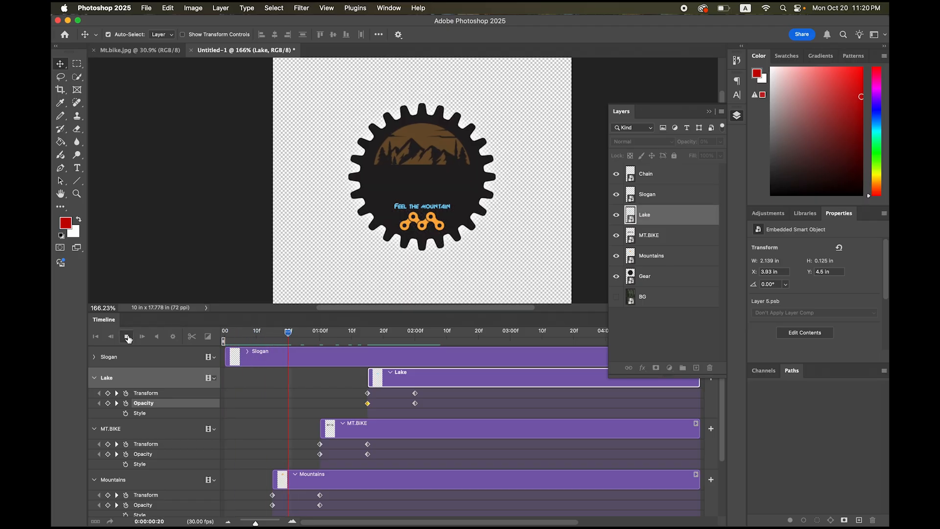
pyautogui.click(126, 336)
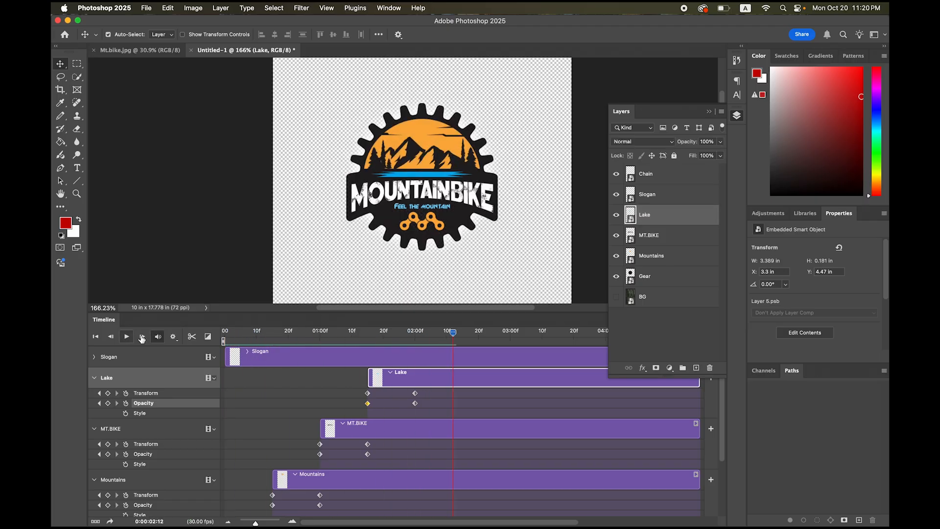
# Trim the Slogan clip so that it starts at 02:00 on the timeline.
pyautogui.moveTo(454, 333); pyautogui.dragTo(417, 338)
pyautogui.scroll(1, 725, 421)
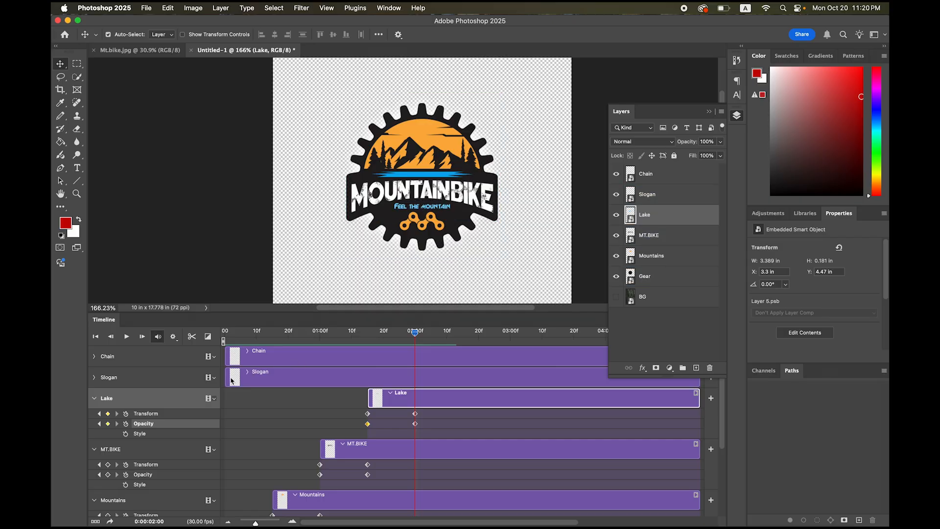
pyautogui.moveTo(227, 378); pyautogui.dragTo(414, 390)
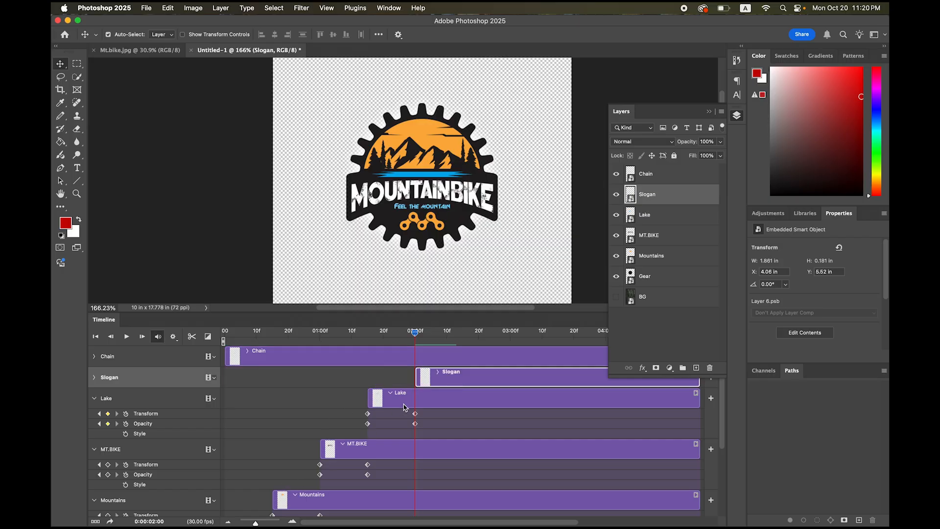
# Add Transform and Opacity keyframes to the Slogan layer at 02:00 and 02:15.
pyautogui.click(94, 377)
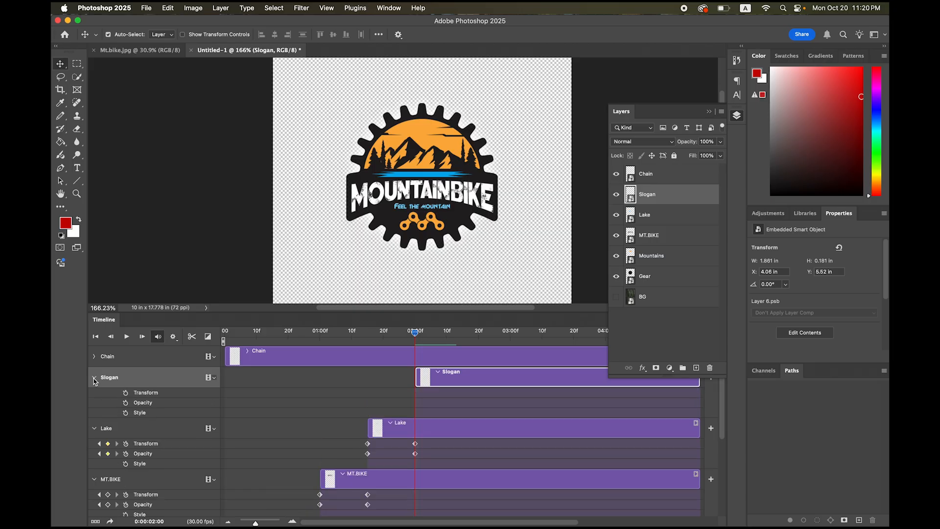
pyautogui.click(126, 392)
pyautogui.click(126, 403)
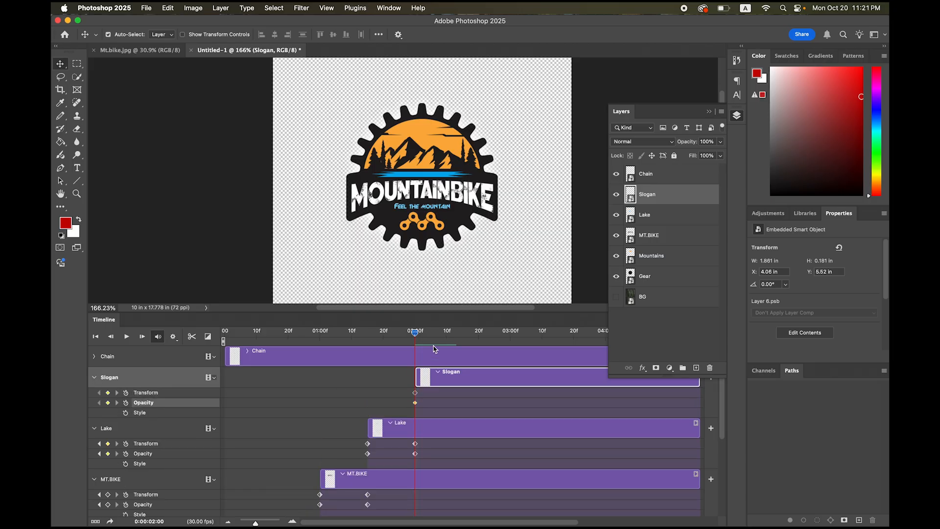
pyautogui.moveTo(415, 334); pyautogui.dragTo(465, 337)
pyautogui.click(108, 393)
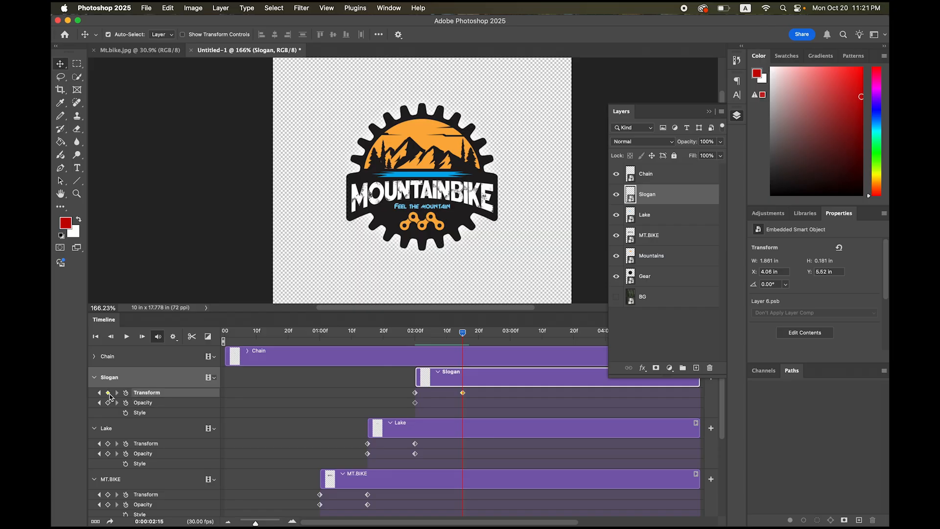
pyautogui.click(108, 402)
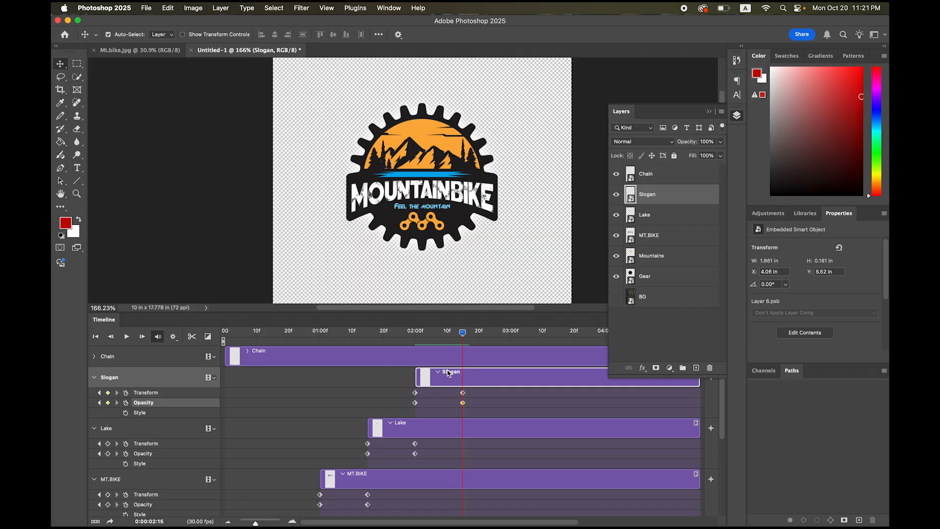
pyautogui.moveTo(464, 334); pyautogui.dragTo(419, 343)
pyautogui.moveTo(415, 394); pyautogui.dragTo(418, 393)
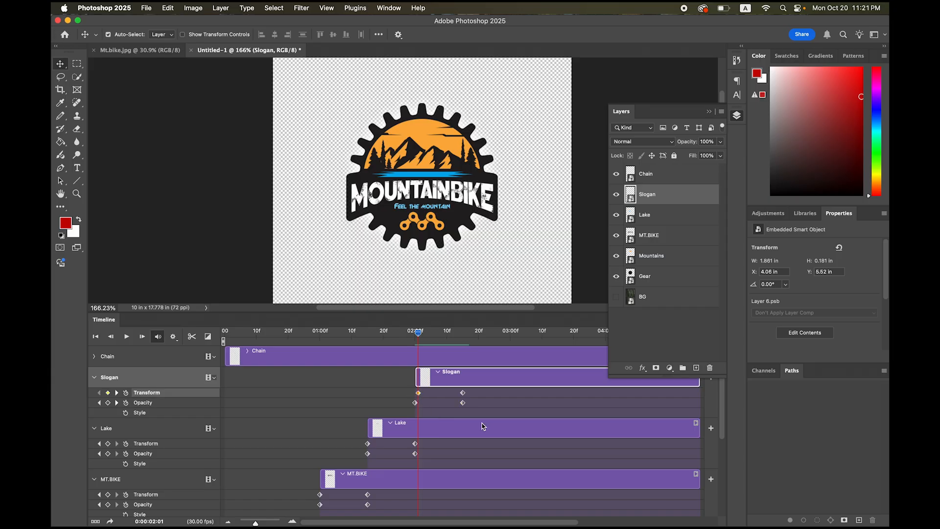
pyautogui.press('super+z')
pyautogui.moveTo(415, 393); pyautogui.dragTo(418, 393)
pyautogui.press('super+z')
pyautogui.press('super+z')
# Scale the Slogan layer up to about 156% at its Transform keyframe at 02:00.
pyautogui.click(415, 333)
pyautogui.press('super+t')
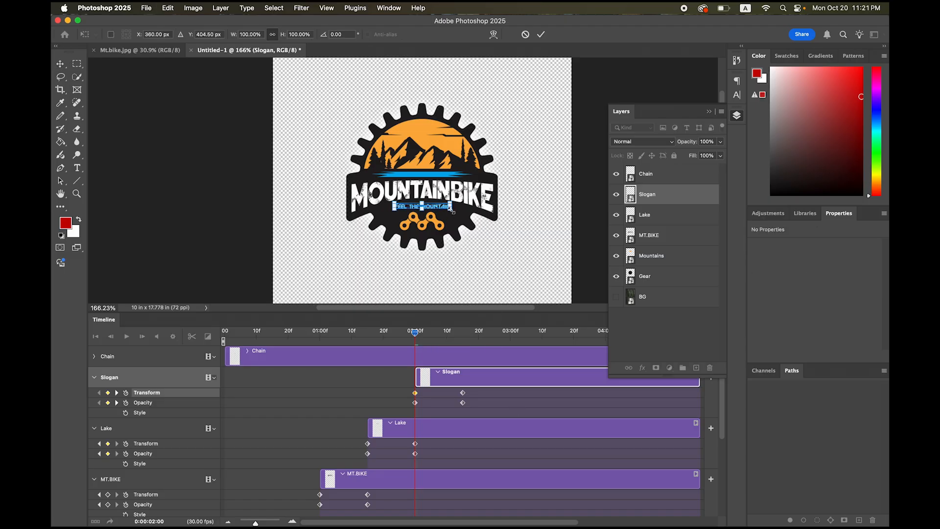
pyautogui.moveTo(453, 212); pyautogui.dragTo(468, 223)
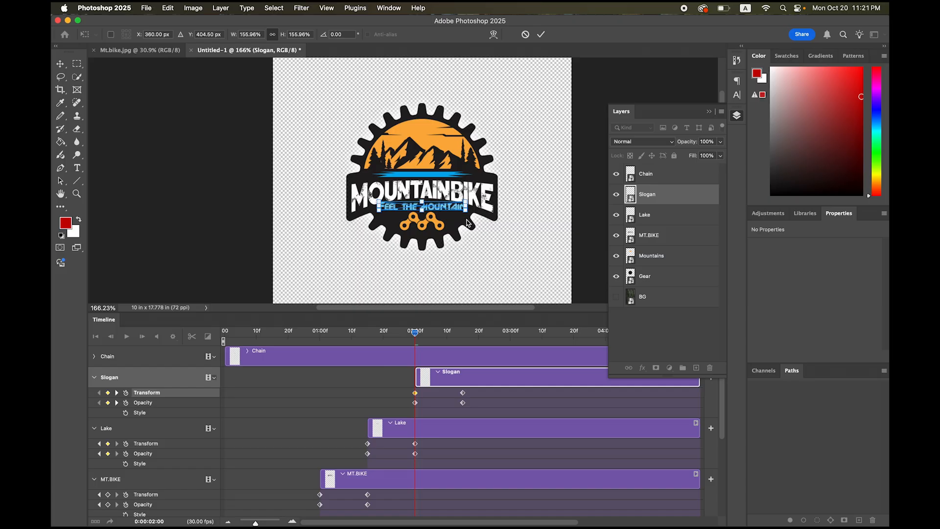
pyautogui.click(540, 34)
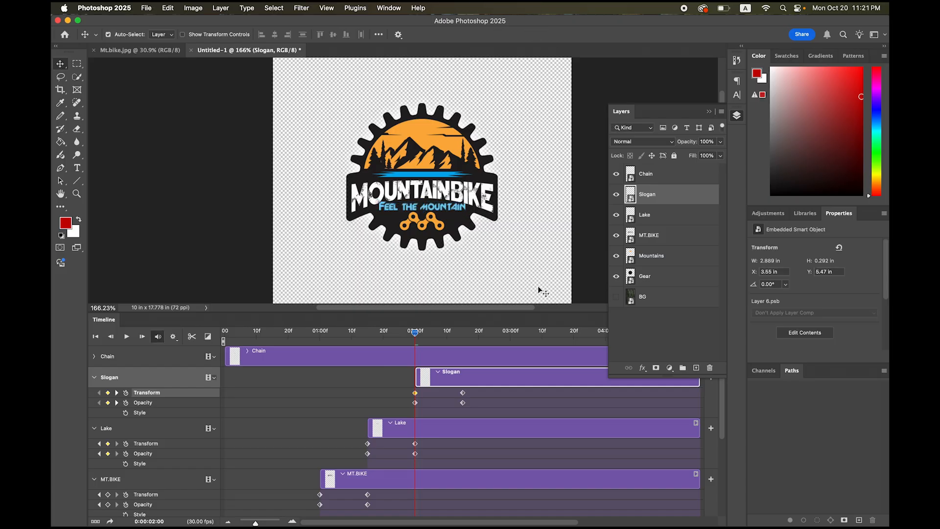
# Set the Slogan layer's opacity to 0% at its Opacity keyframe at 02:00.
pyautogui.click(415, 403)
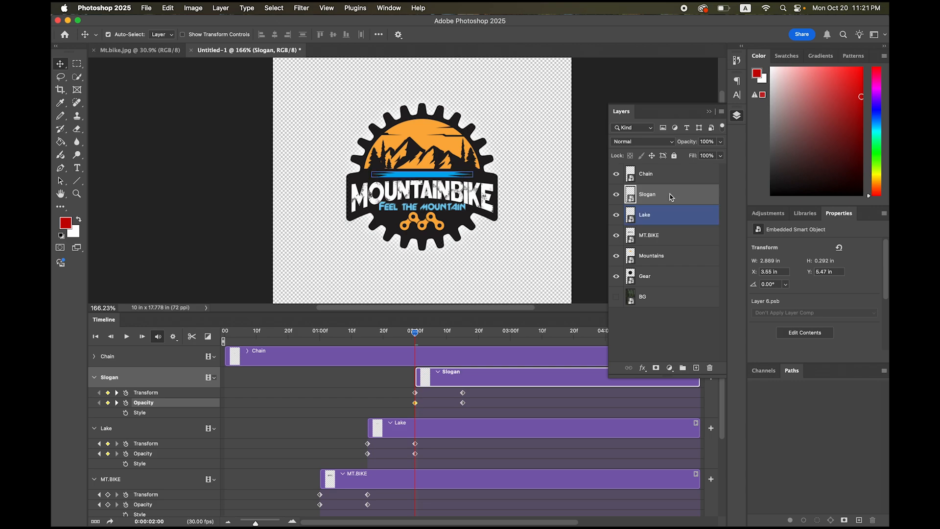
pyautogui.click(720, 141)
pyautogui.moveTo(720, 155); pyautogui.dragTo(647, 156)
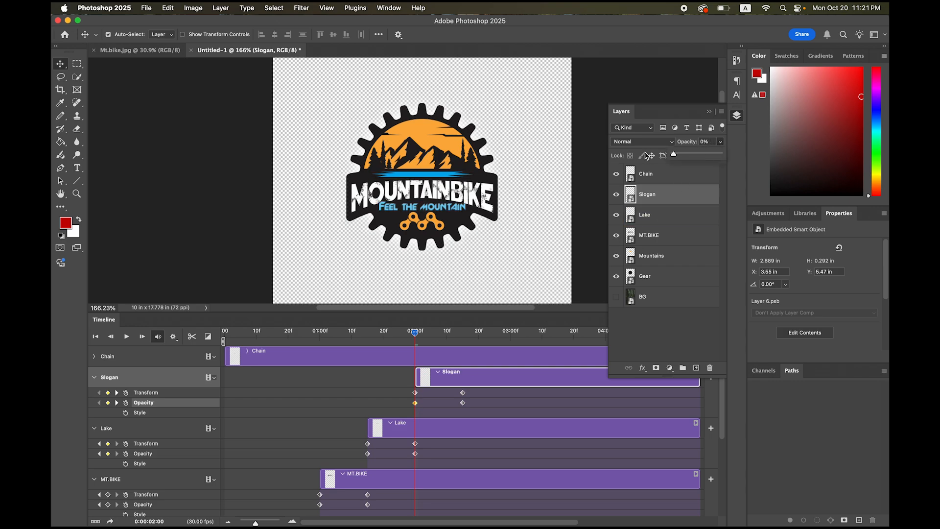
# Trim the Chain clip so that it starts at 02:15 and add Transform and Opacity keyframes at that point.
pyautogui.moveTo(415, 338); pyautogui.dragTo(462, 354)
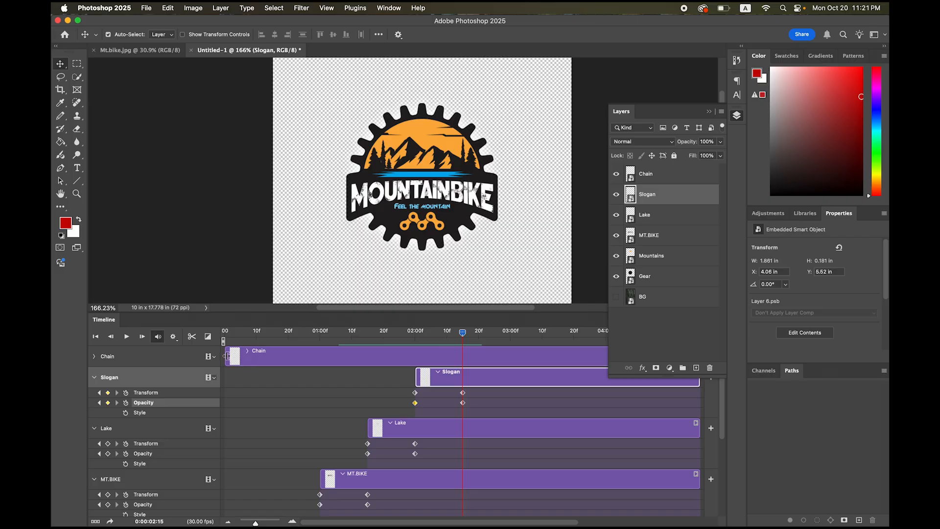
pyautogui.moveTo(227, 356); pyautogui.dragTo(463, 376)
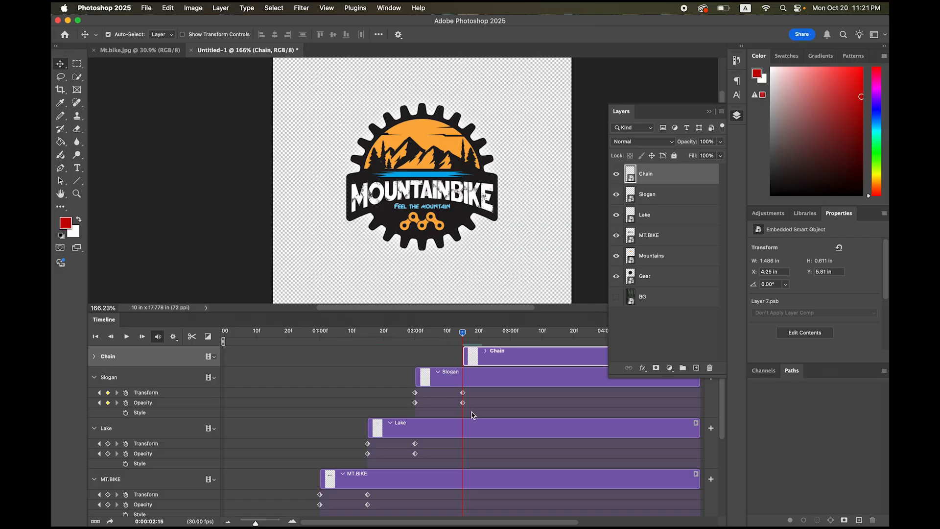
pyautogui.click(95, 357)
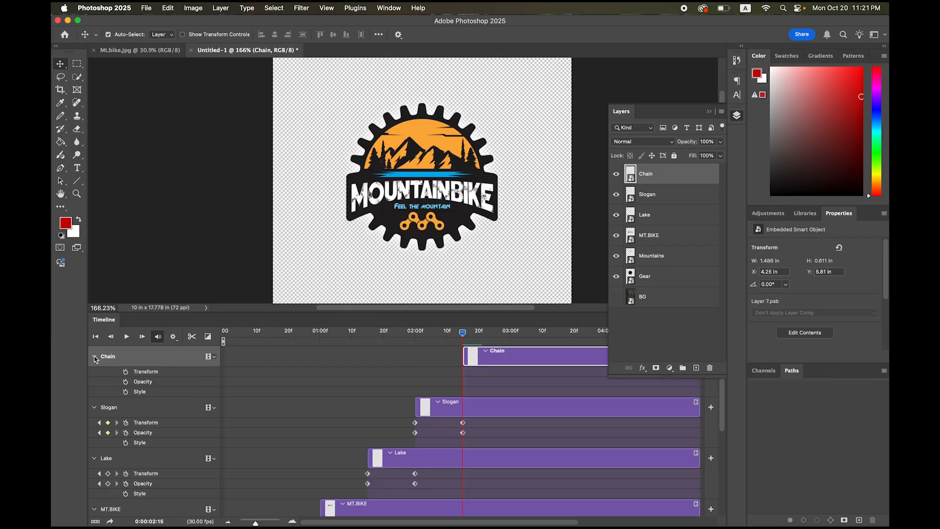
pyautogui.click(126, 373)
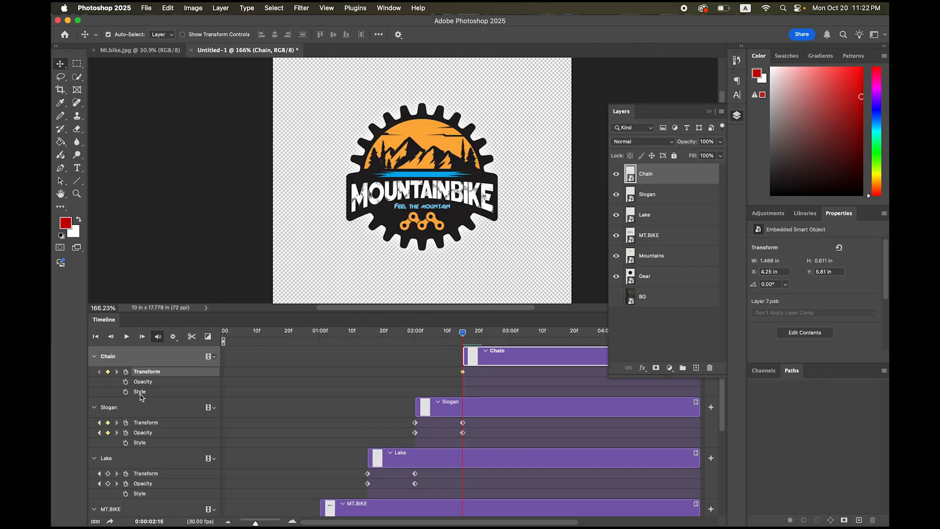
pyautogui.click(126, 382)
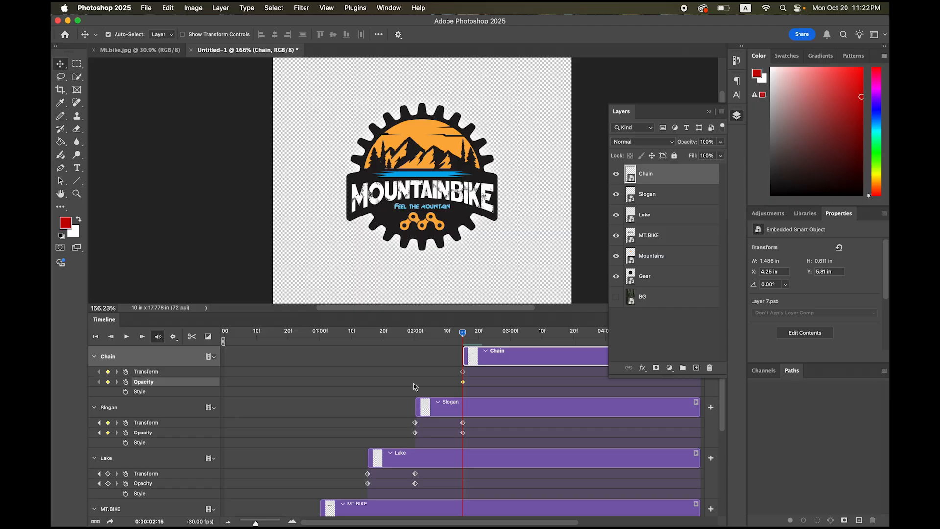
# Add a second pair of Transform and Opacity keyframes to the Chain layer at 03:00.
pyautogui.moveTo(465, 334); pyautogui.dragTo(515, 336)
pyautogui.press('Left')
pyautogui.click(108, 373)
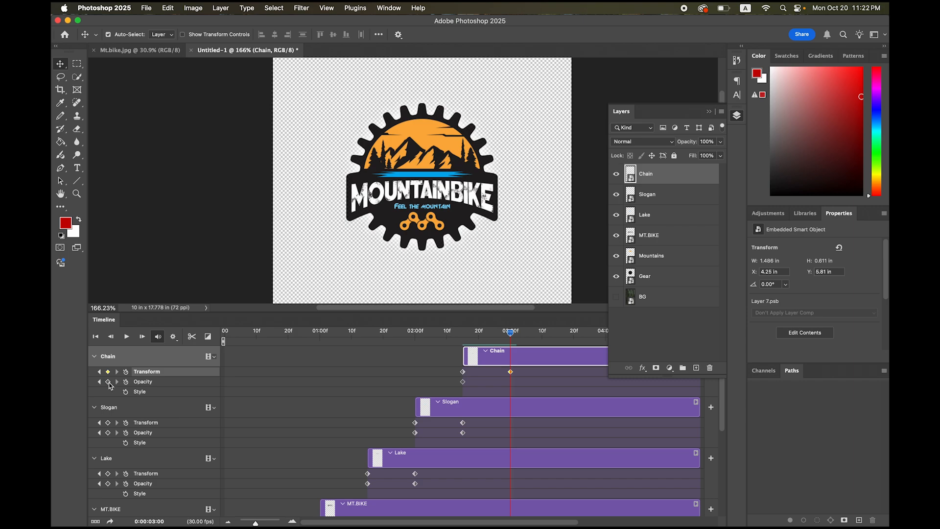
pyautogui.click(109, 382)
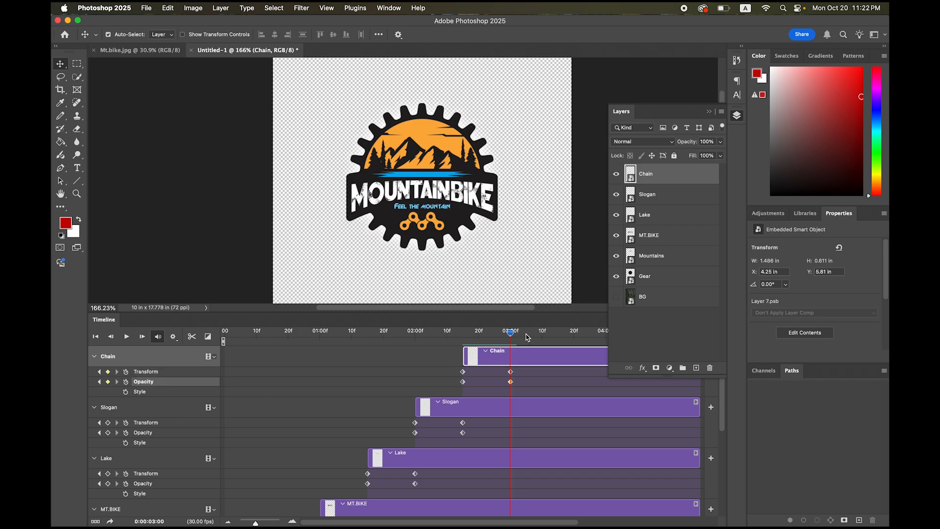
# Scale the Chain layer down to about 82% at its Transform keyframe at 02:15.
pyautogui.moveTo(511, 335); pyautogui.dragTo(464, 338)
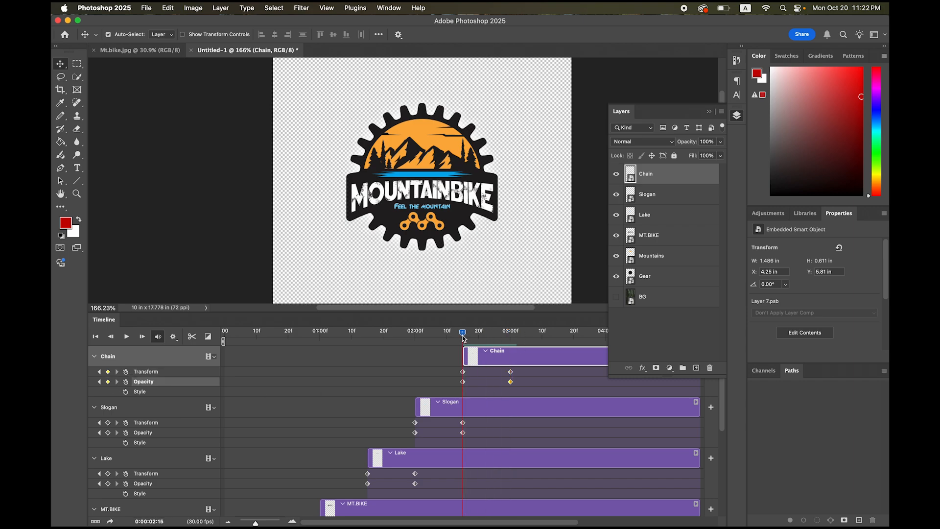
pyautogui.click(463, 372)
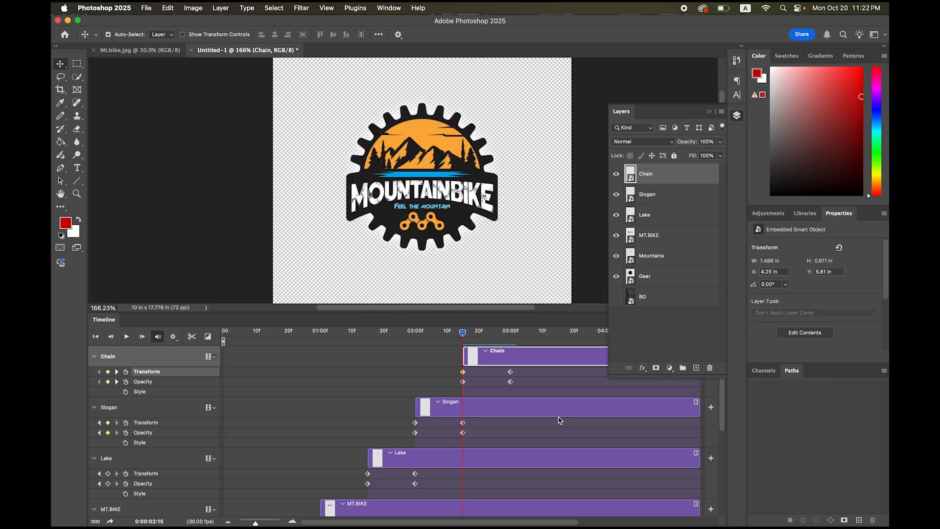
pyautogui.press('super+t')
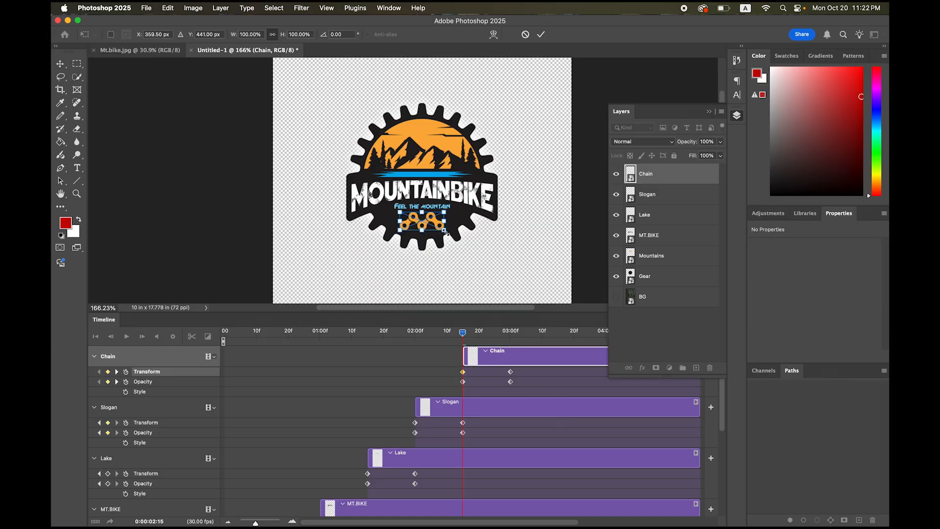
pyautogui.moveTo(445, 232); pyautogui.dragTo(442, 230)
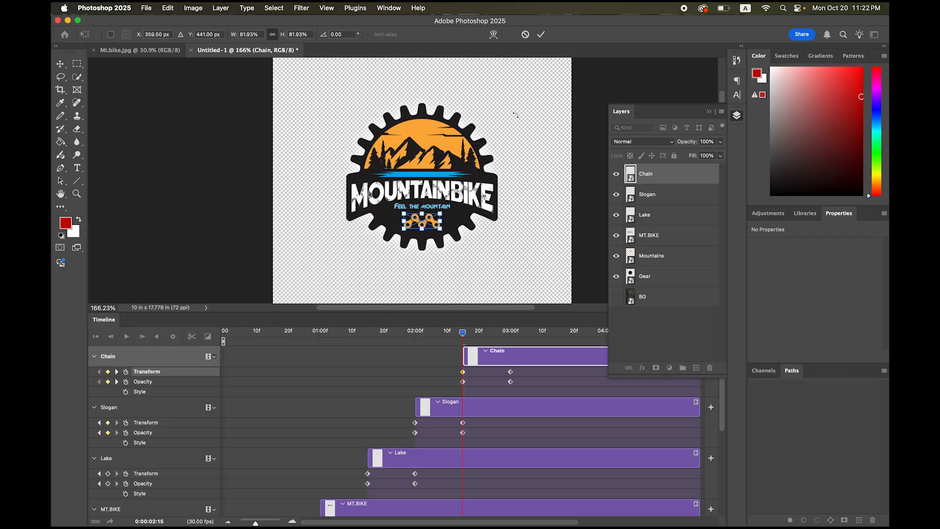
pyautogui.click(541, 35)
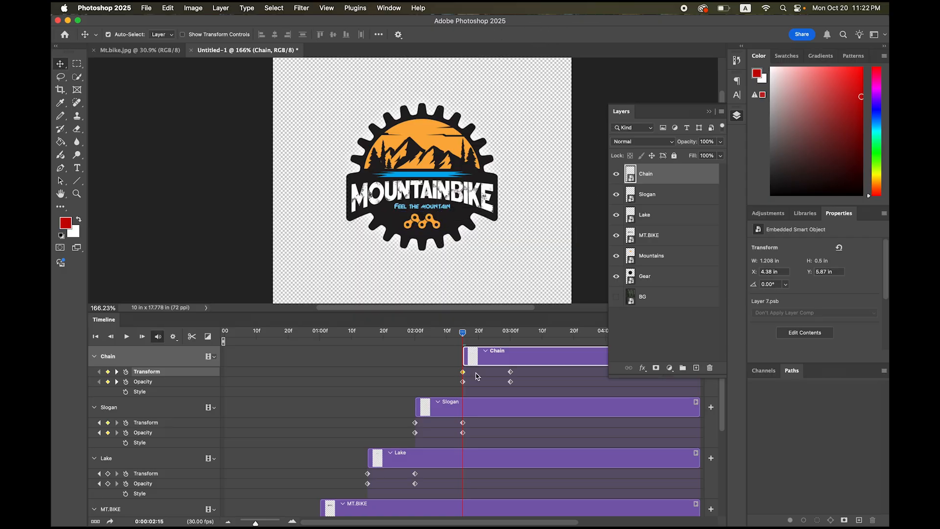
# Set the Chain layer's opacity to 0% at its Opacity keyframe at 02:15.
pyautogui.click(463, 382)
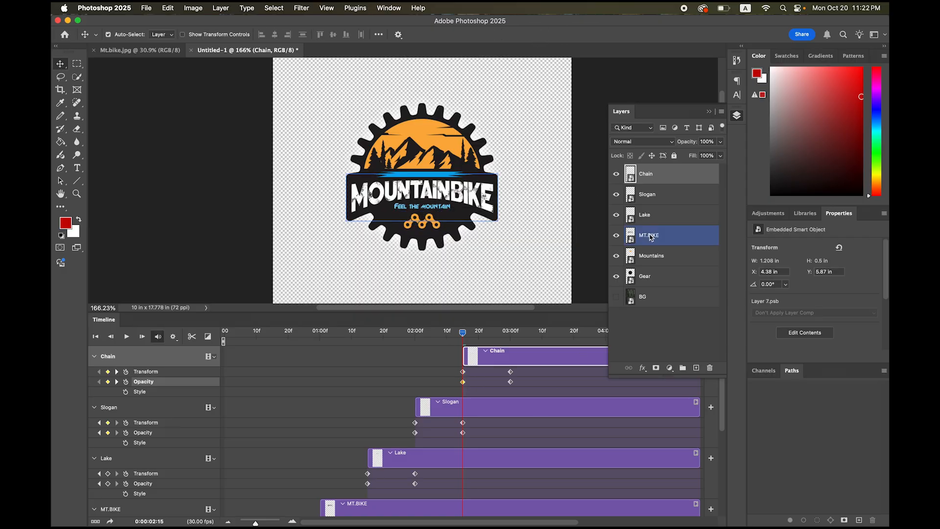
pyautogui.moveTo(721, 146); pyautogui.dragTo(640, 153)
pyautogui.click(594, 131)
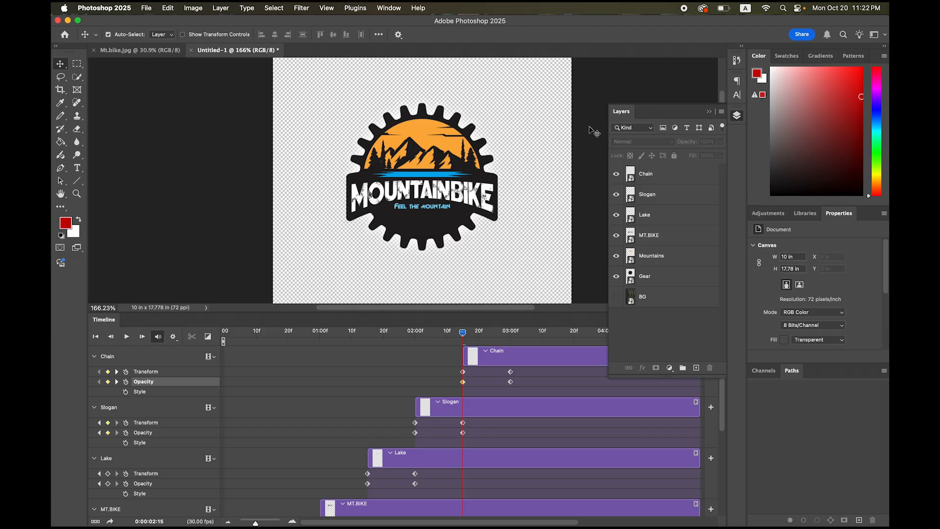
# Play the complete logo animation from the beginning of the timeline.
pyautogui.moveTo(465, 334); pyautogui.dragTo(166, 336)
pyautogui.click(126, 337)
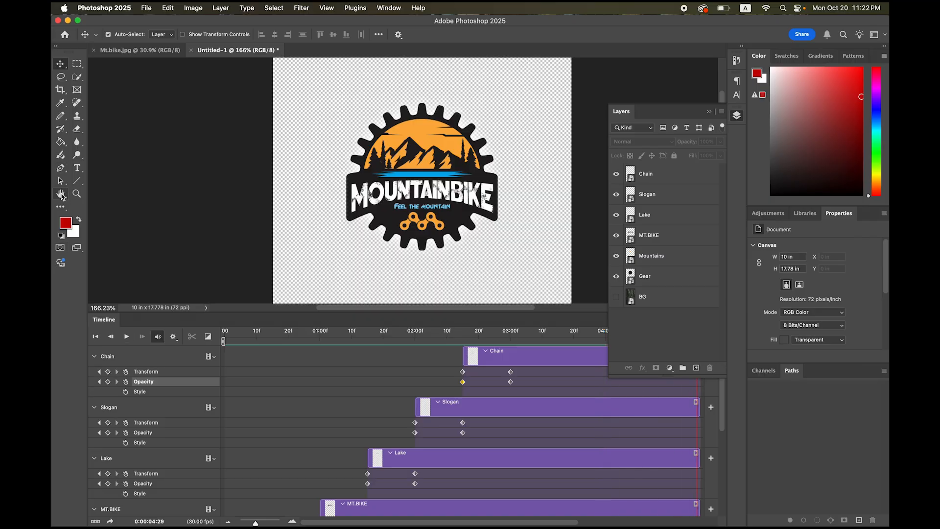
pyautogui.doubleClick(61, 194)
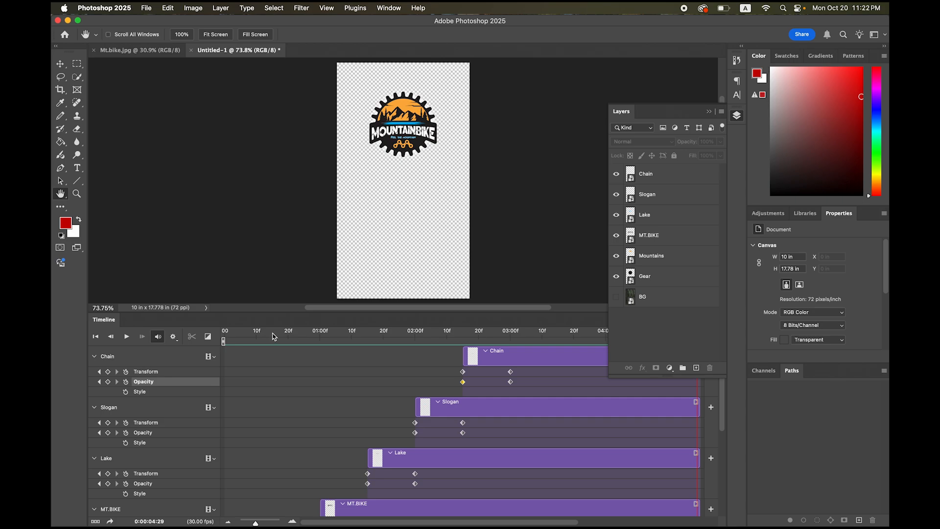
# Make the BG layer visible and play the logo animation over the forest photo.
pyautogui.click(616, 297)
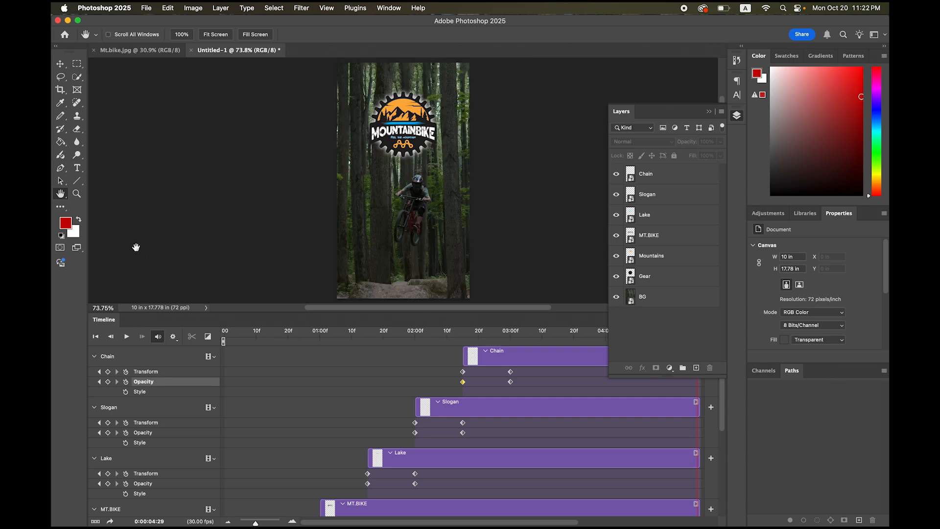
pyautogui.click(127, 337)
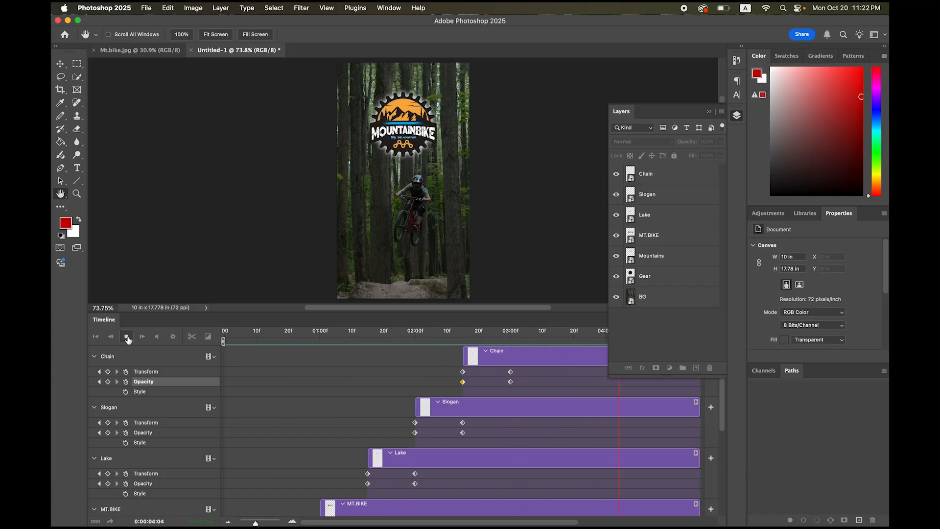
pyautogui.click(127, 337)
# Collapse the Chain, Slogan, Lake, MT.BIKE, Mountains and Gear tracks in the timeline.
pyautogui.click(95, 357)
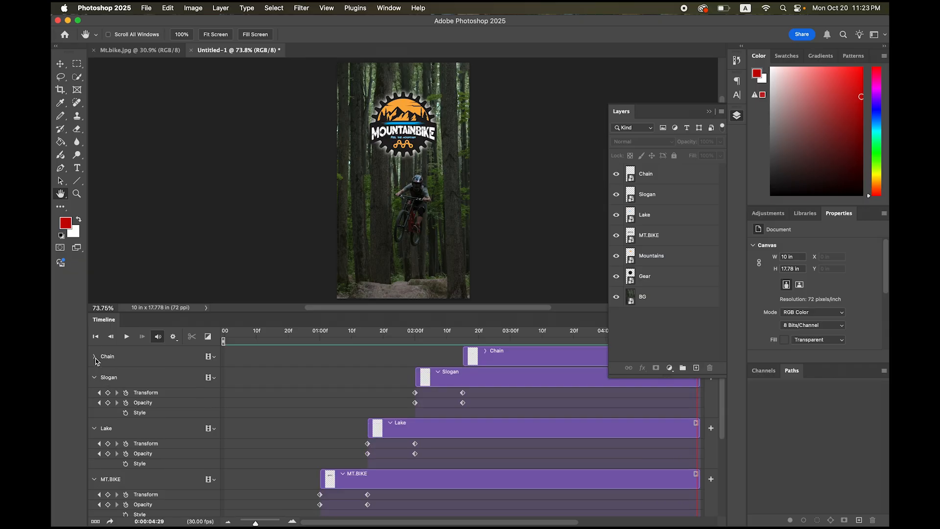
pyautogui.click(95, 377)
pyautogui.click(95, 399)
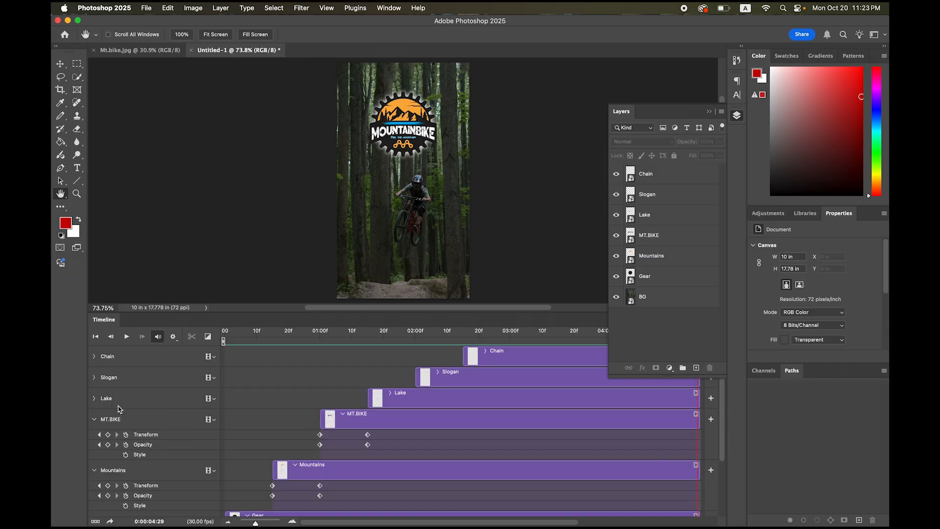
pyautogui.click(96, 422)
pyautogui.click(101, 441)
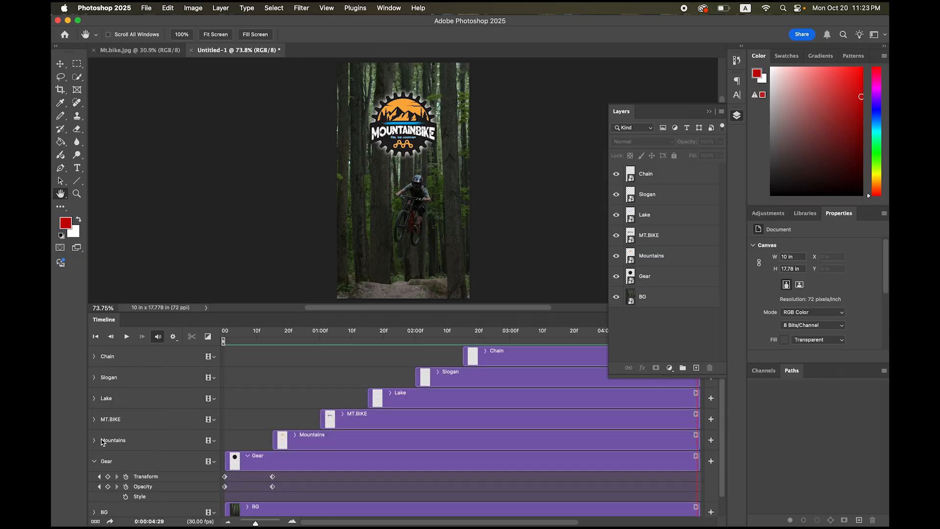
pyautogui.click(94, 462)
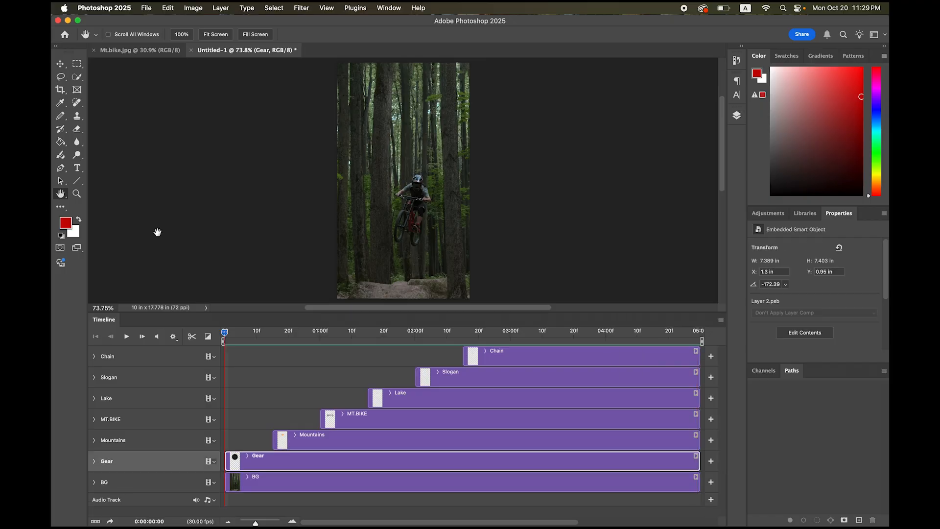
# Play the logo animation through to its end and return the playhead to the first frame.
pyautogui.click(127, 337)
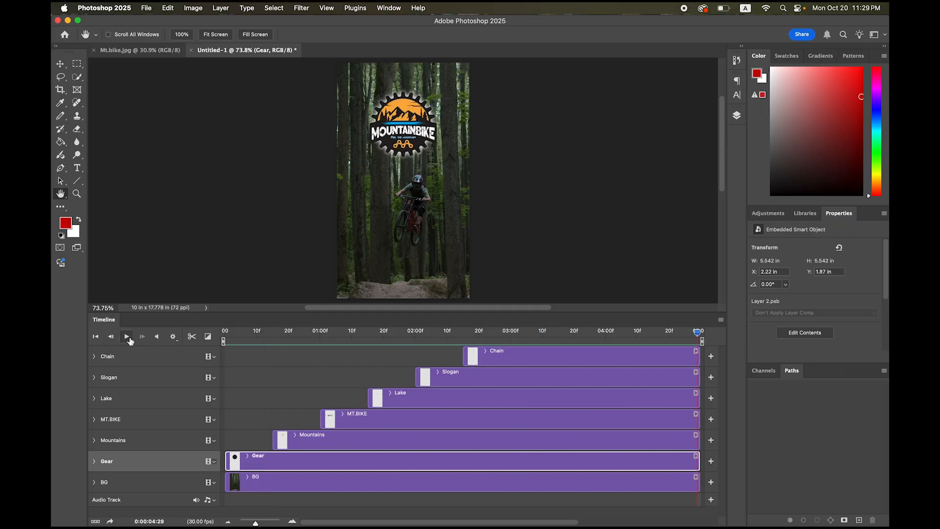
pyautogui.click(111, 337)
pyautogui.click(112, 338)
pyautogui.click(96, 337)
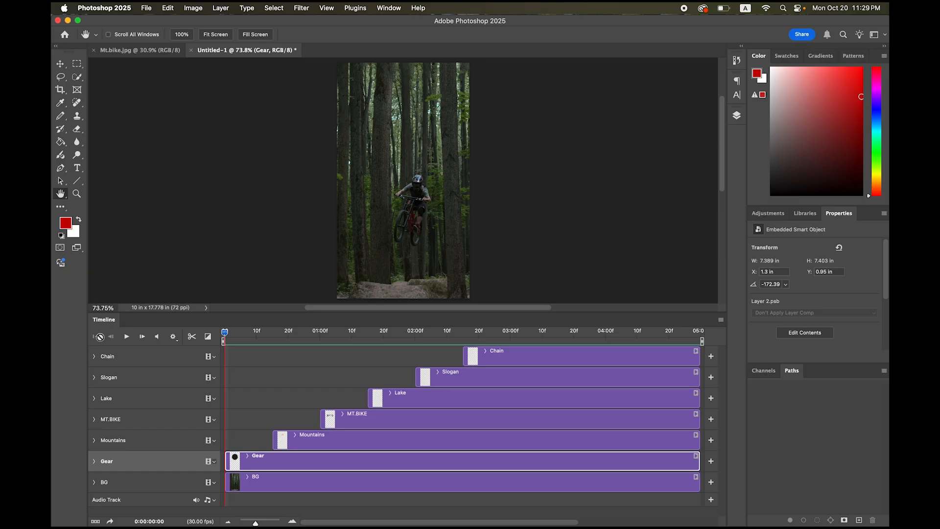
# Expand the BG track and enable Style keyframe animation with a keyframe at the first frame.
pyautogui.click(94, 483)
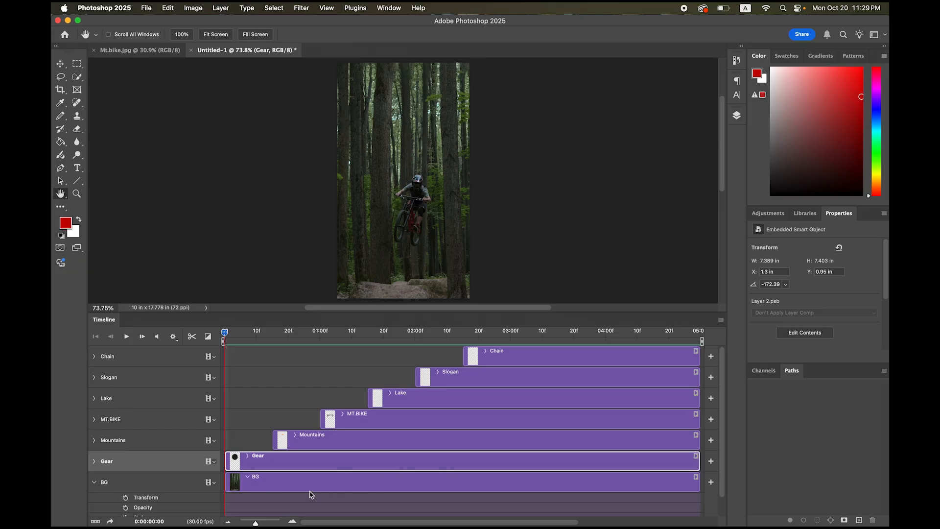
pyautogui.click(291, 488)
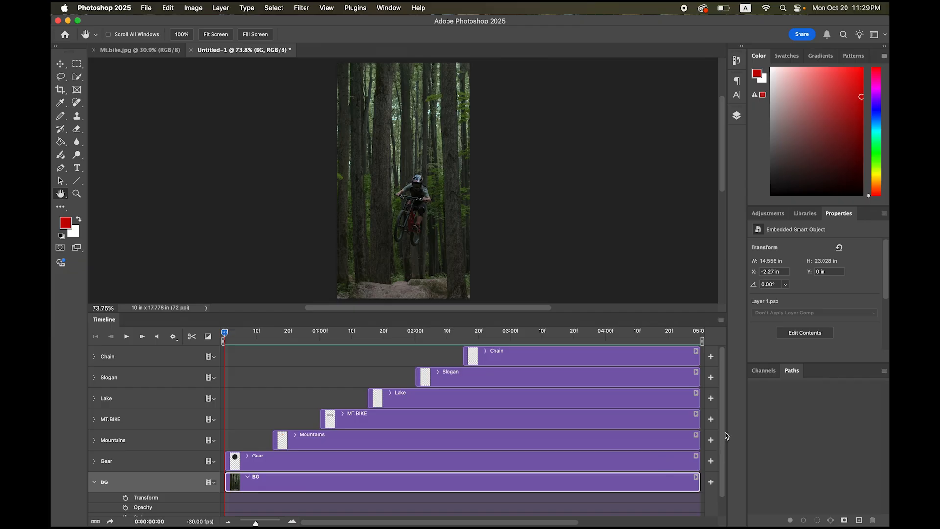
pyautogui.scroll(-1, 723, 437)
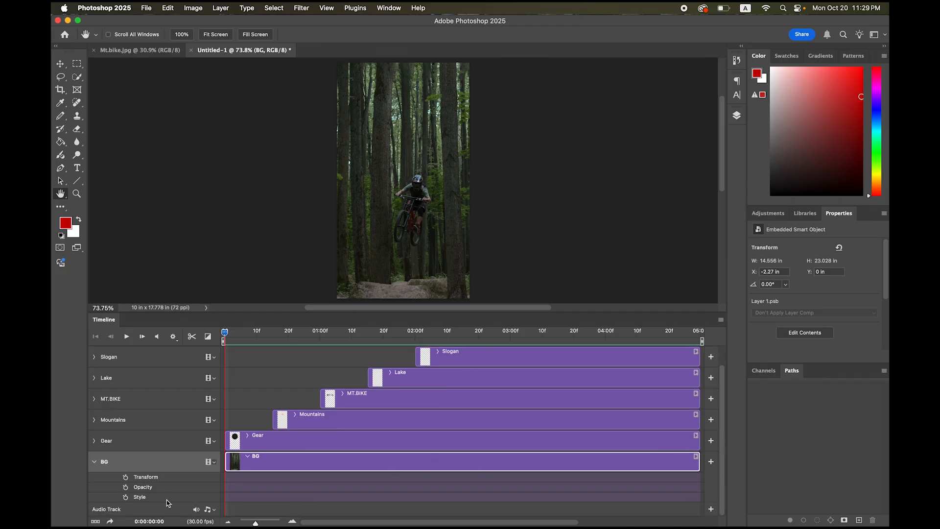
pyautogui.click(126, 498)
# Add Style keyframes to the BG track at 02:11 and at the final frame, 04:29.
pyautogui.moveTo(225, 335); pyautogui.dragTo(458, 349)
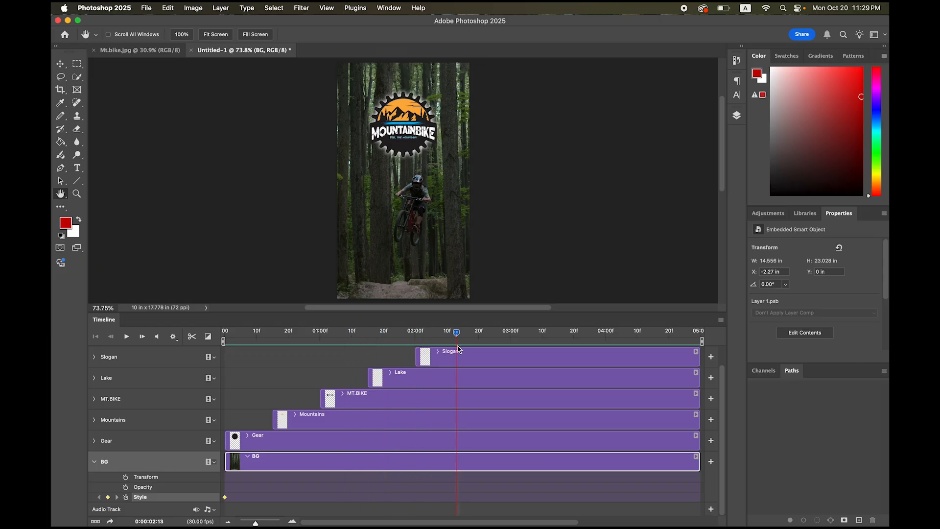
pyautogui.moveTo(459, 348)
pyautogui.mouseDown()
pyautogui.moveTo(382, 349)
pyautogui.moveTo(451, 351)
pyautogui.mouseUp()
pyautogui.moveTo(451, 337); pyautogui.dragTo(698, 350)
pyautogui.click(107, 497)
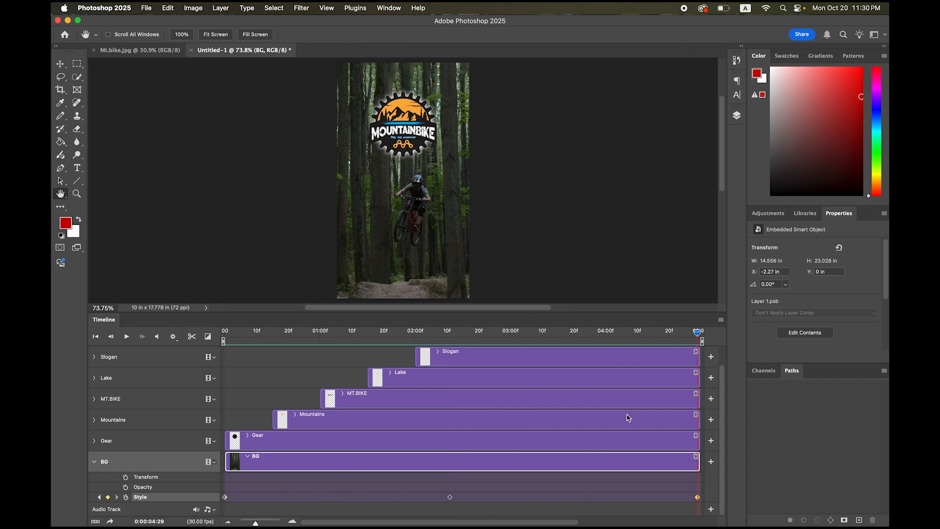
# Enable a Gradient Overlay layer style on the BG layer at its 02:11 Style keyframe.
pyautogui.moveTo(699, 336); pyautogui.dragTo(601, 338)
pyautogui.moveTo(310, 350); pyautogui.dragTo(447, 411)
pyautogui.click(450, 497)
pyautogui.click(738, 117)
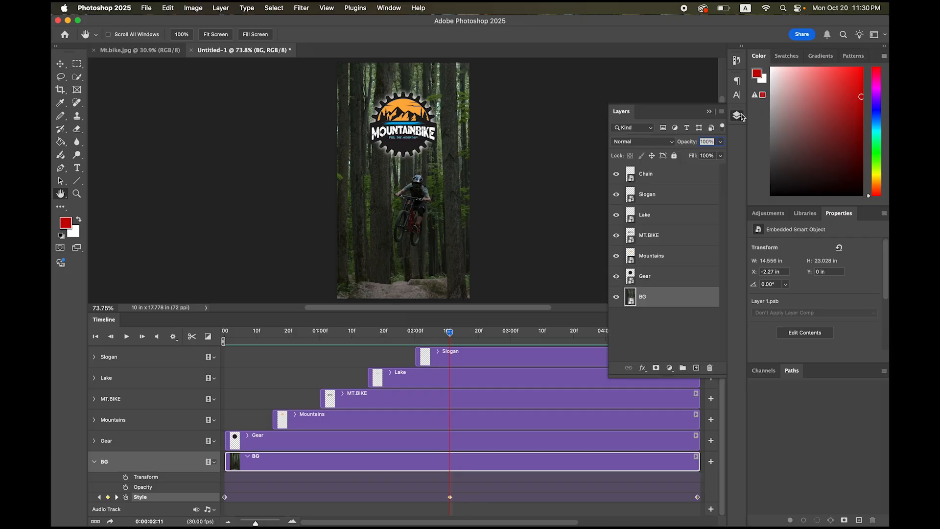
pyautogui.doubleClick(685, 301)
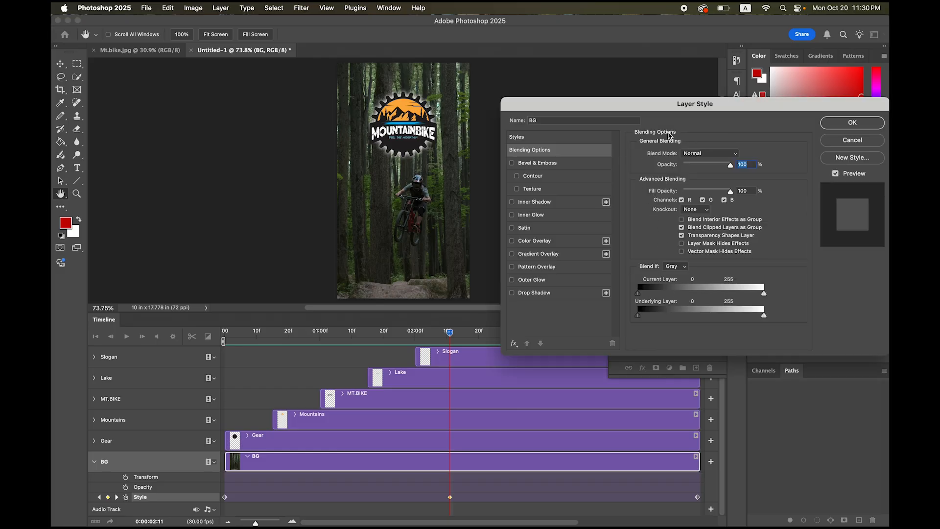
pyautogui.click(553, 255)
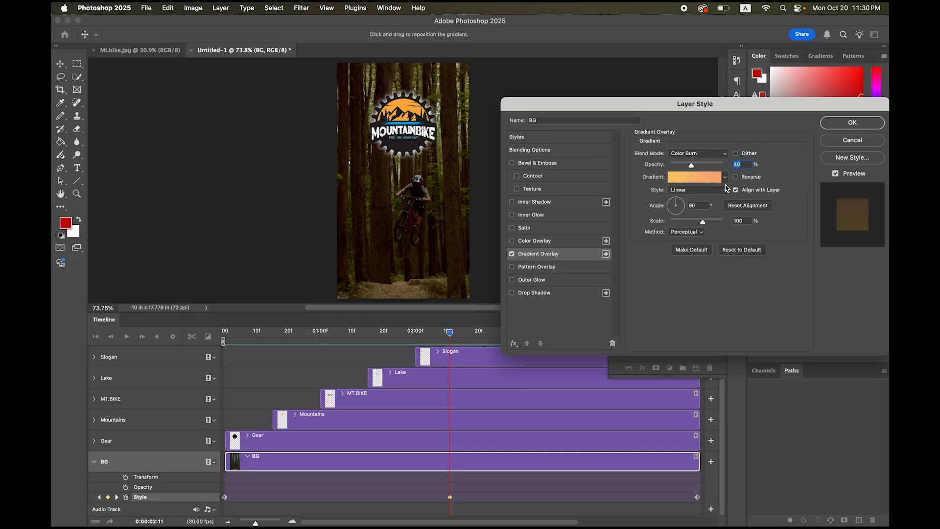
# Choose the lilac-to-blue preset from the Blues group for the BG gradient overlay and apply the style.
pyautogui.click(726, 178)
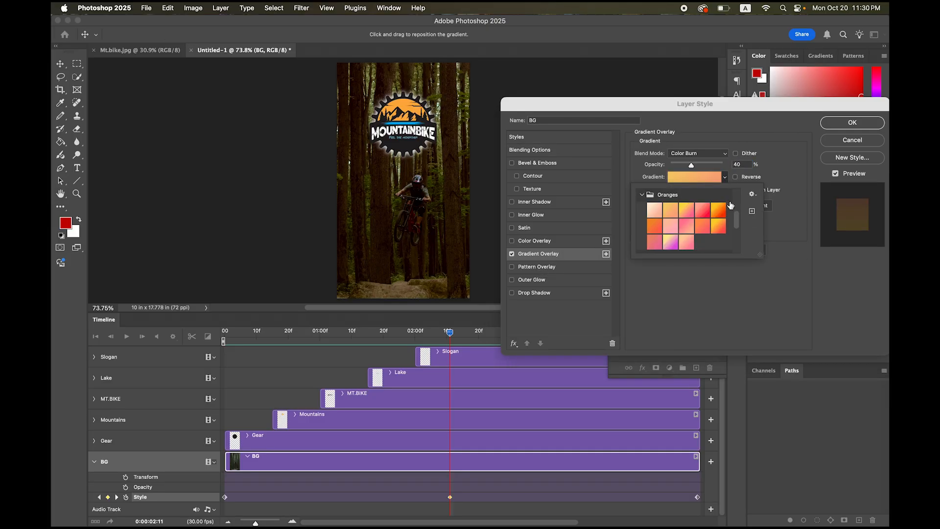
pyautogui.click(642, 196)
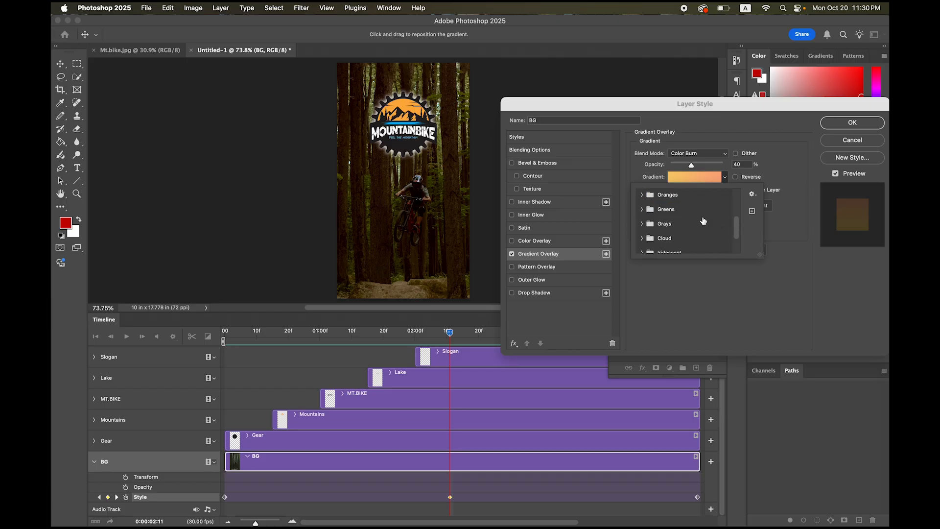
pyautogui.moveTo(740, 229); pyautogui.dragTo(740, 205)
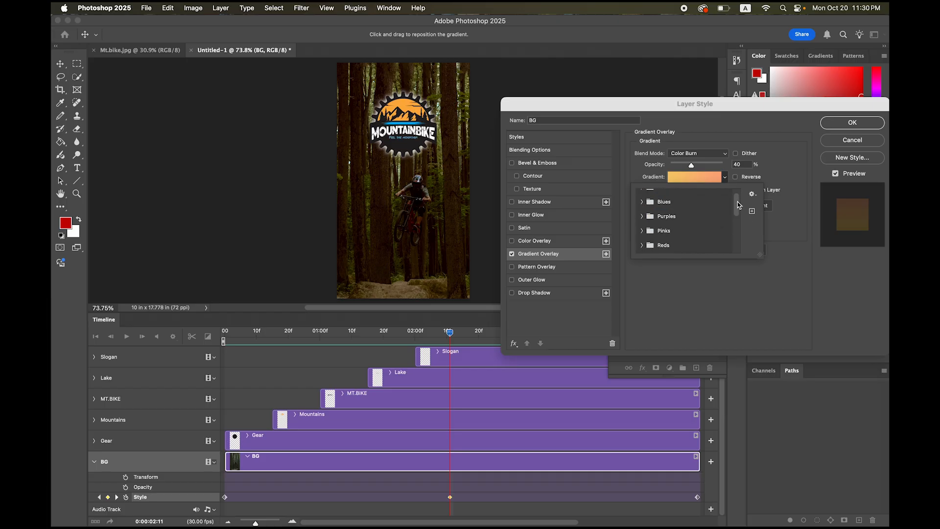
pyautogui.click(643, 201)
pyautogui.click(686, 215)
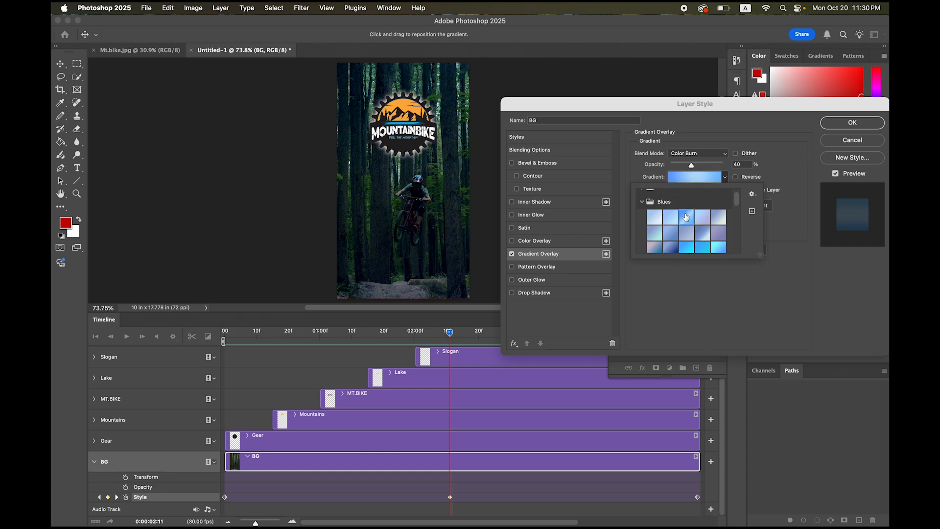
pyautogui.click(674, 248)
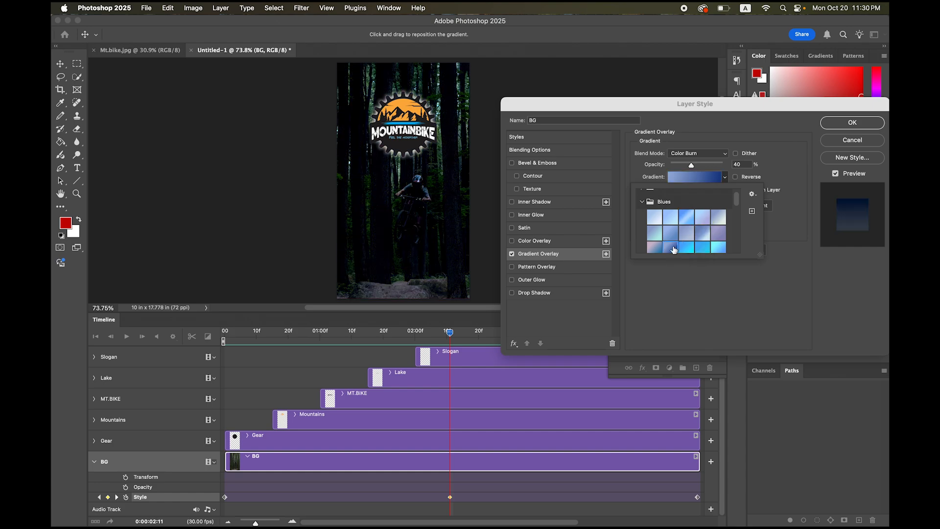
pyautogui.click(654, 246)
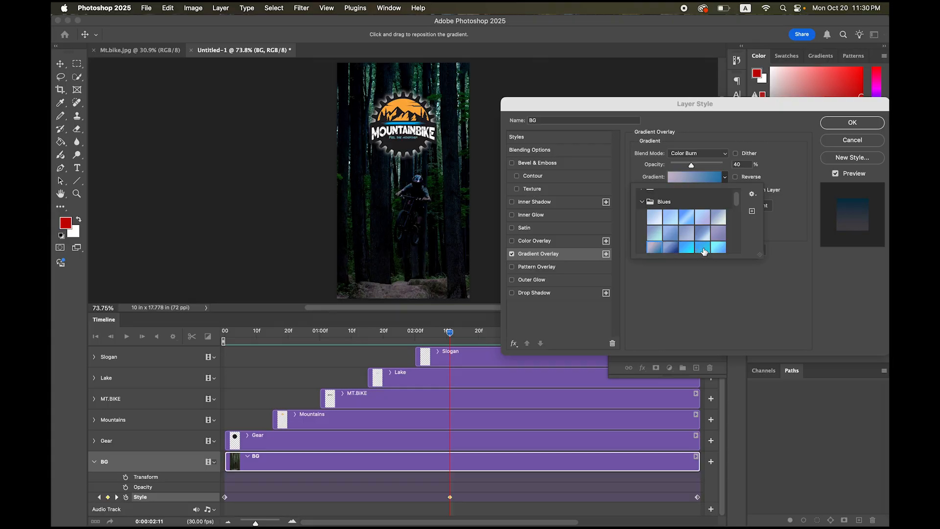
pyautogui.click(844, 125)
pyautogui.click(845, 125)
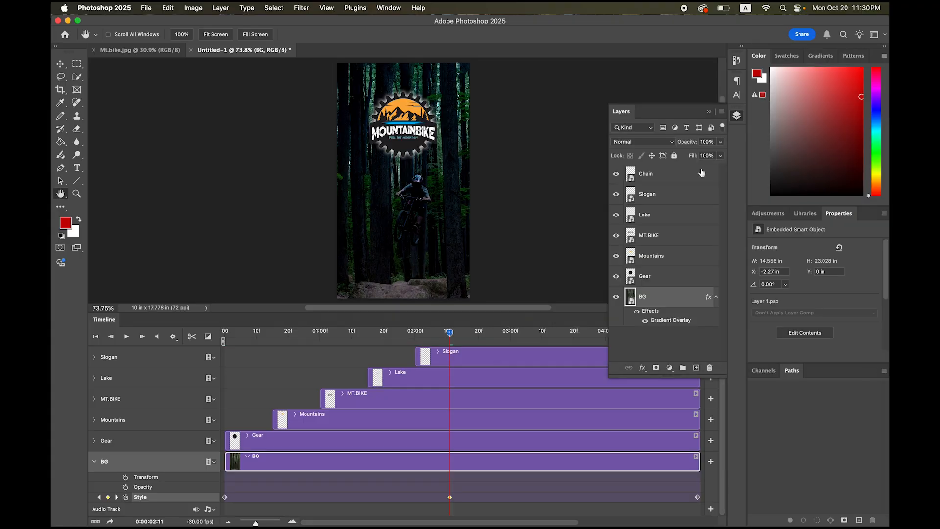
# Play the animation from the first frame to review the BG gradient colour change.
pyautogui.moveTo(450, 332); pyautogui.dragTo(189, 290)
pyautogui.click(126, 338)
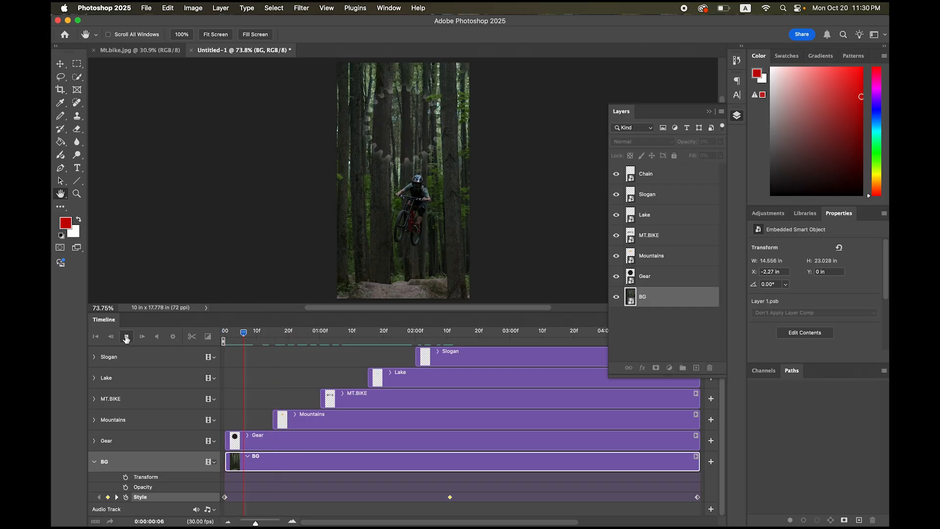
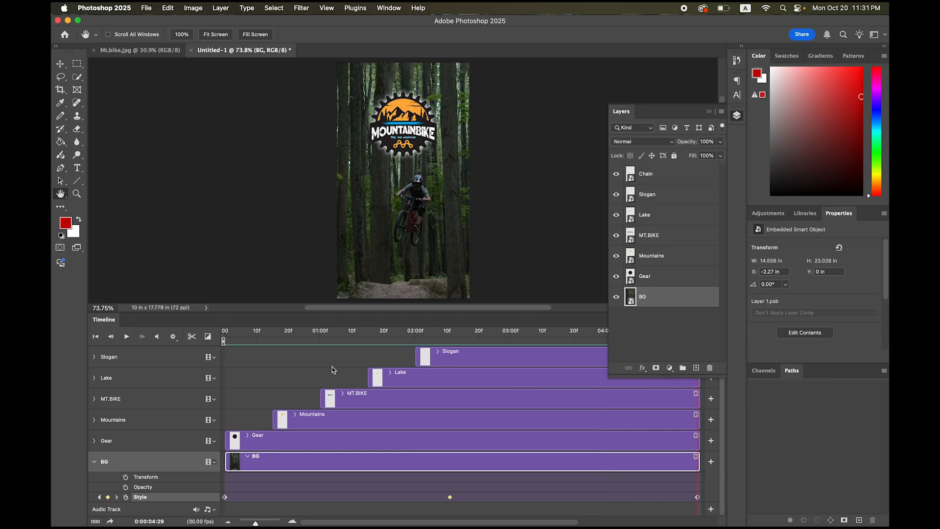
# Add another Style keyframe to the BG track at 01:05.
pyautogui.click(326, 334)
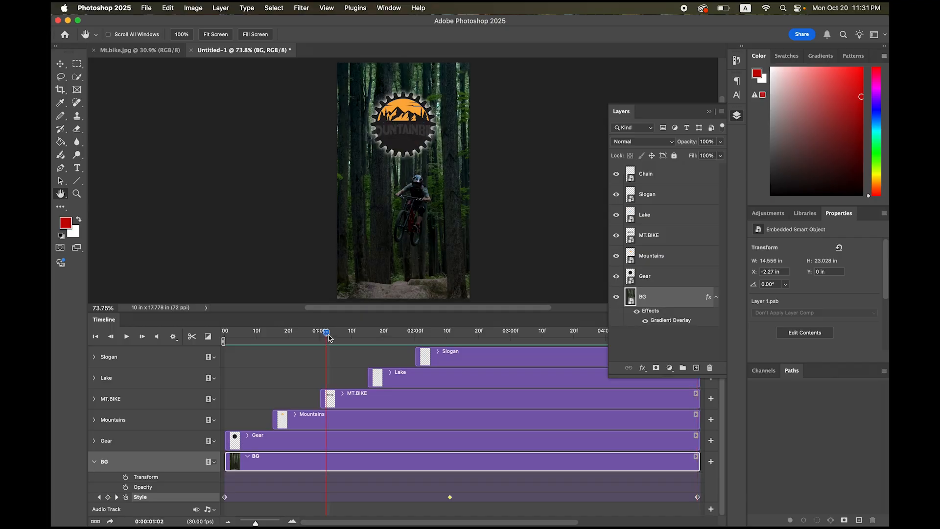
pyautogui.moveTo(327, 334); pyautogui.dragTo(338, 336)
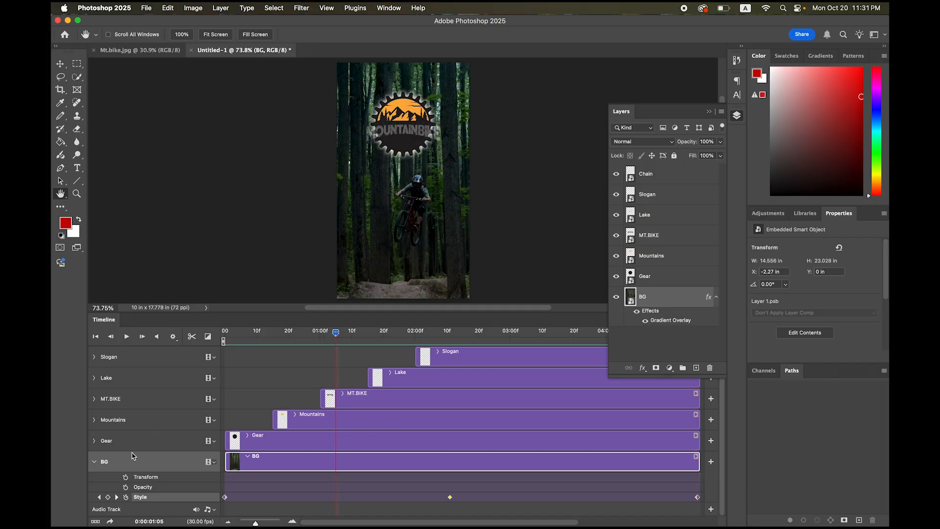
pyautogui.click(108, 498)
pyautogui.moveTo(338, 337); pyautogui.dragTo(336, 365)
# Enable a Color Overlay at 45% opacity on the BG layer at its 01:05 Style keyframe.
pyautogui.doubleClick(678, 297)
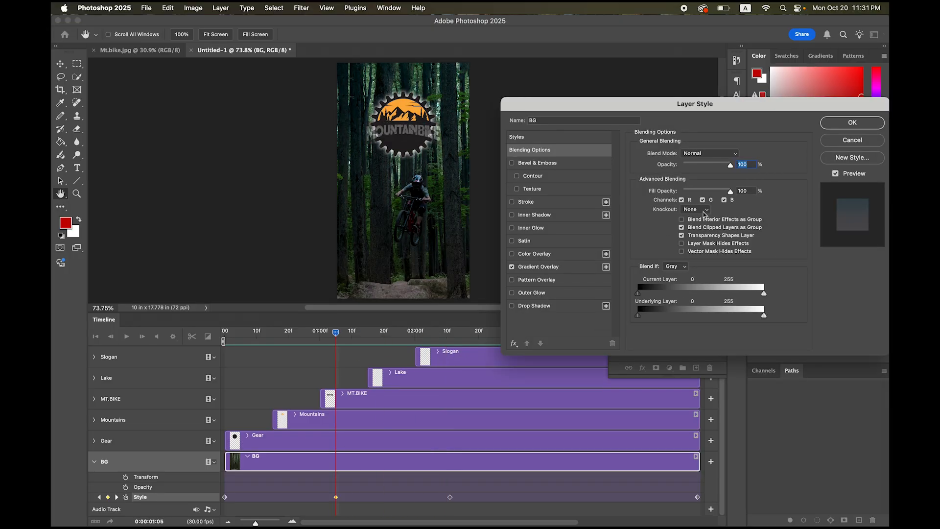
pyautogui.click(550, 267)
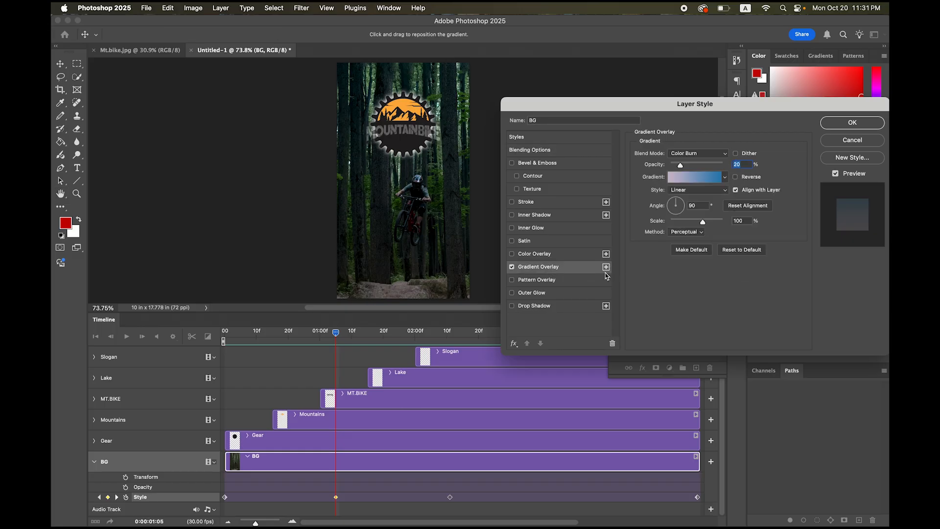
pyautogui.click(552, 256)
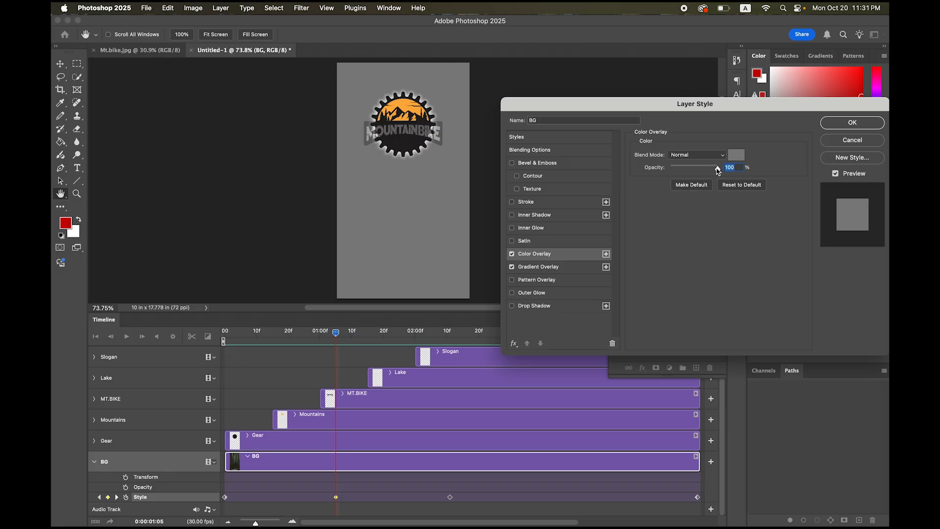
pyautogui.moveTo(719, 168); pyautogui.dragTo(691, 168)
# Set the BG color overlay to light red ff8585 at about 38% opacity and apply the layer style.
pyautogui.click(741, 158)
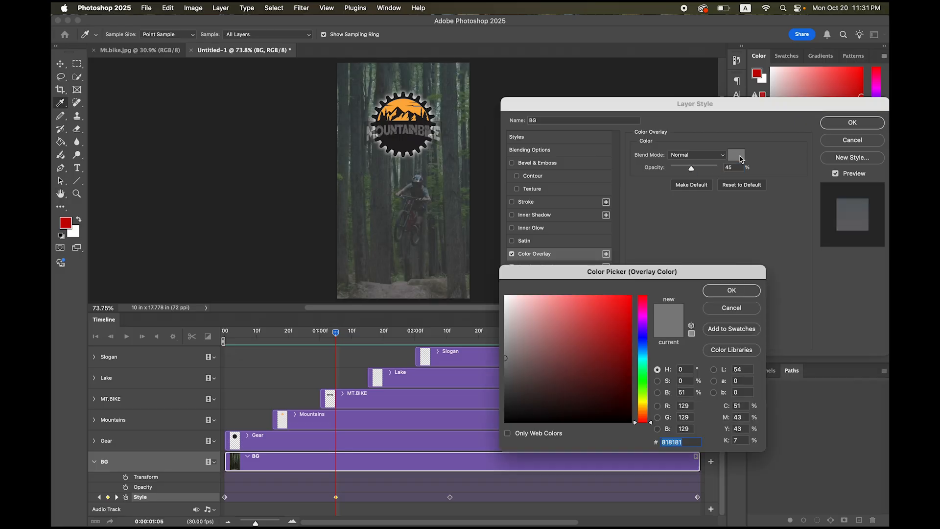
pyautogui.click(633, 295)
pyautogui.moveTo(634, 294); pyautogui.dragTo(632, 297)
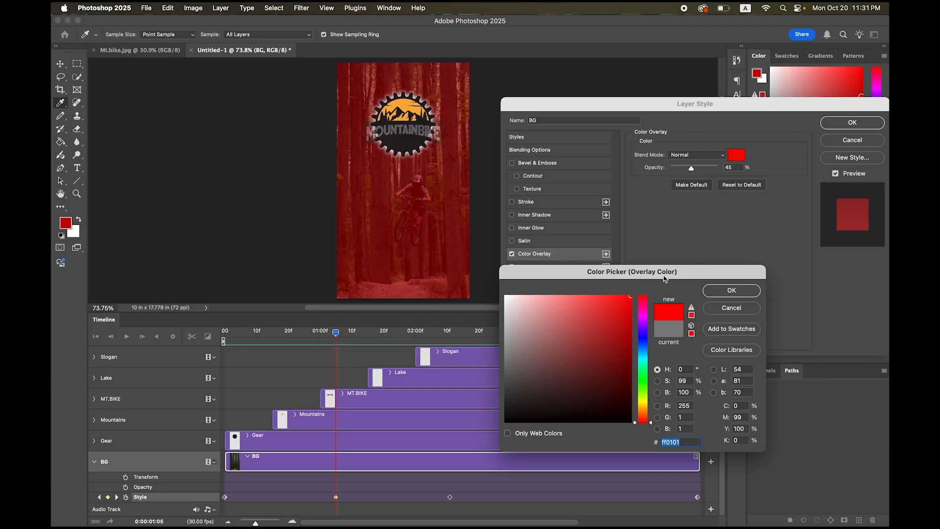
pyautogui.moveTo(564, 300)
pyautogui.mouseDown()
pyautogui.moveTo(554, 297)
pyautogui.moveTo(565, 294)
pyautogui.mouseUp()
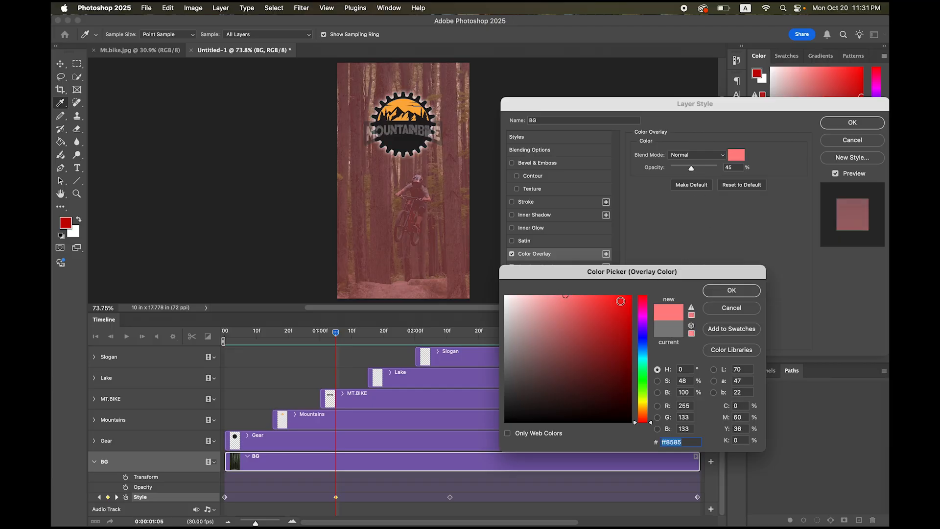
pyautogui.click(730, 292)
pyautogui.moveTo(691, 168); pyautogui.dragTo(688, 169)
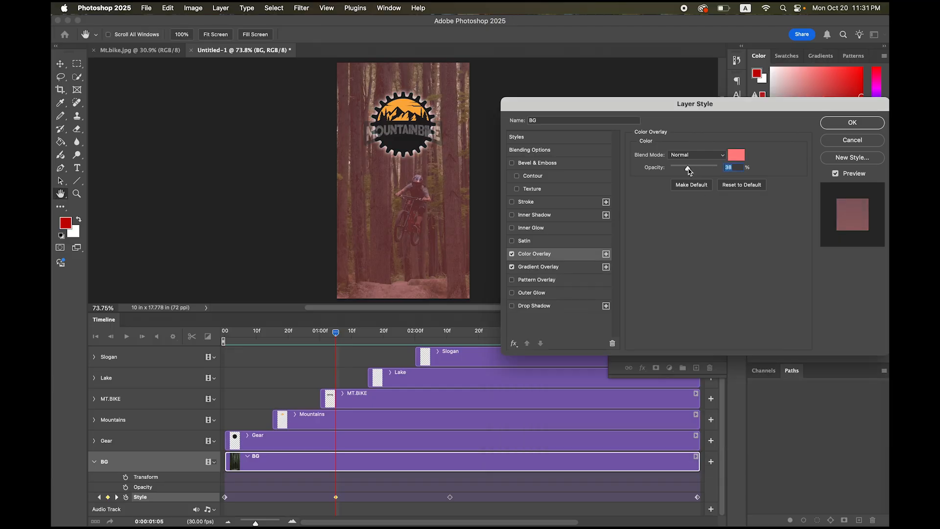
pyautogui.click(852, 123)
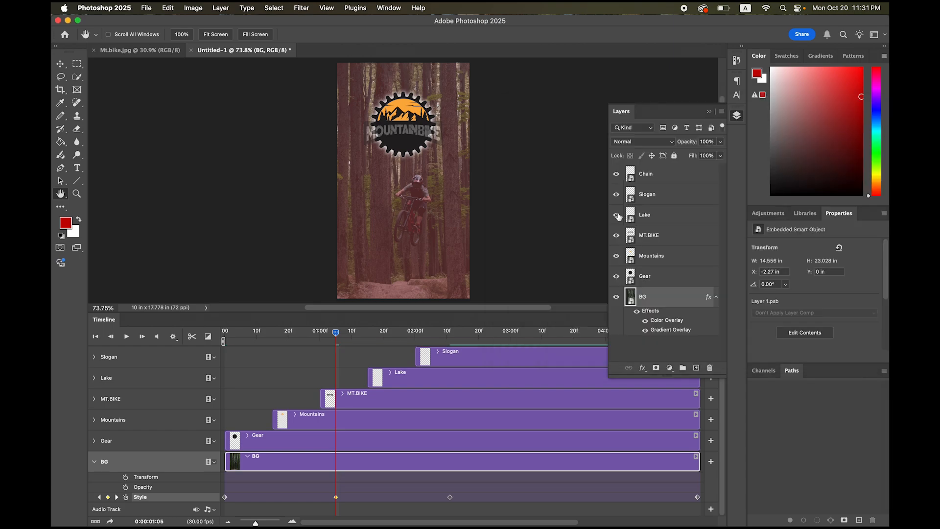
# Play the animation from the first frame to review the red and blue overlay transitions on the background.
pyautogui.moveTo(336, 337); pyautogui.dragTo(191, 350)
pyautogui.click(127, 337)
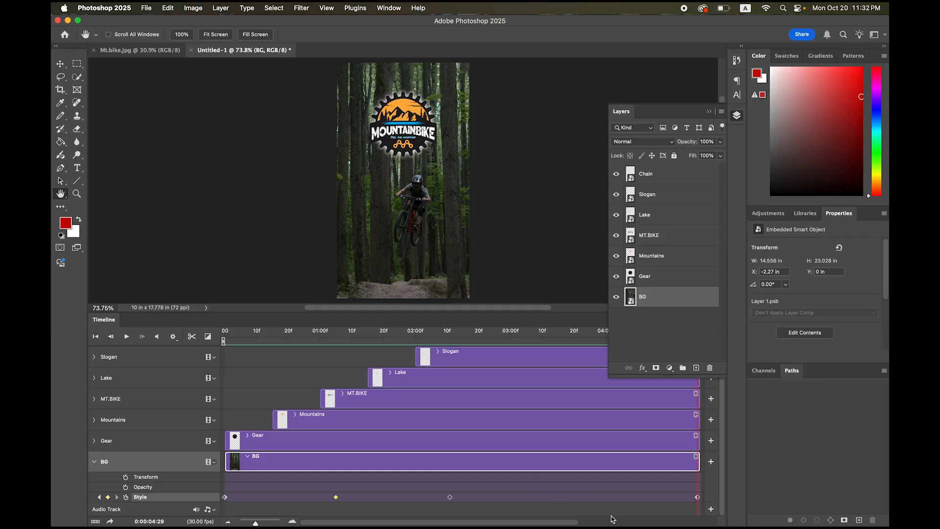
# Open the Render Video settings for the reel and choose the Desktop as the destination folder.
pyautogui.click(763, 509)
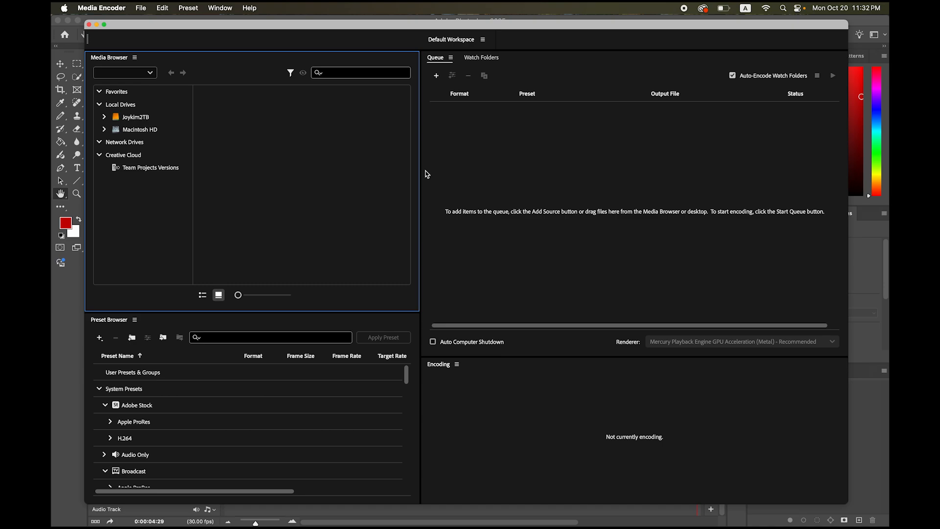
pyautogui.click(69, 355)
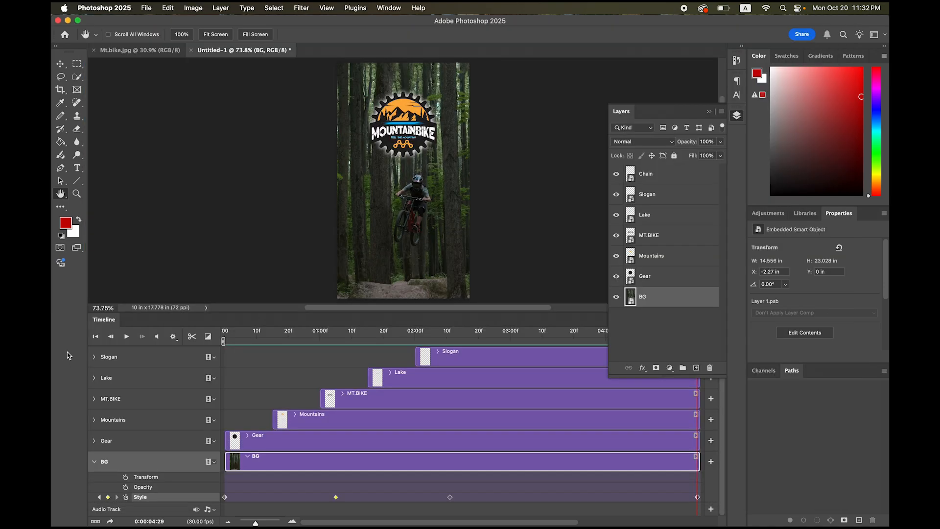
pyautogui.click(145, 7)
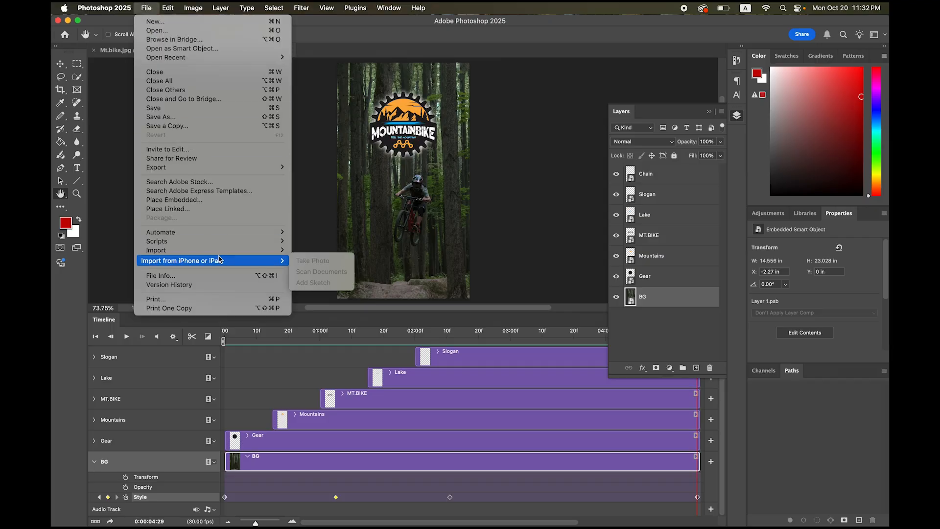
pyautogui.moveTo(209, 172)
pyautogui.click(357, 298)
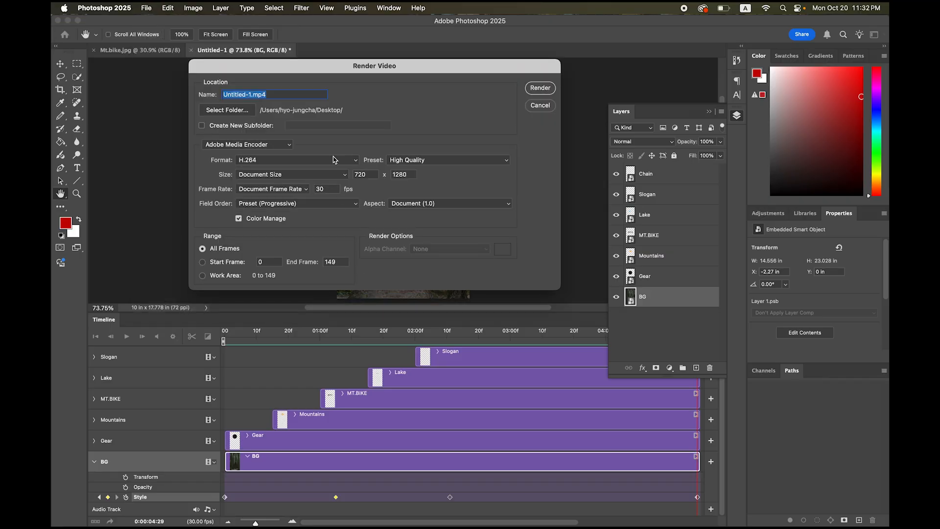
pyautogui.click(234, 111)
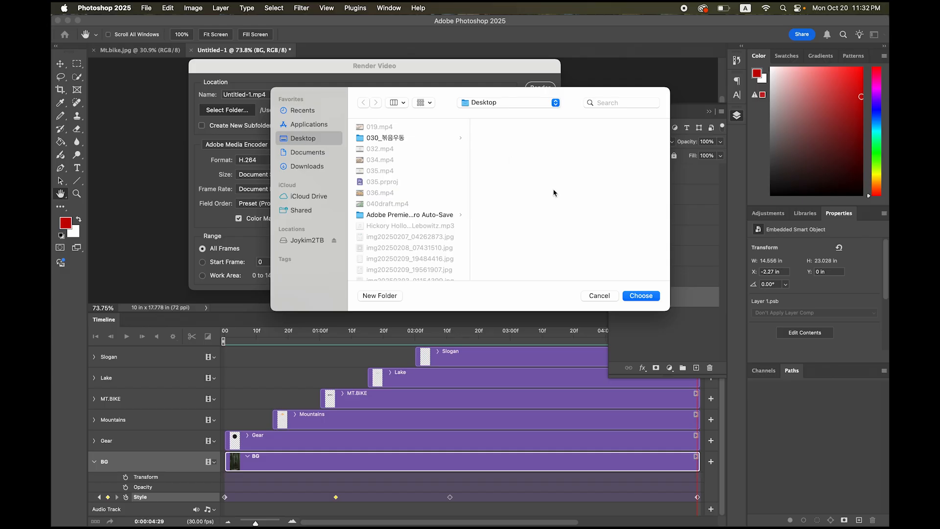
pyautogui.click(641, 296)
# Name the output video bike.mp4 and render it.
pyautogui.click(251, 94)
pyautogui.moveTo(252, 94); pyautogui.dragTo(196, 90)
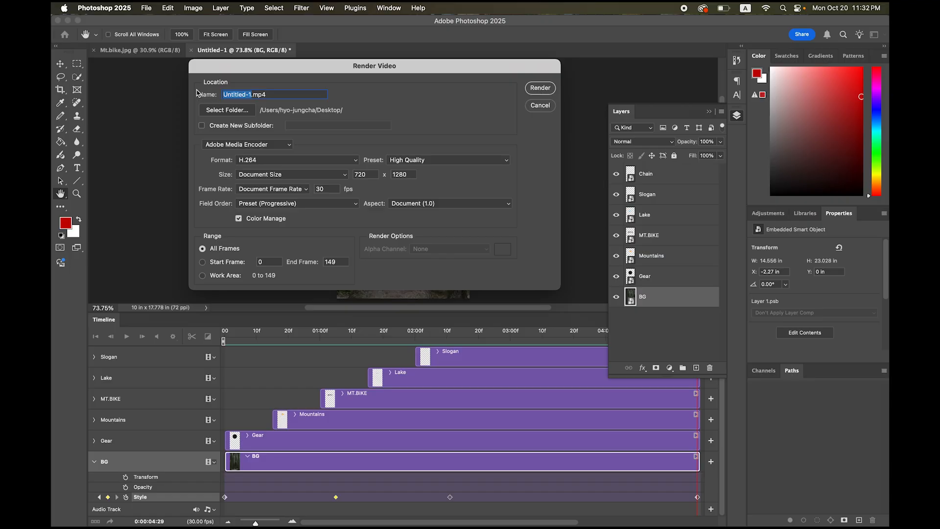
pyautogui.write('bike')
pyautogui.click(540, 88)
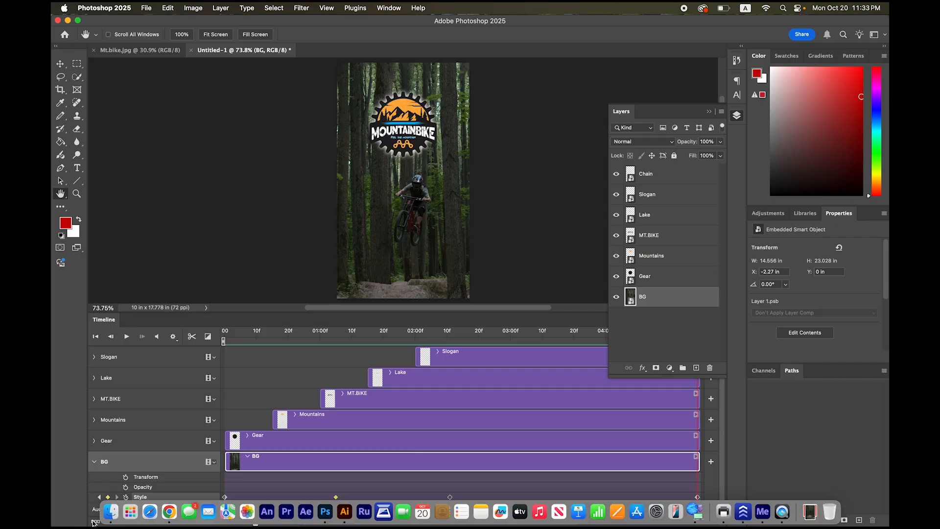
# Switch to Finder and display the Mt.Bike reels folder contents as columns.
pyautogui.click(115, 505)
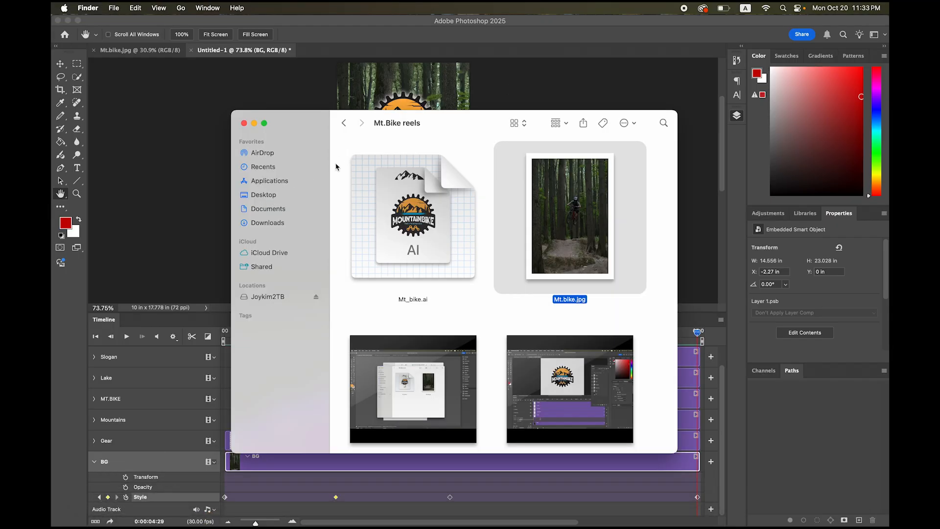
pyautogui.click(523, 124)
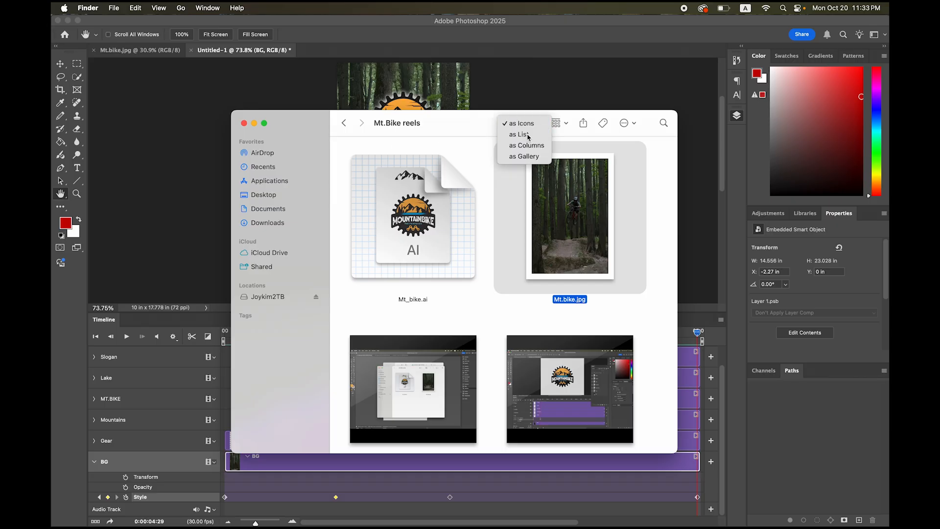
pyautogui.click(528, 136)
pyautogui.click(522, 124)
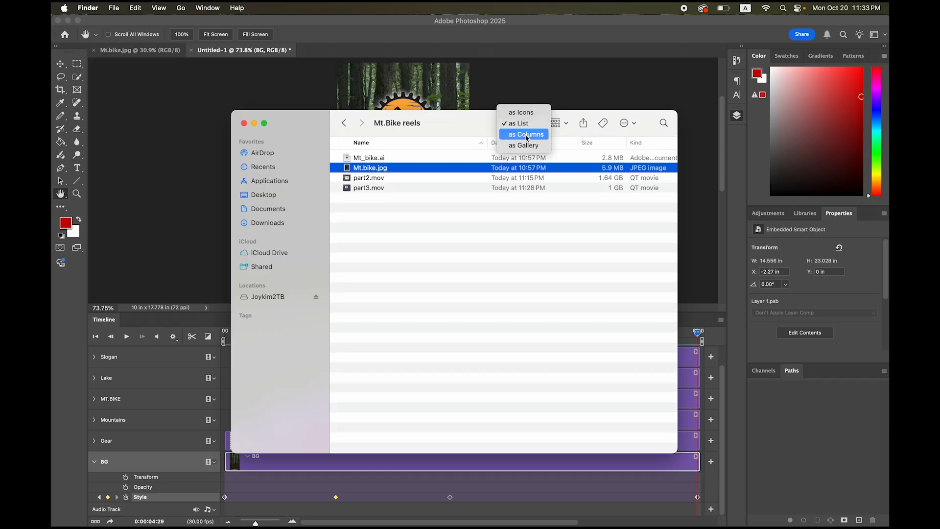
pyautogui.click(527, 135)
# Locate bike.mp4 in the Desktop folder and preview the rendered video.
pyautogui.click(268, 195)
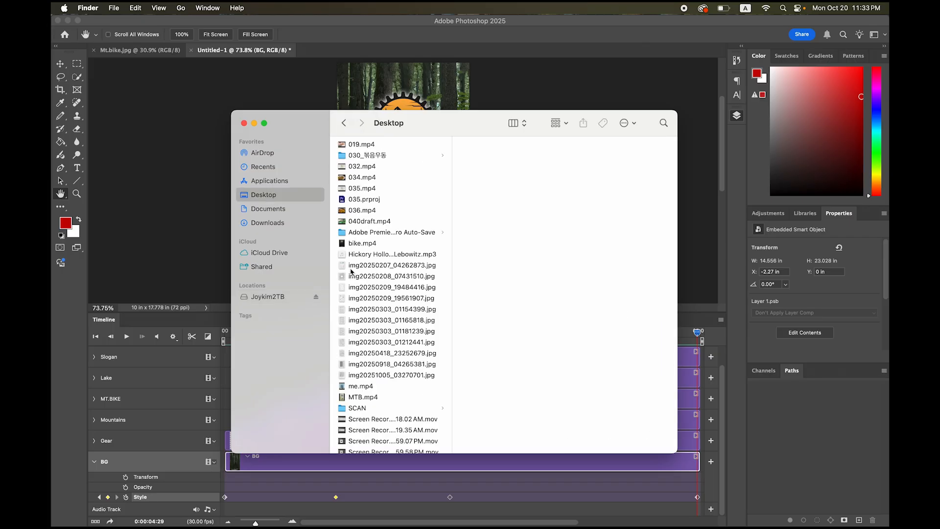
pyautogui.scroll(-5, 366, 280)
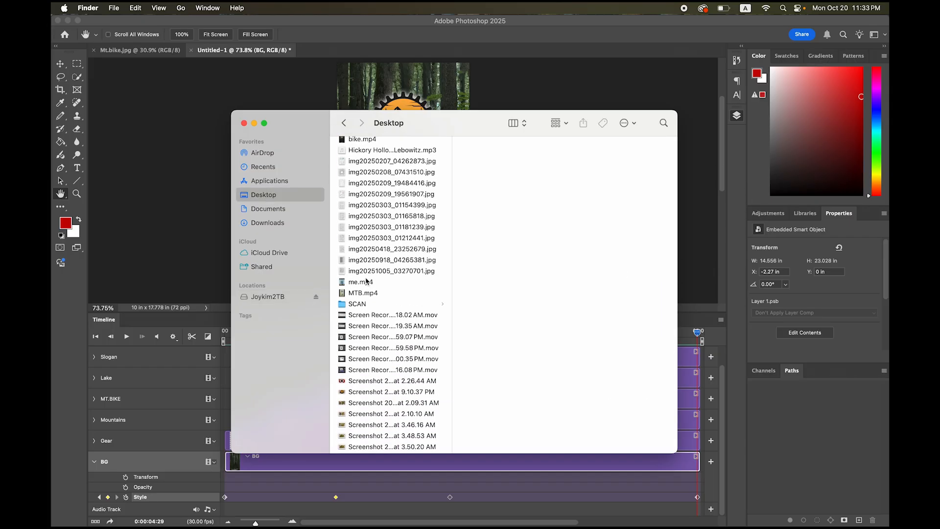
pyautogui.scroll(3, 364, 293)
pyautogui.click(343, 205)
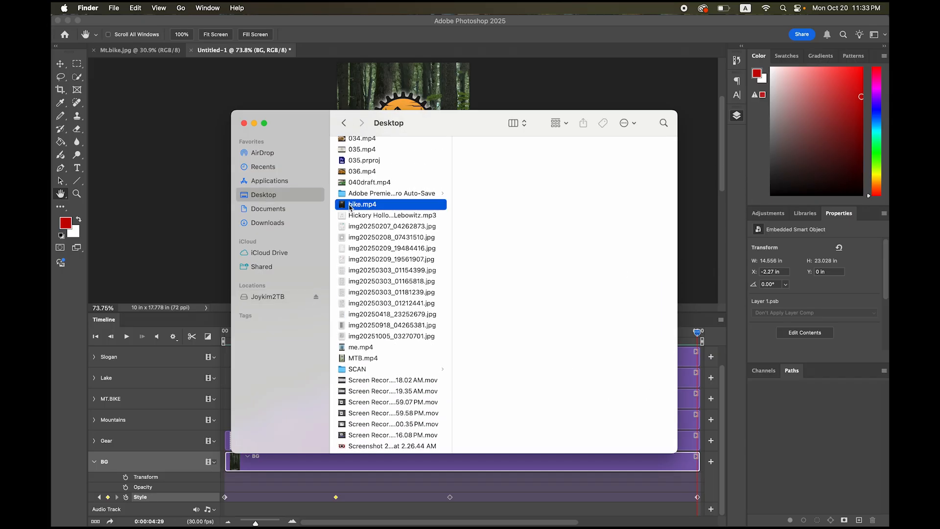
pyautogui.press('space')
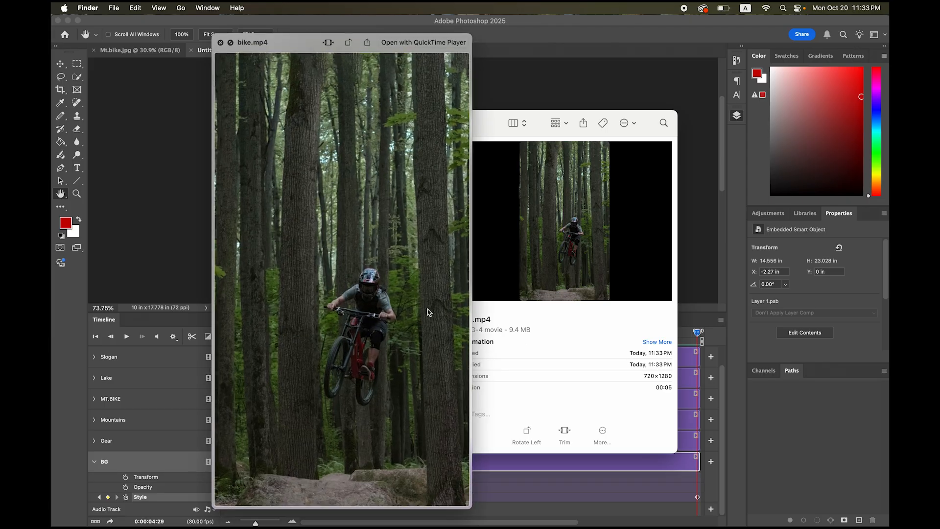